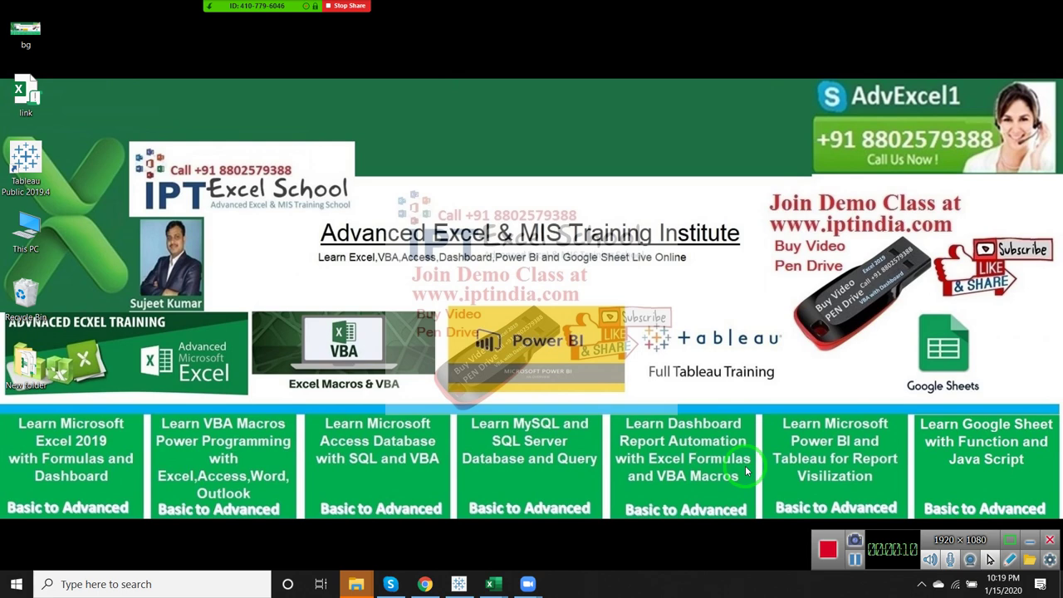
- Open the Zoom More menu and close it again without choosing anything
click(499, 13)
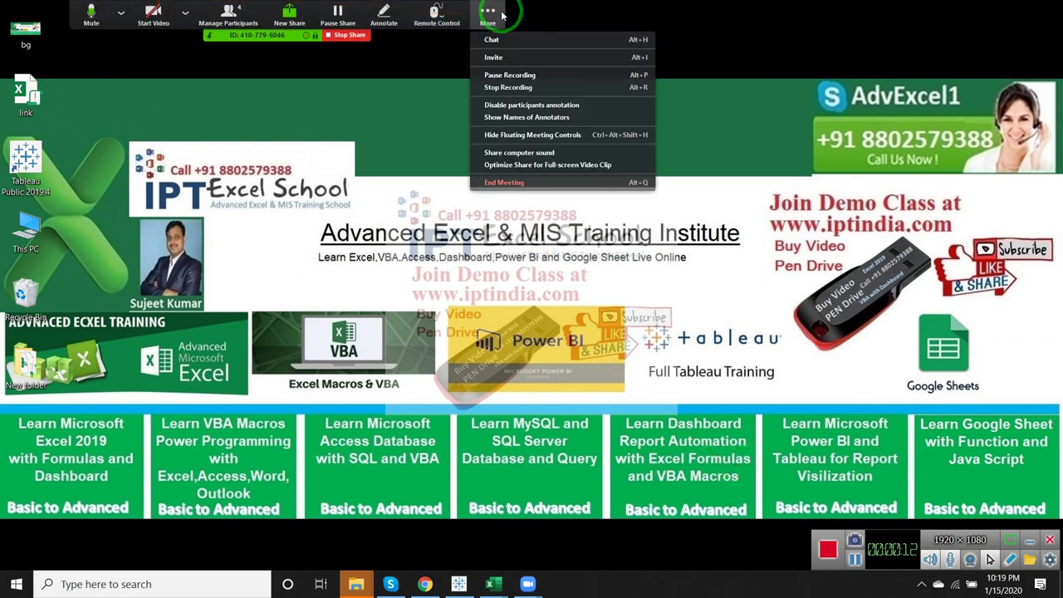
click(400, 96)
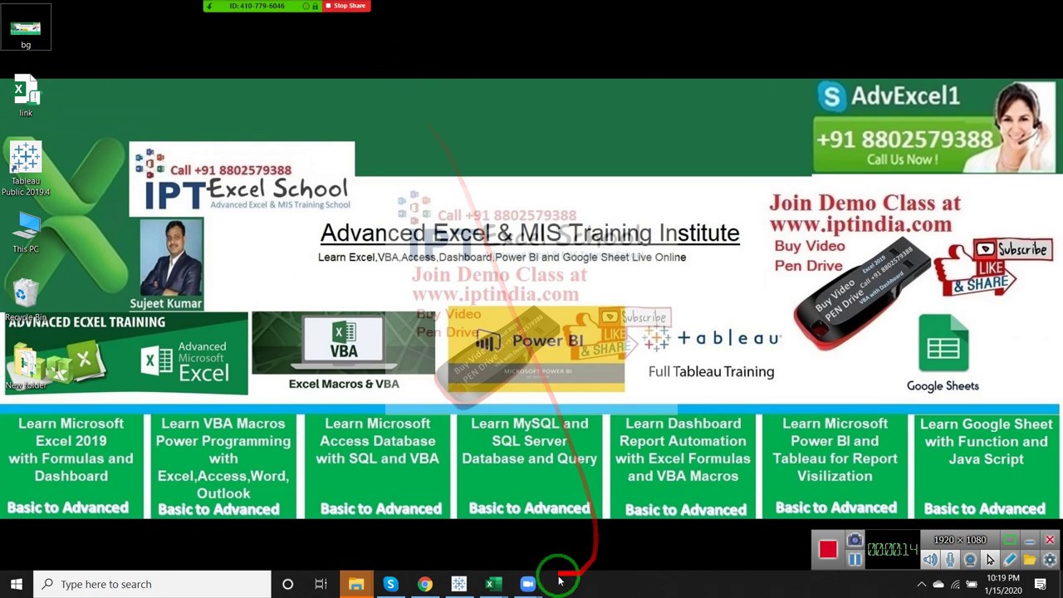
mouse_move(492, 584)
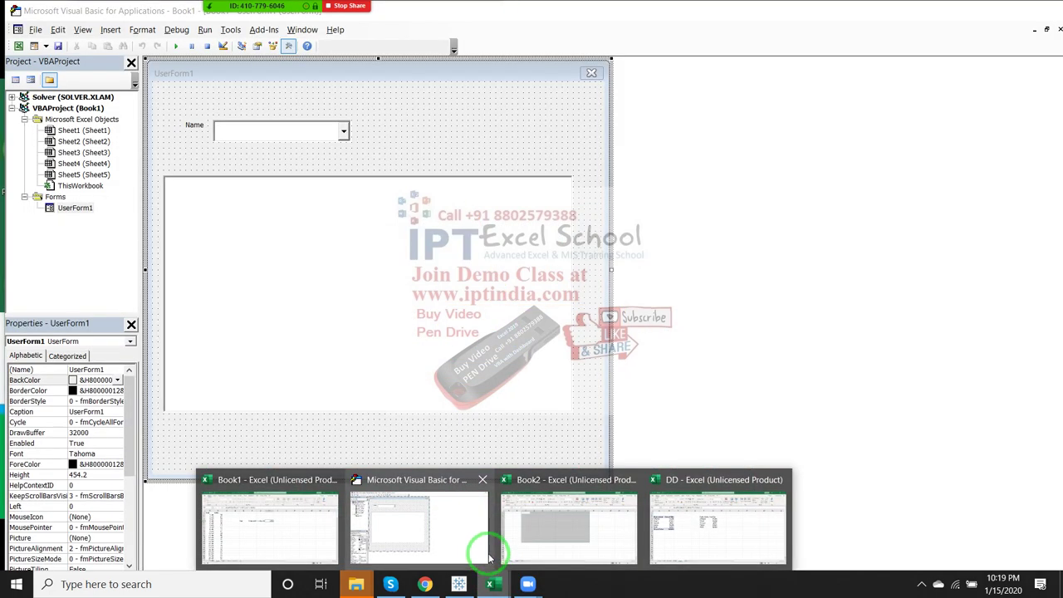
- In Book2, enter =RANDBETWEEN(10,90) in cell A1
click(506, 549)
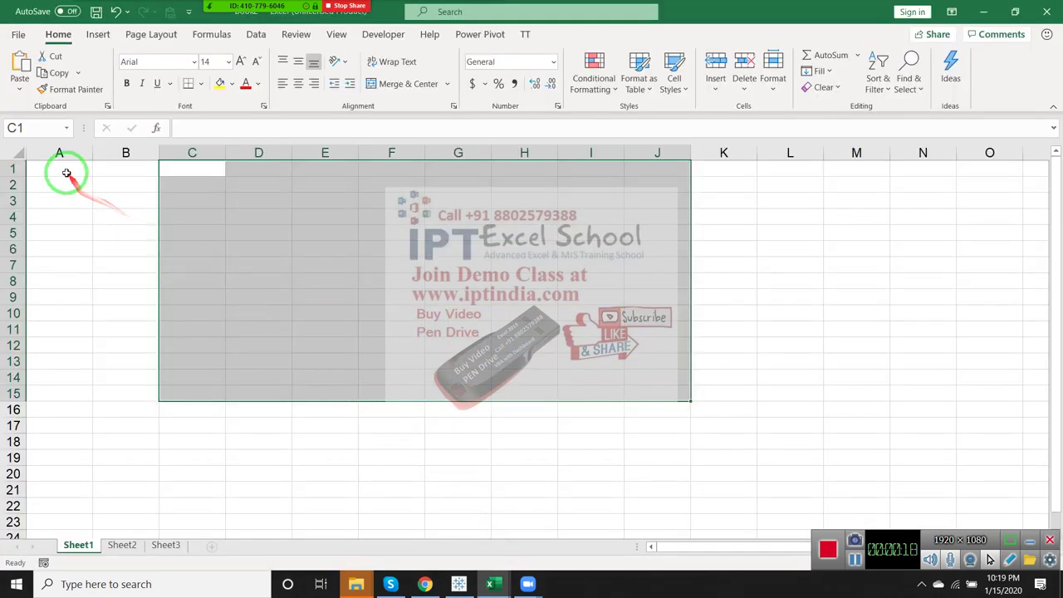
click(67, 172)
text(=ra)
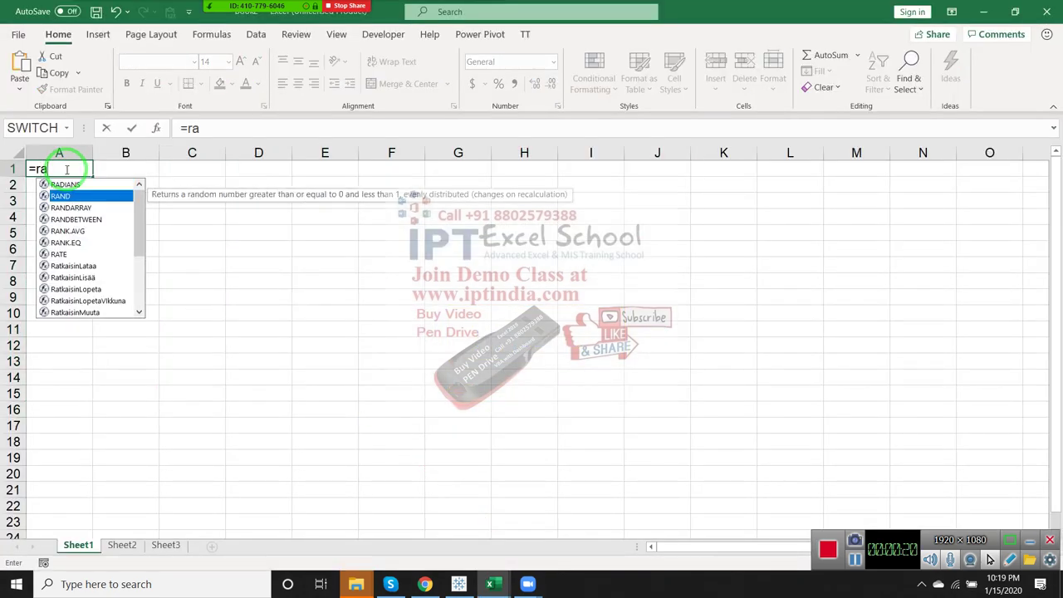
key(Down)
key(Down)
key(Tab)
text(10)
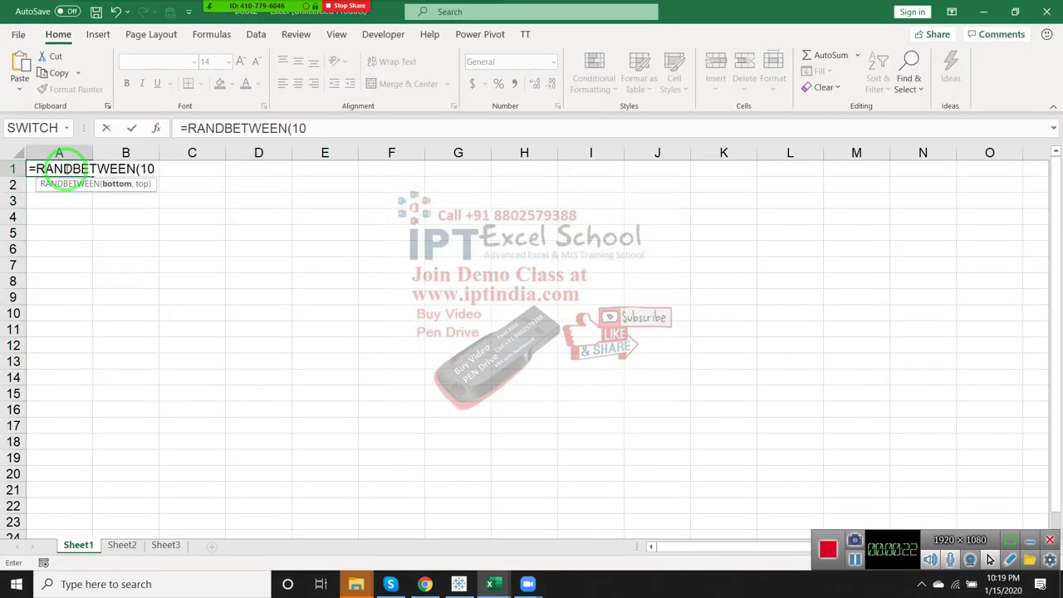
text(,90)
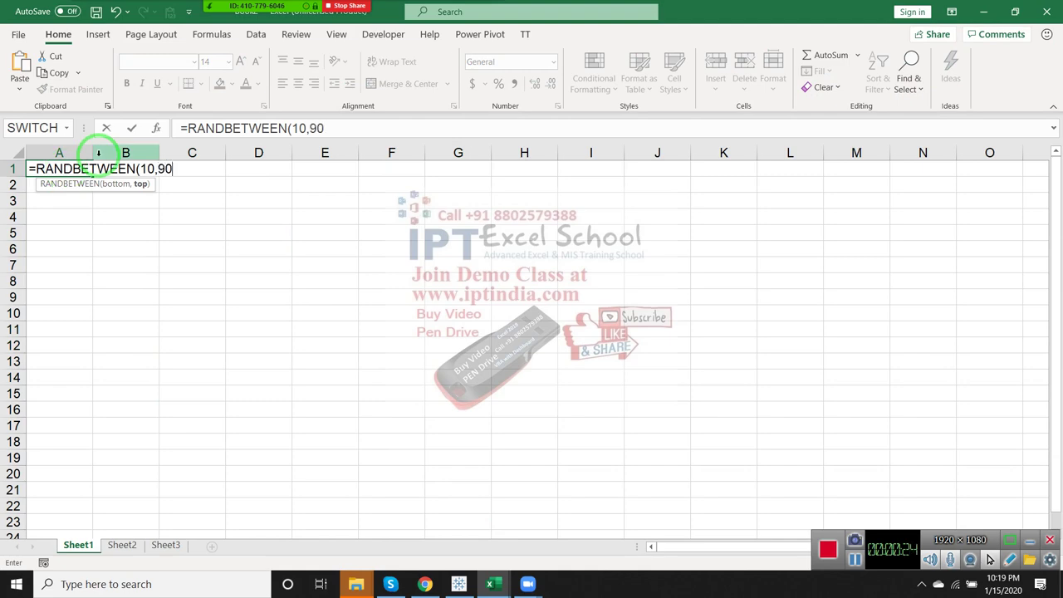
click(141, 233)
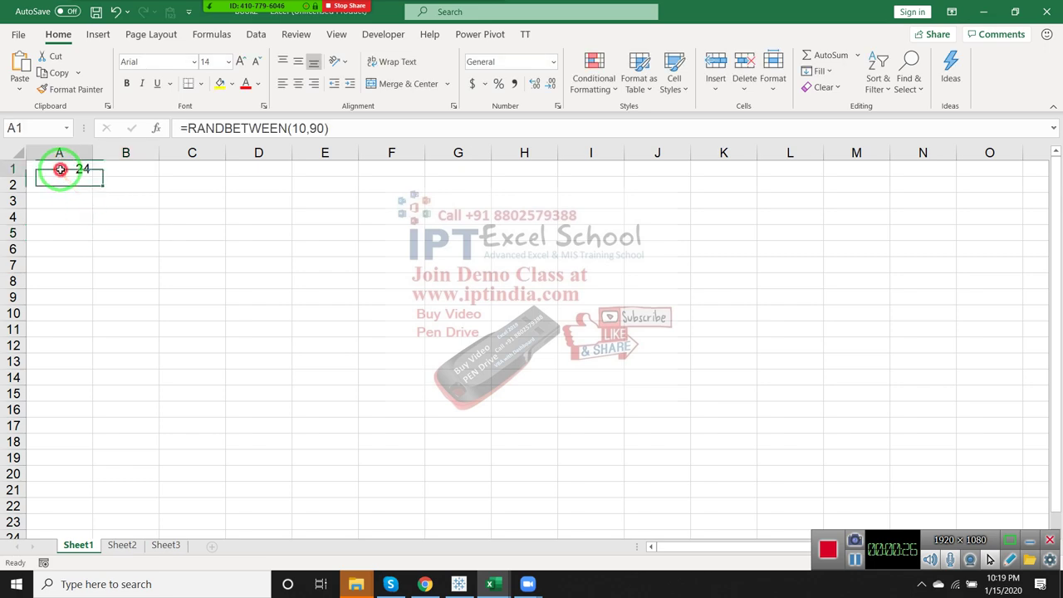
- Fill the A1 formula across A1:H21 with Ctrl+R and Ctrl+D, then launch Visual Basic from Developer
mouse_move(58, 169)
mouse_down()
mouse_move(518, 451)
mouse_move(551, 483)
mouse_up()
key(ctrl+r)
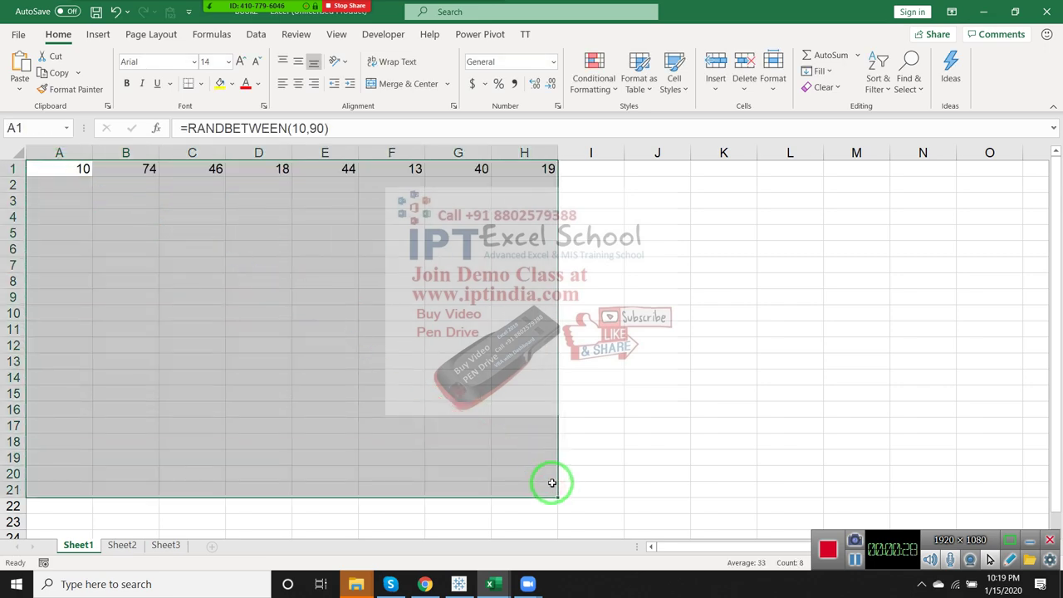
key(ctrl+d)
drag(348, 362, 482, 442)
click(438, 425)
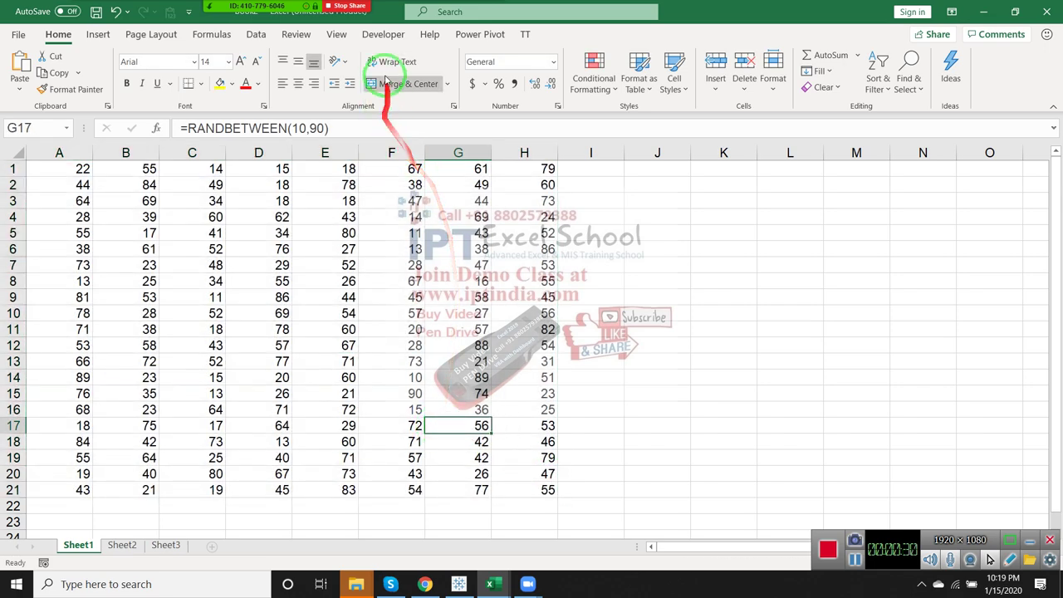
click(382, 34)
click(20, 73)
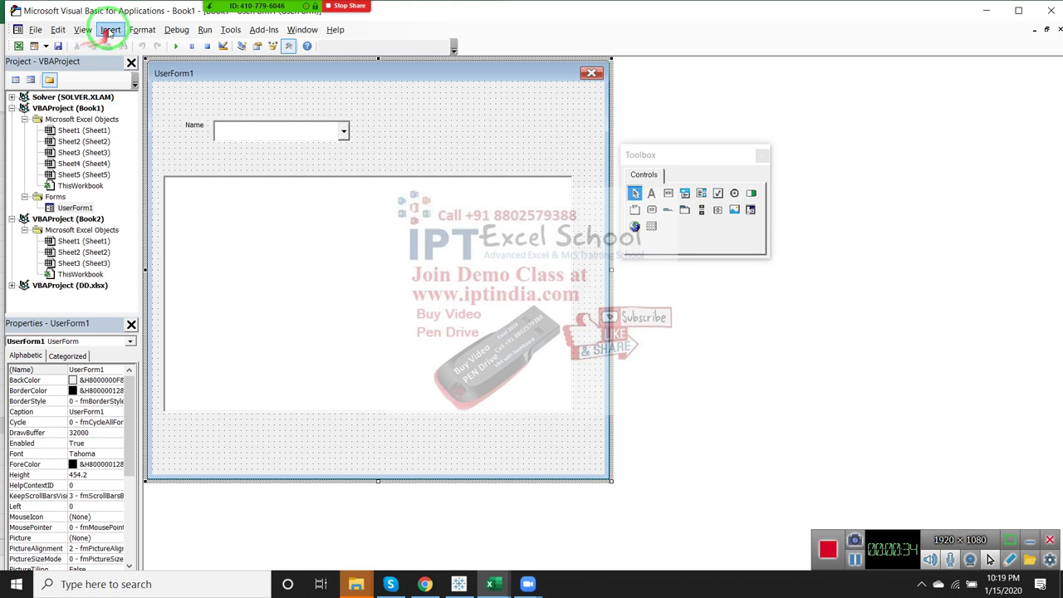
- Insert a new module and create an empty Sub rr() procedure
click(110, 29)
click(121, 73)
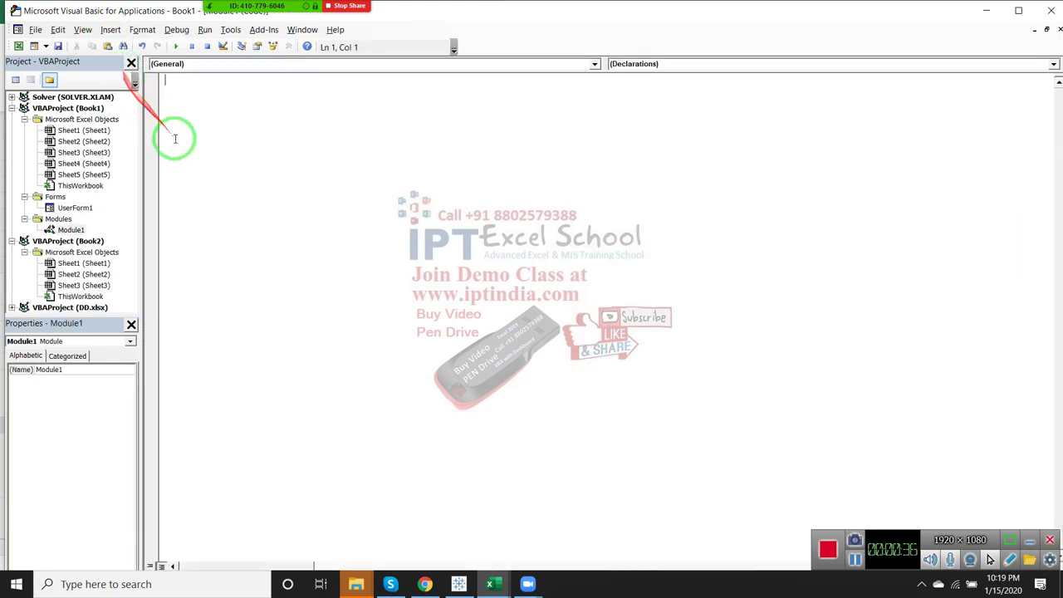
text(sub rr()
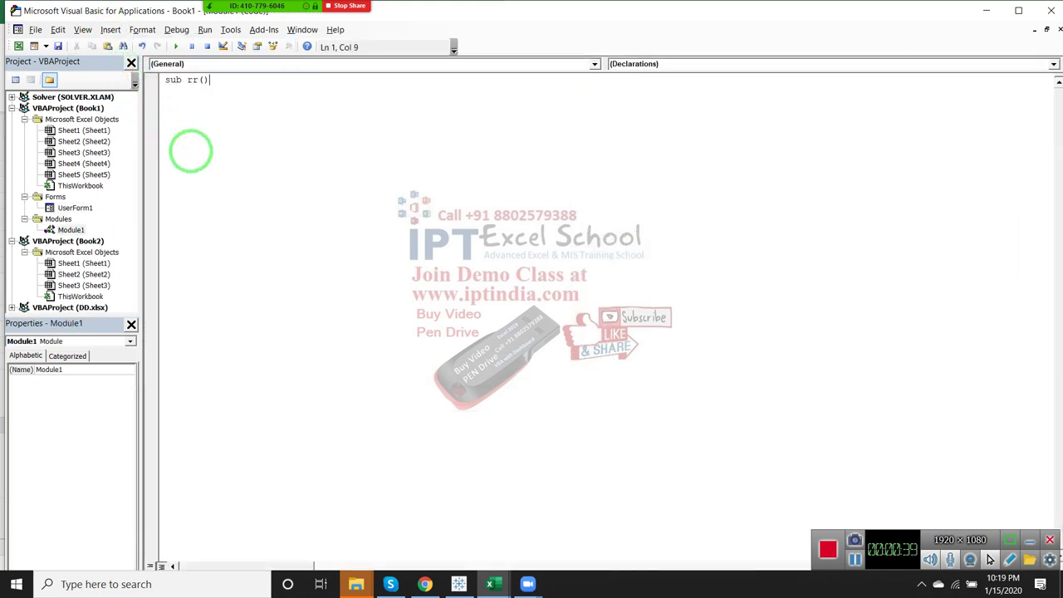
key(Return)
- Check in the worksheet that the data spans A1 to H21, then return to the editor
key(alt+F11)
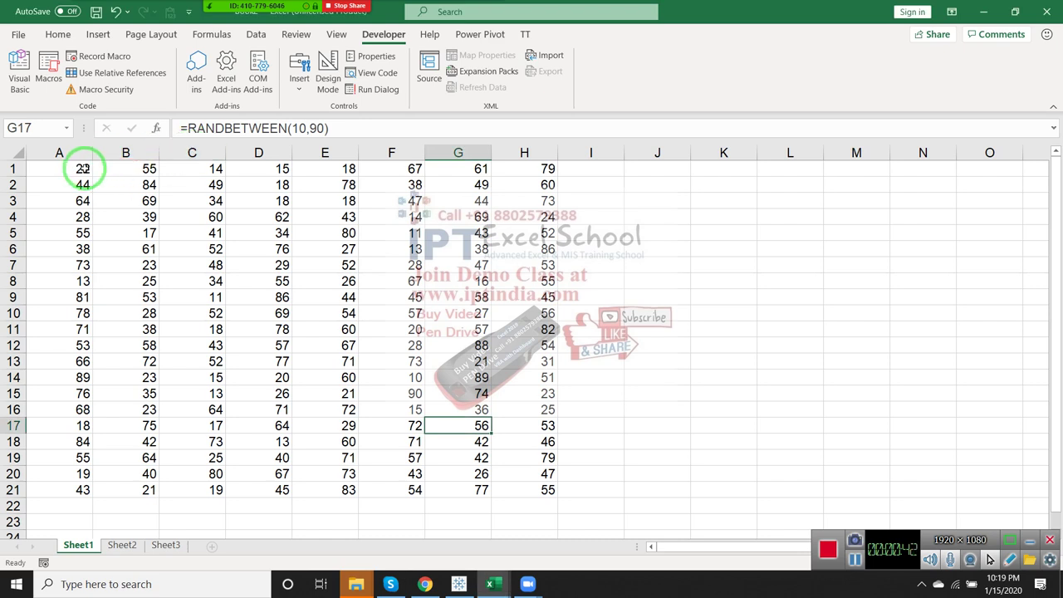
click(83, 169)
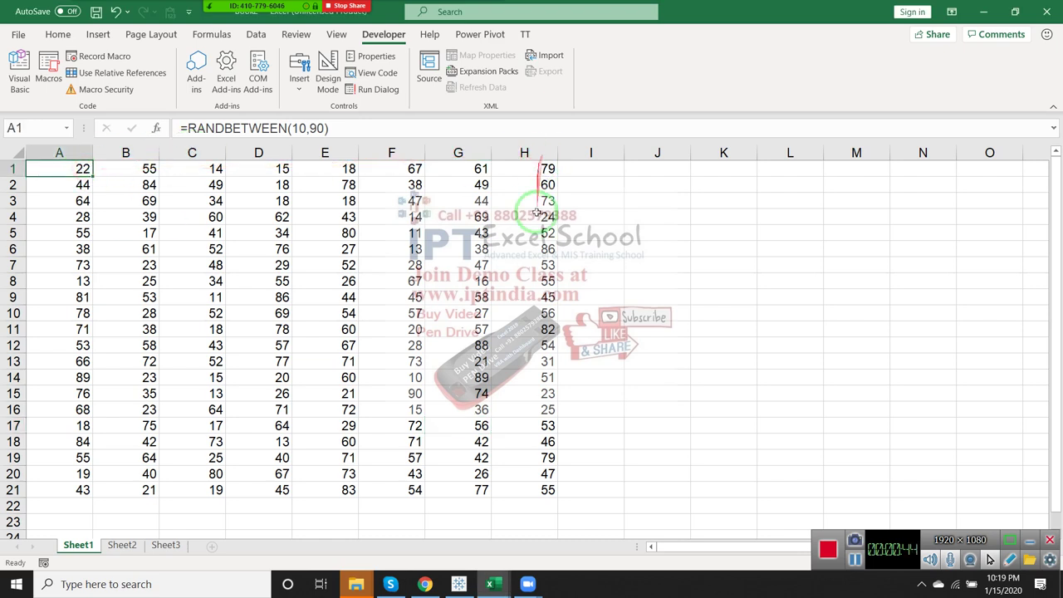
click(544, 490)
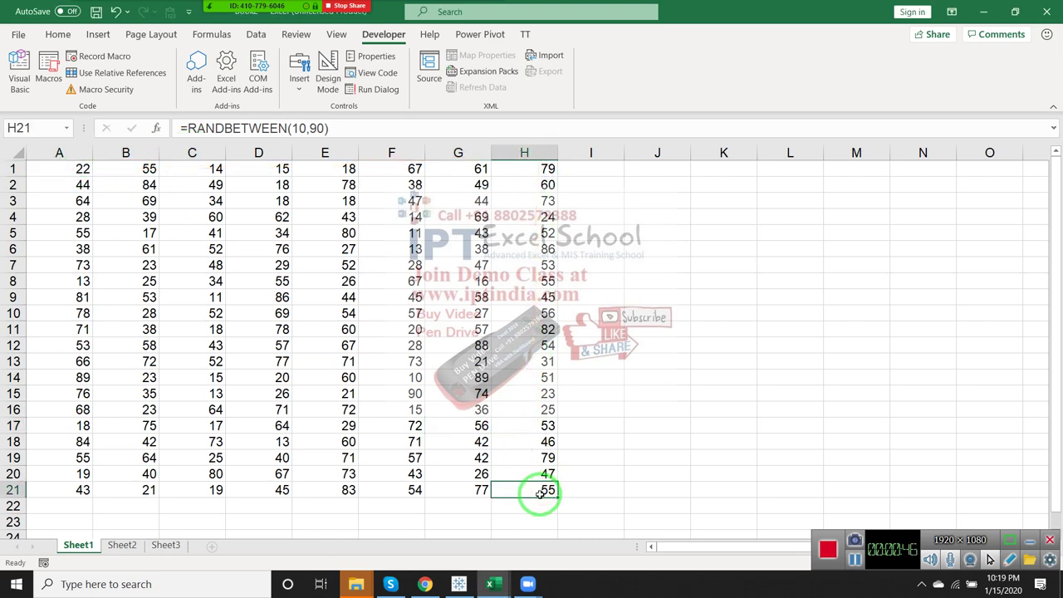
key(alt+F11)
- Add the line Range("A1:H21").Select inside the rr macro
key(Up)
key(Up)
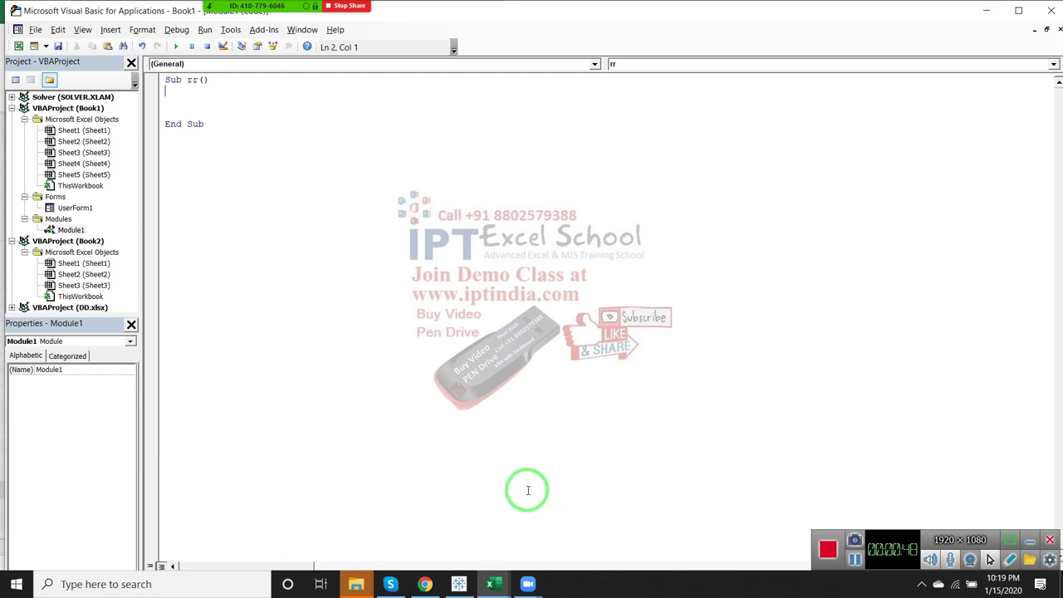
key(Return)
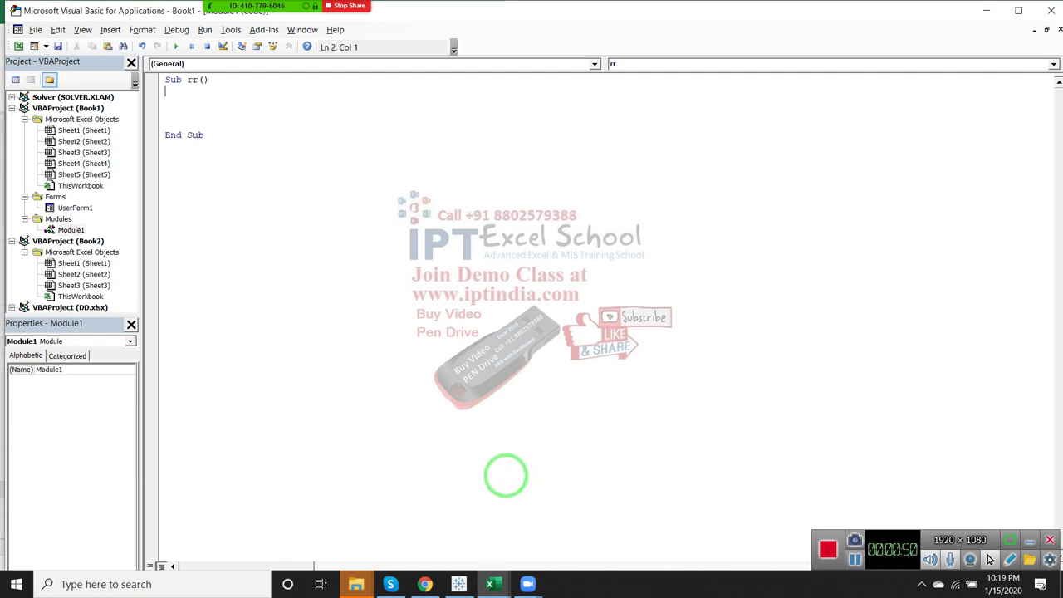
key(Return)
text(range)
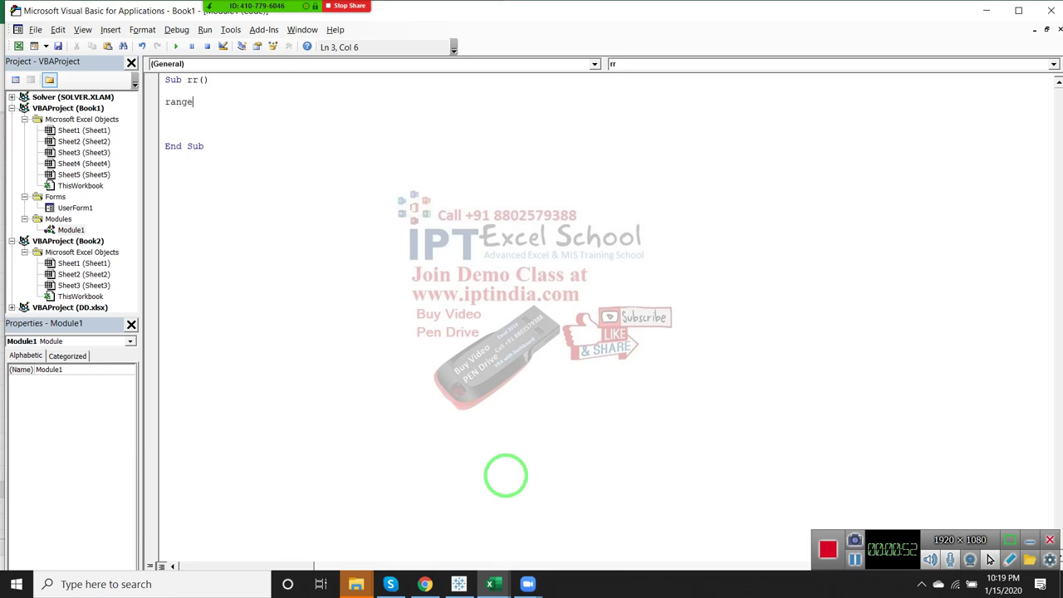
text(("A1:H)
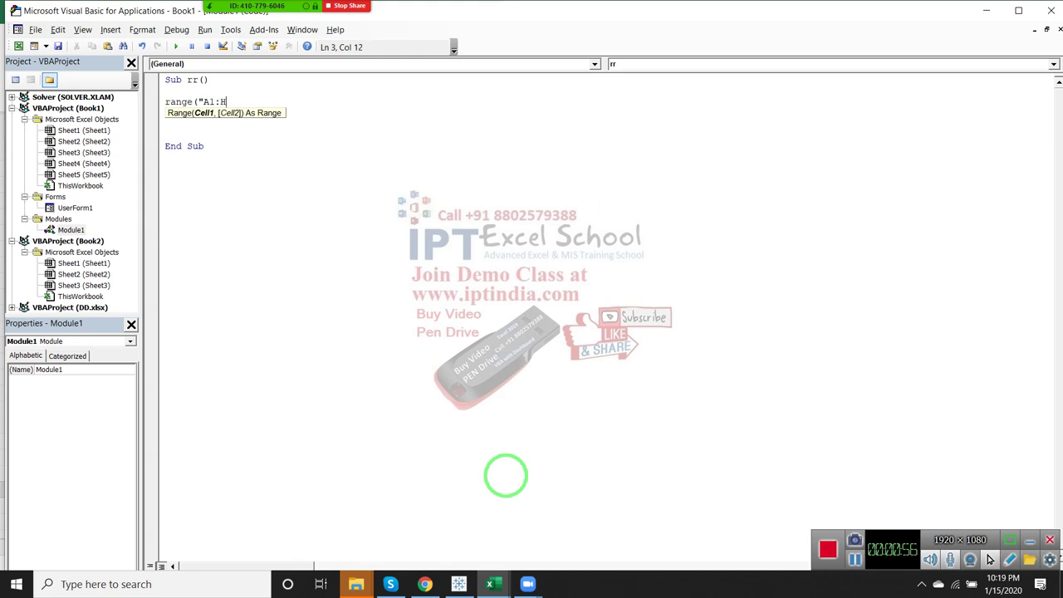
text(21"))
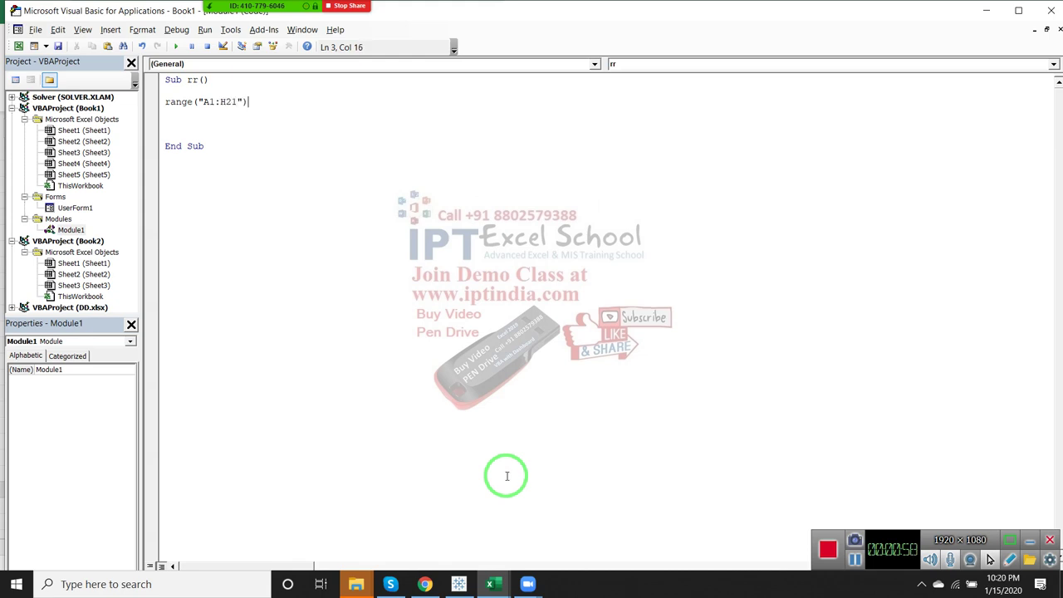
text(.)
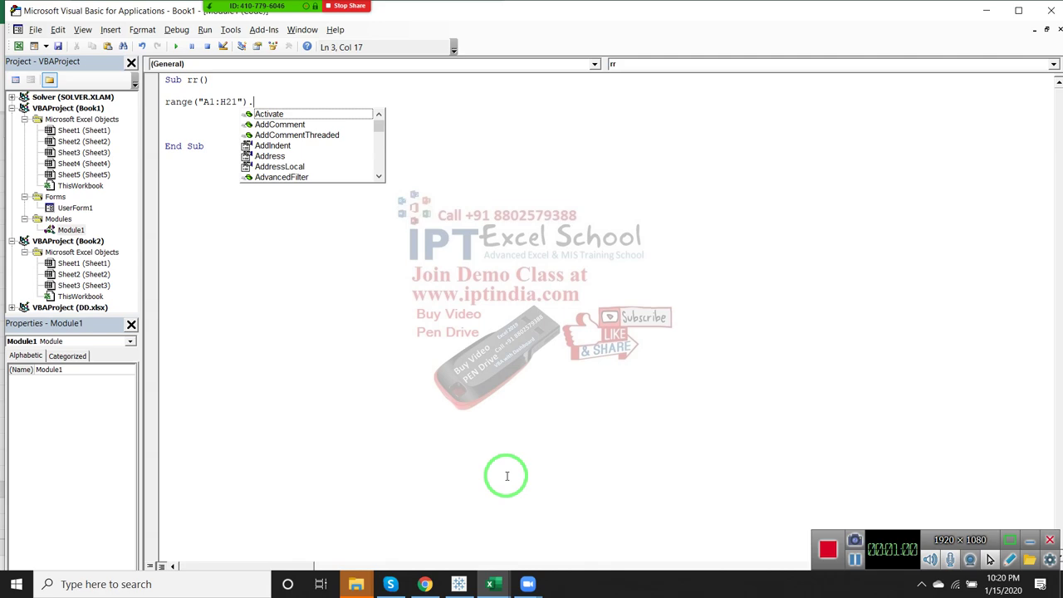
text(se)
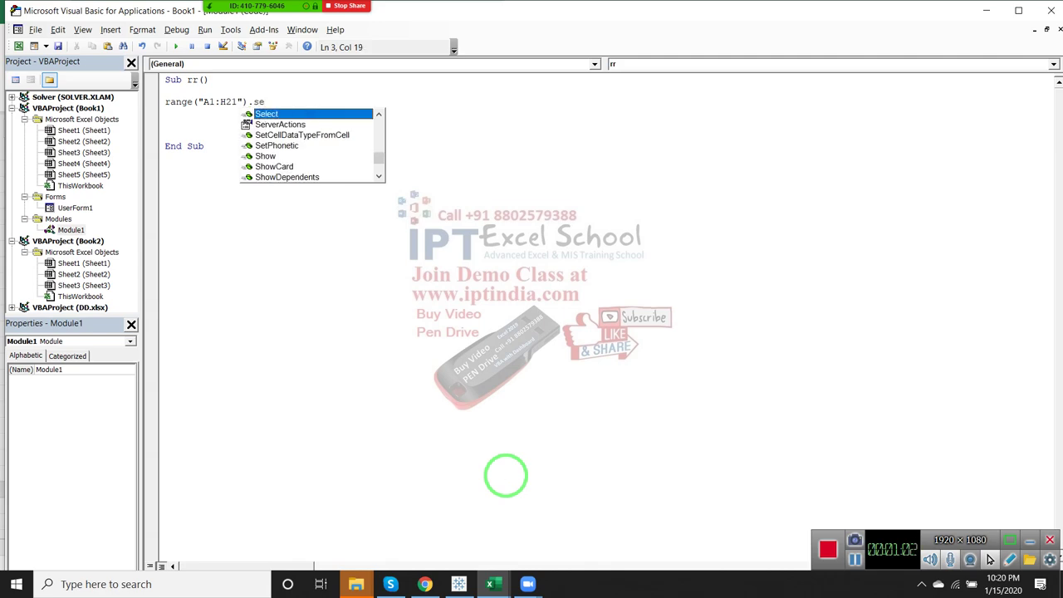
key(Tab)
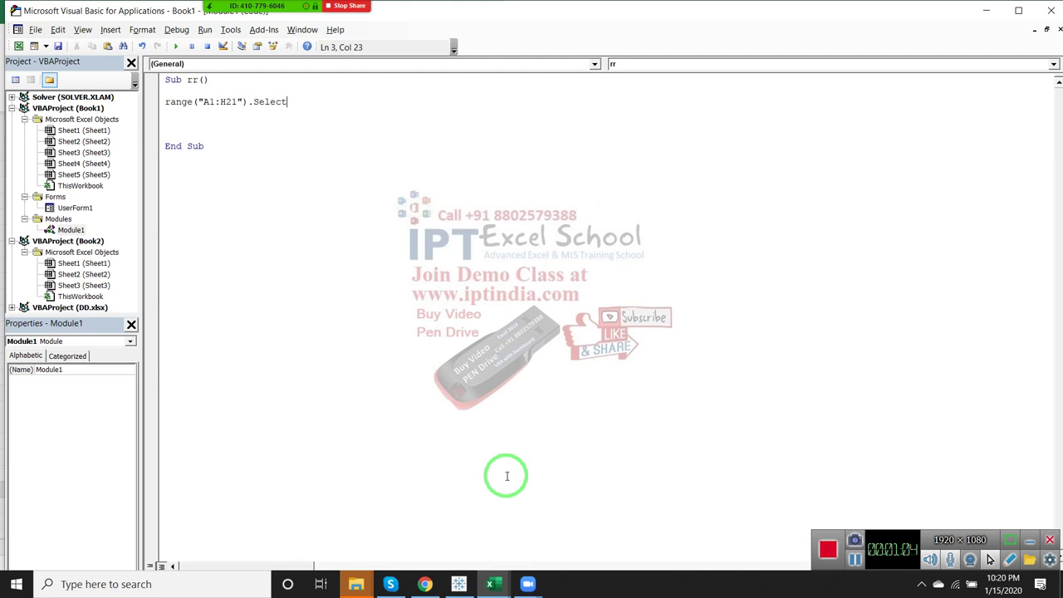
key(Return)
- Add Range("A1", "H21").Select below it and highlight its "A1" argument
text(rang)
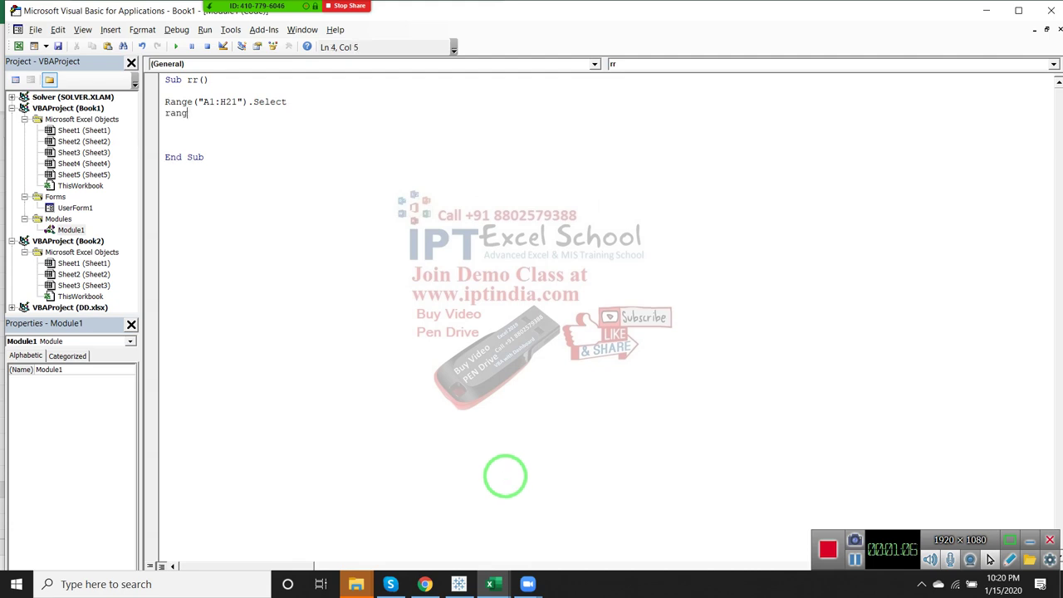
text(e("A)
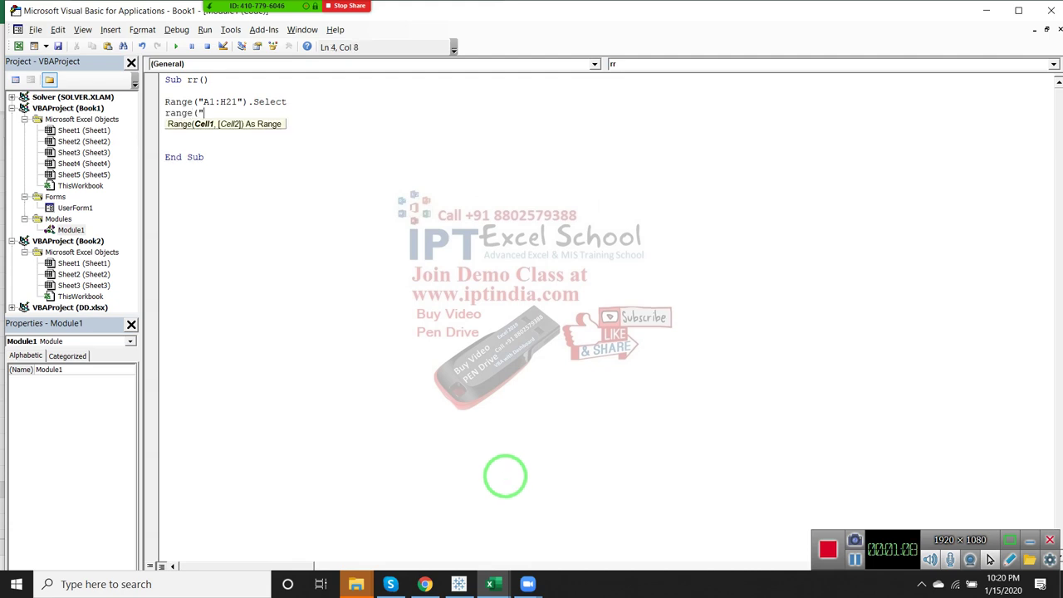
text(1")
text( , "H)
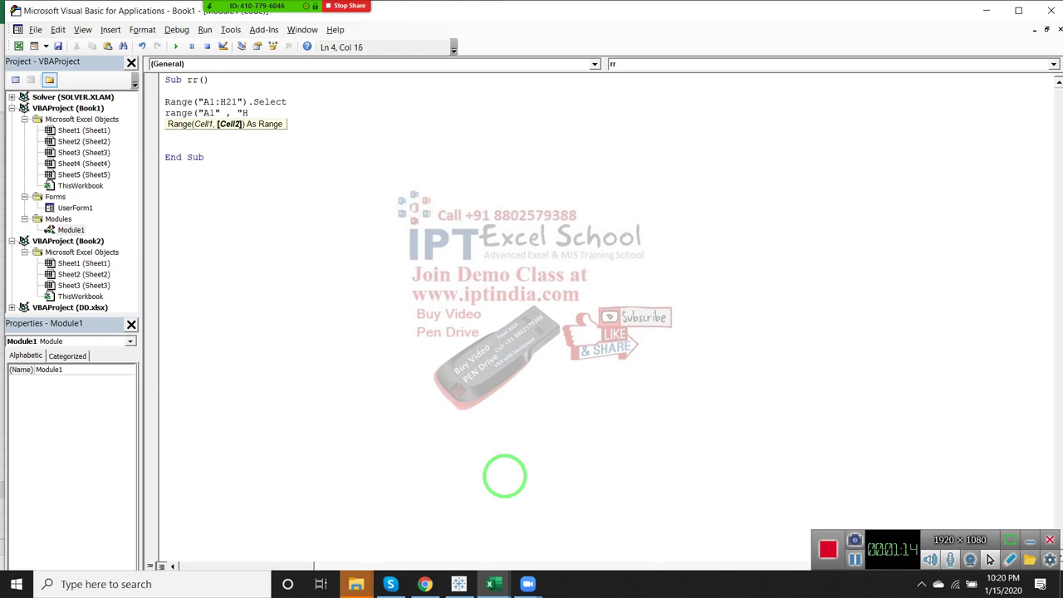
text(21")
text())
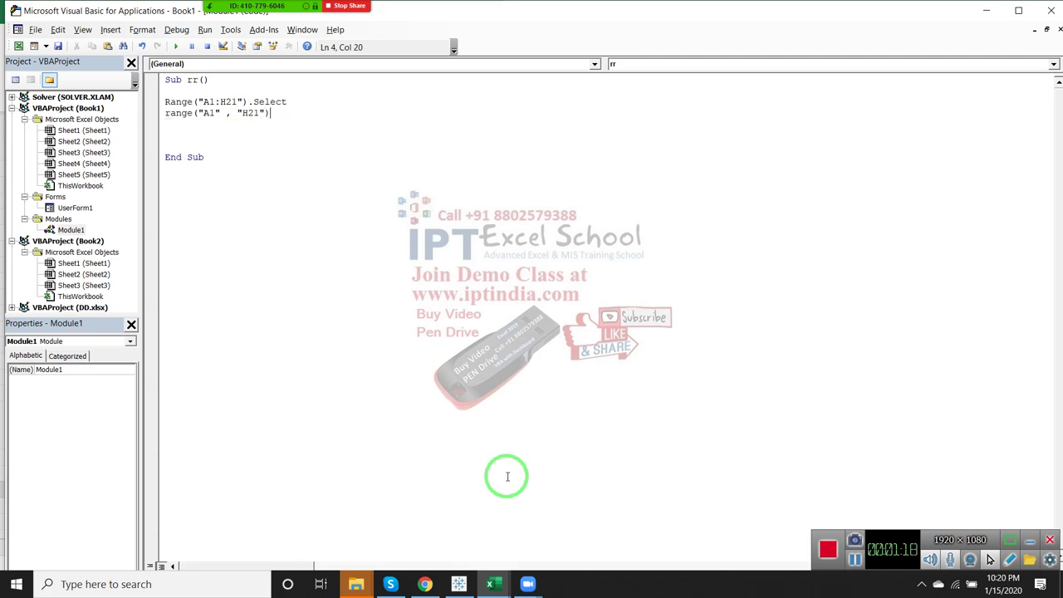
text(.s)
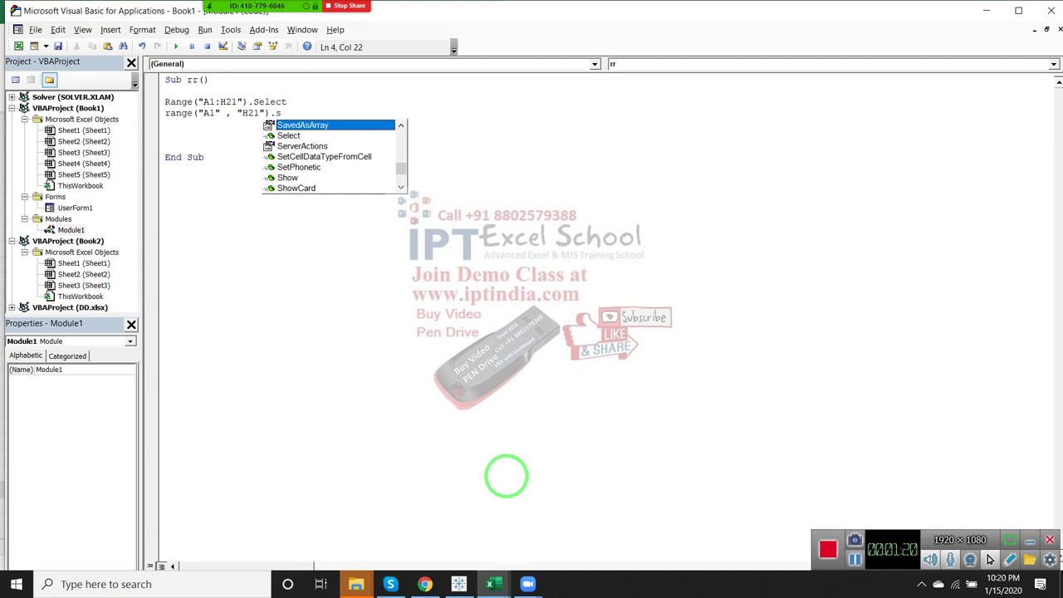
text(ele)
key(Tab)
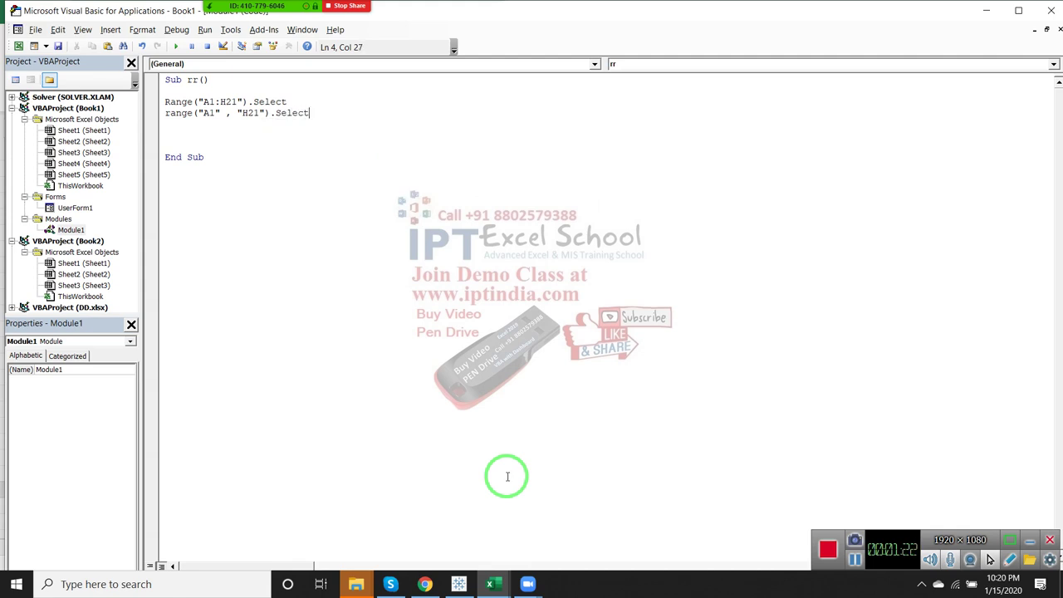
key(Return)
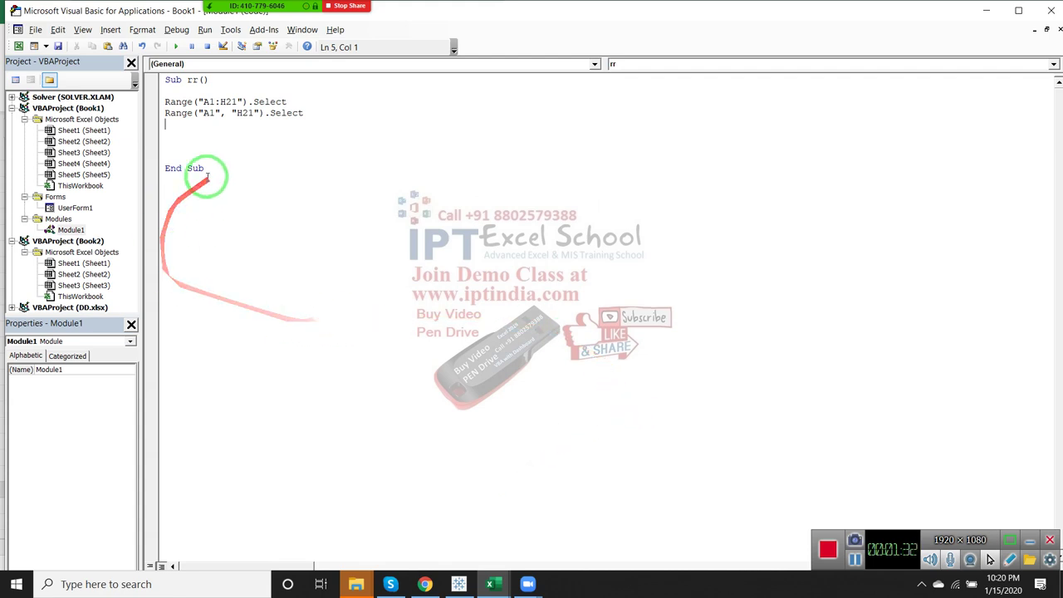
double_click(207, 113)
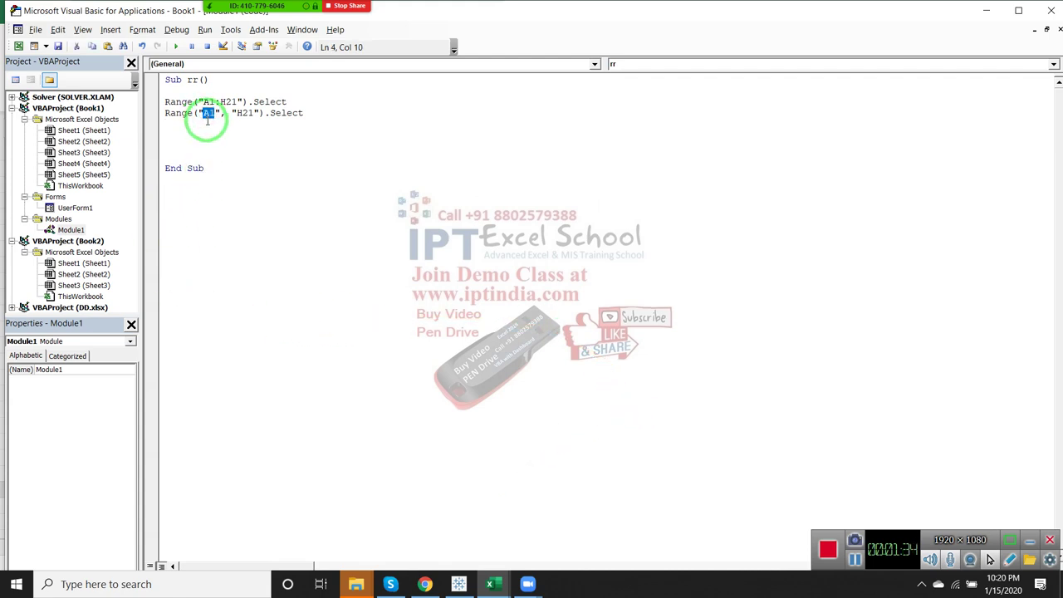
key(alt+F11)
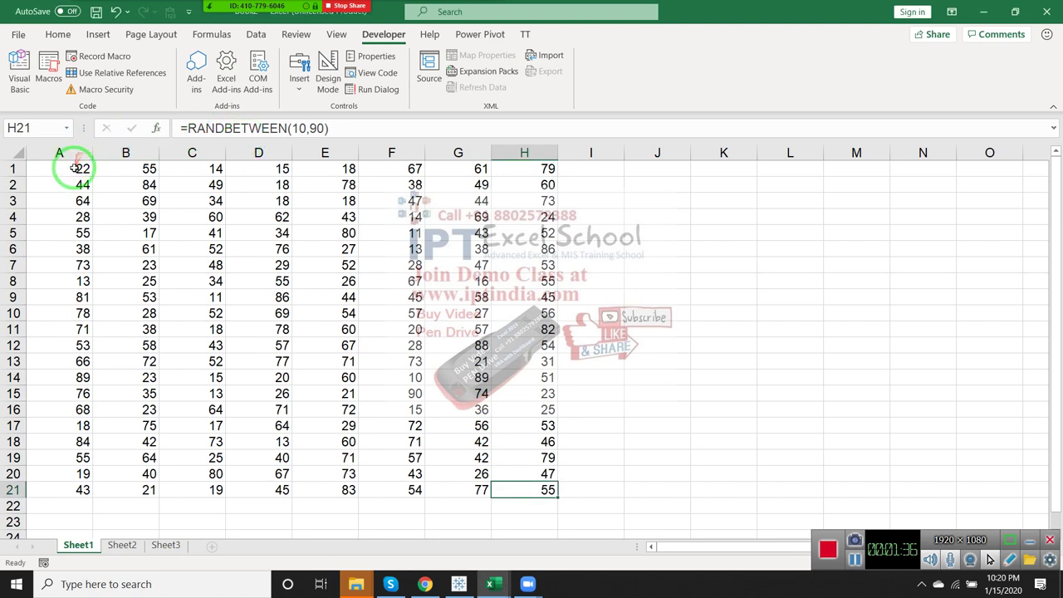
click(83, 169)
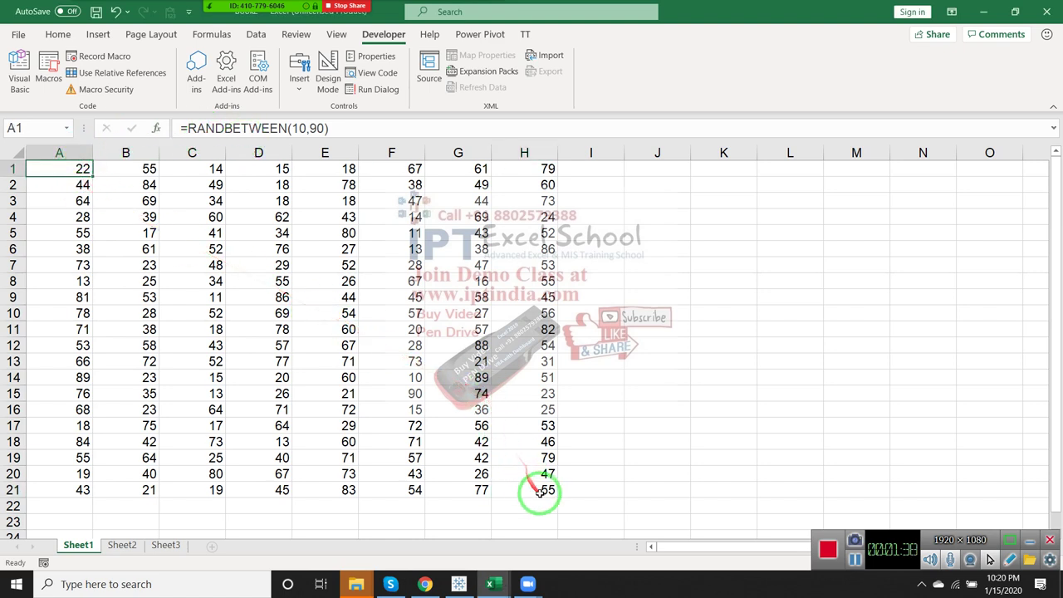
drag(53, 170, 530, 490)
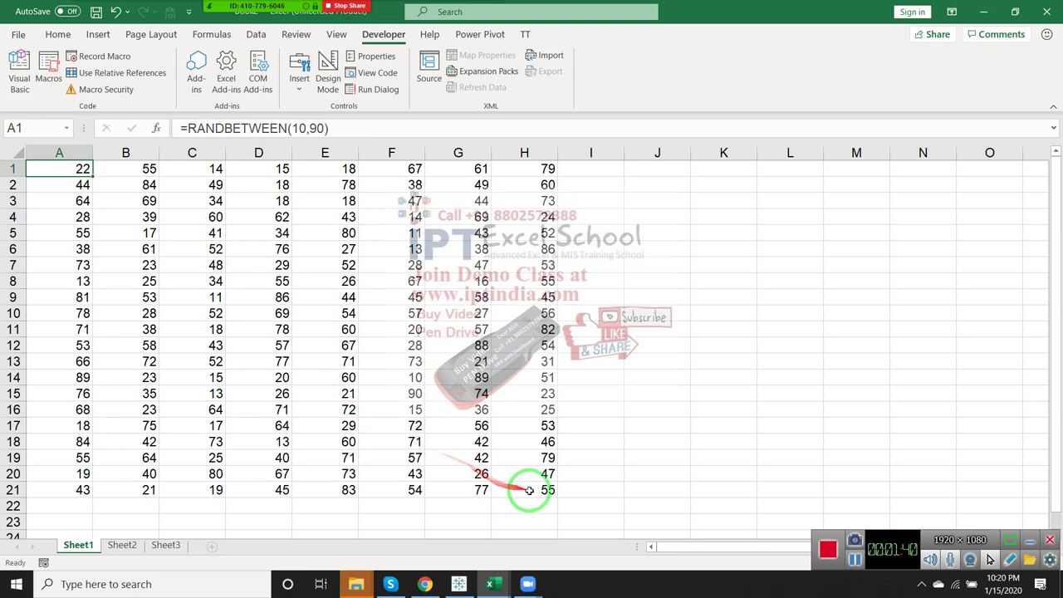
click(281, 335)
click(62, 169)
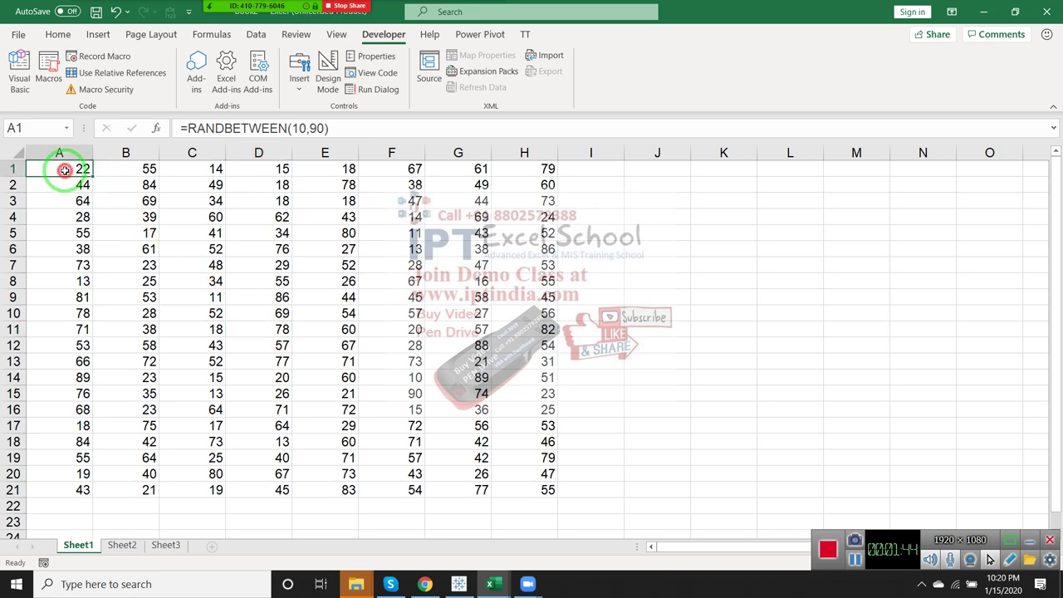
shift+click(546, 491)
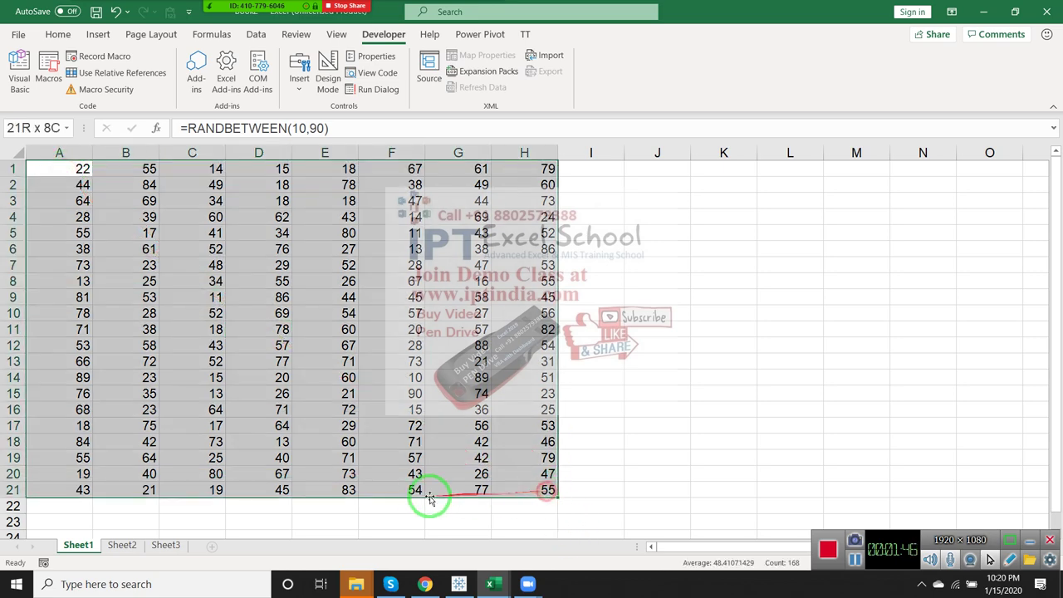
click(409, 455)
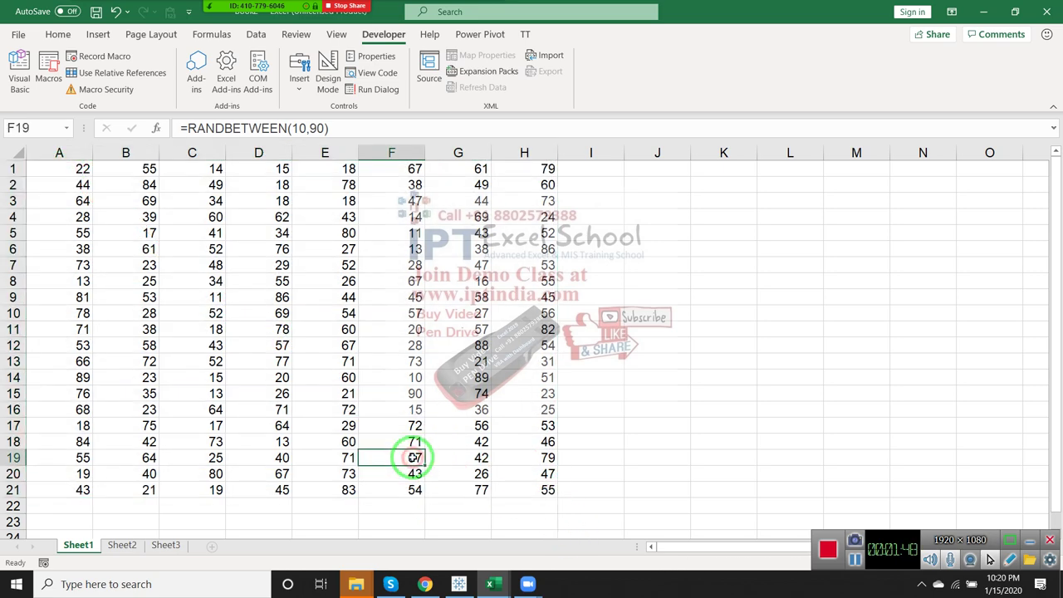
click(251, 314)
key(ctrl+a)
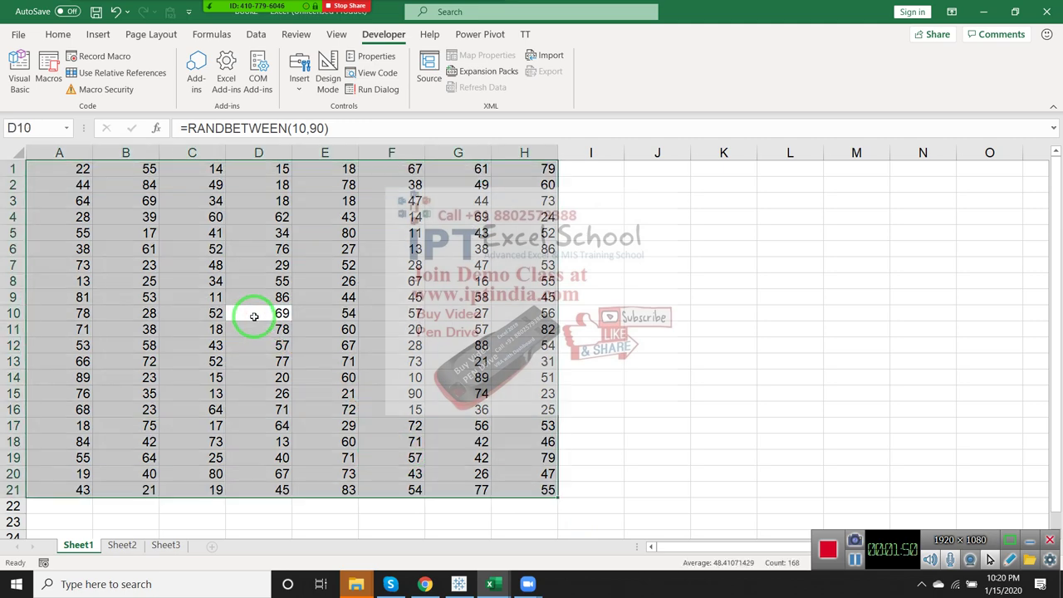
click(239, 287)
key(alt+F11)
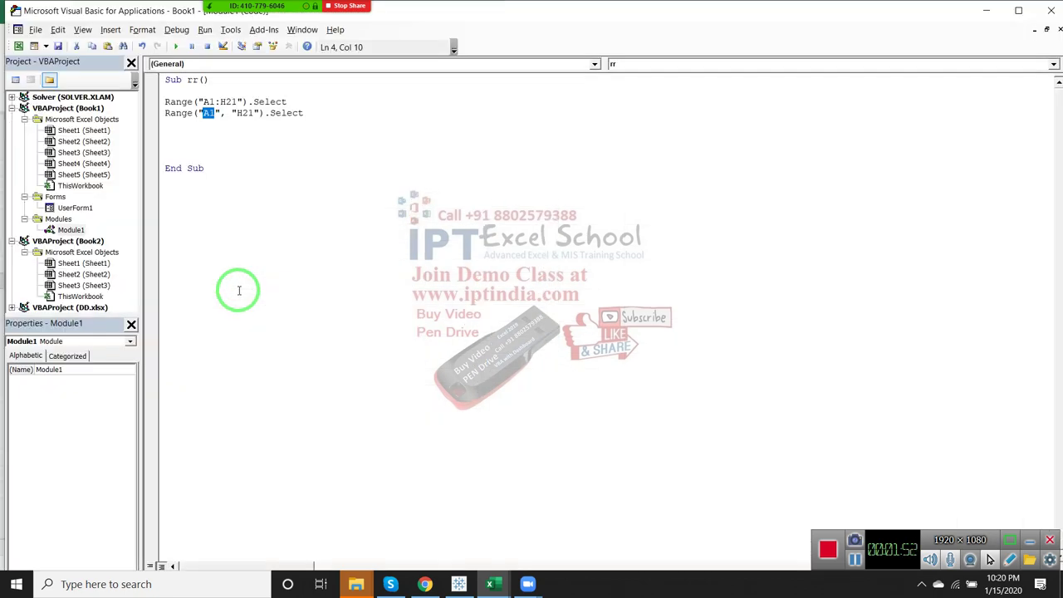
- Write Range("A1").CurrentRegion.Select on line 5 of rr, then switch to the worksheet
key(Down)
text(range)
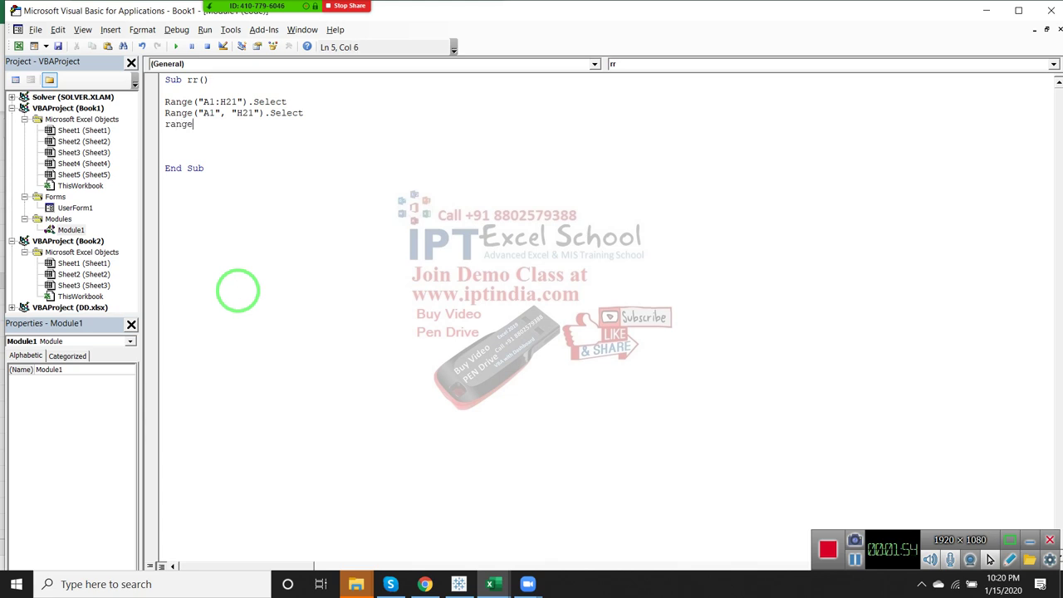
text(("A1")
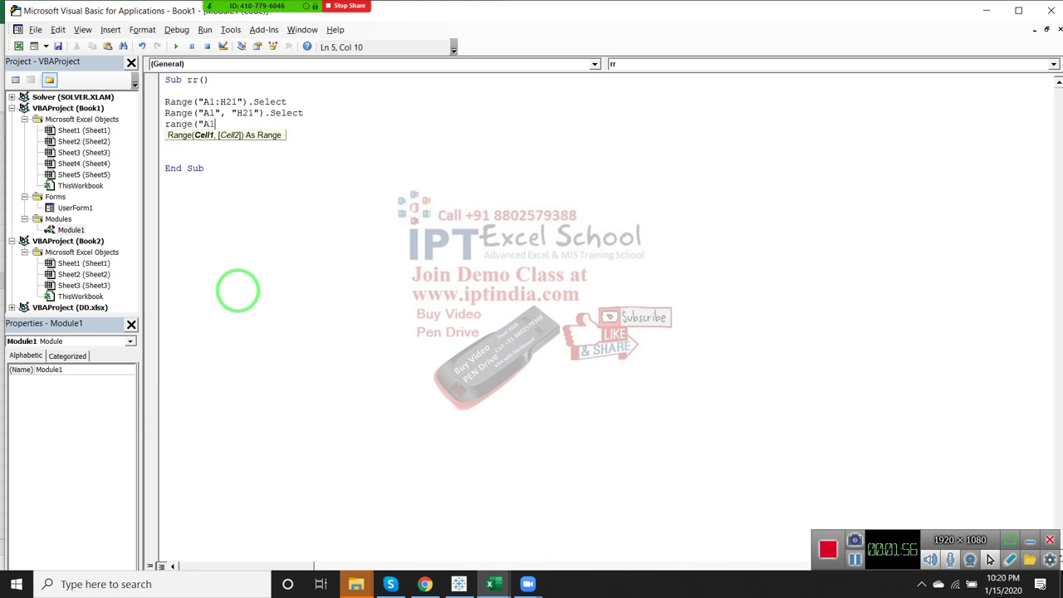
text(?).)
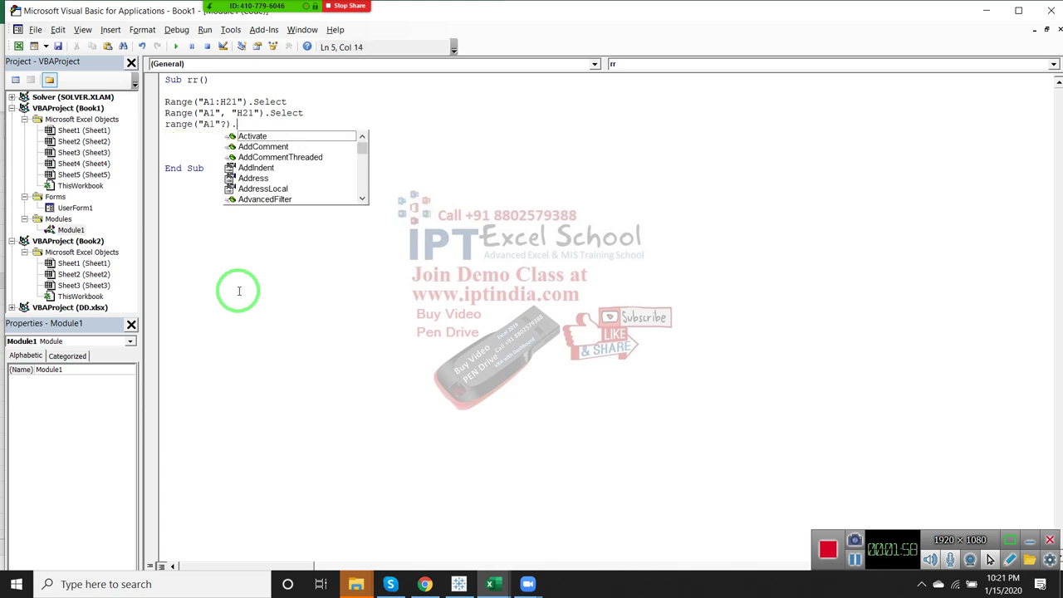
key(BackSpace)
key(BackSpace)
key(BackSpace)
text())
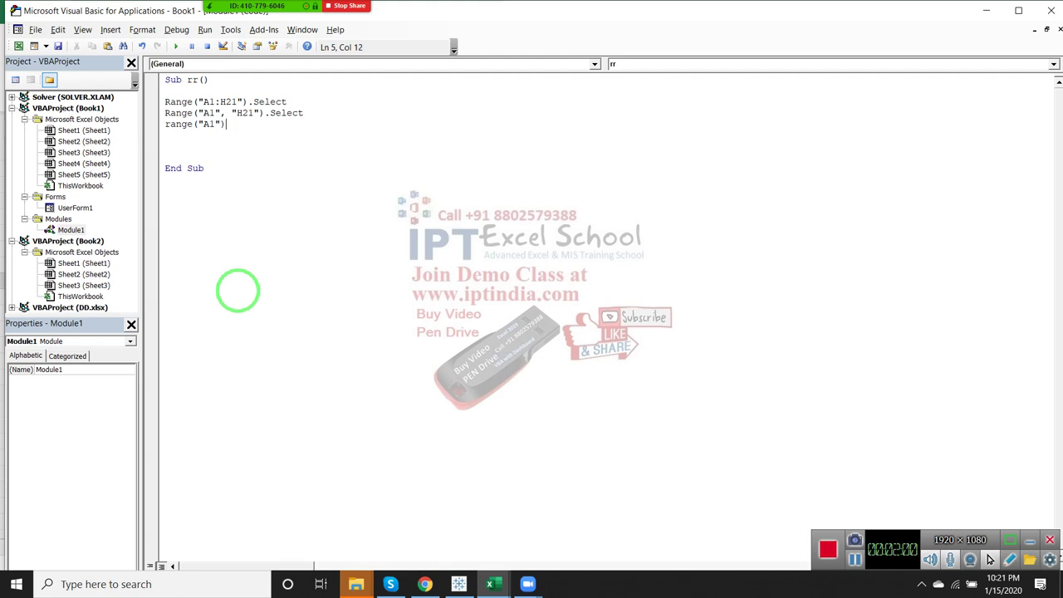
text(.cu)
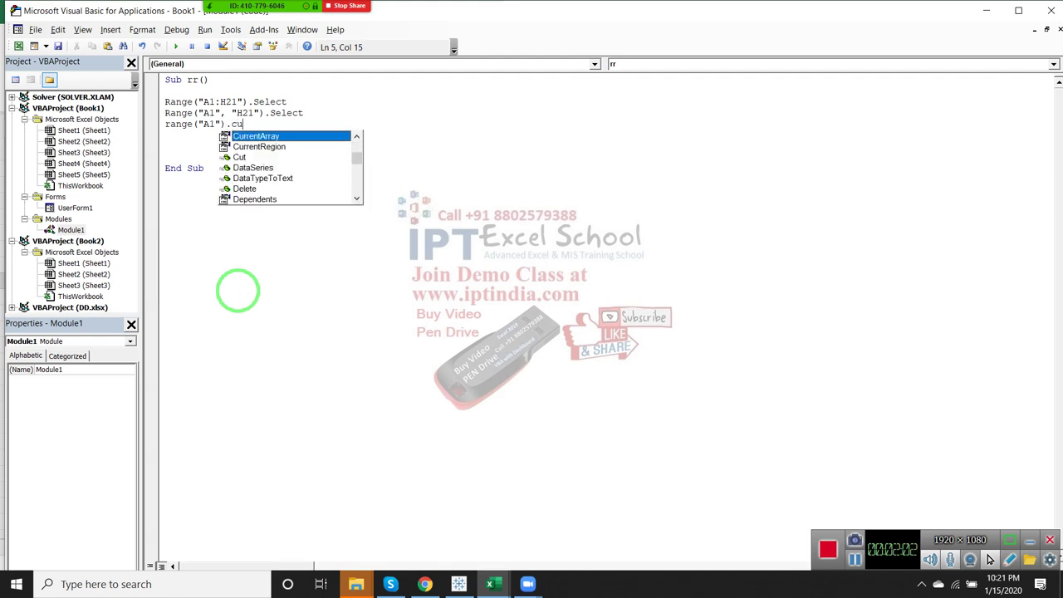
key(Down)
key(Tab)
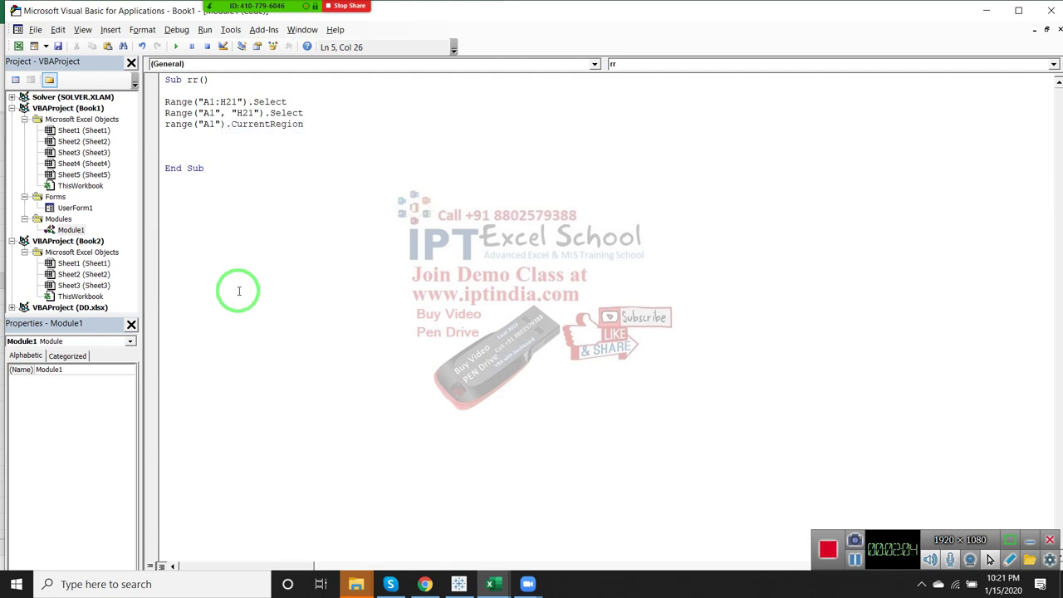
text(.se)
key(Tab)
key(Return)
key(Return)
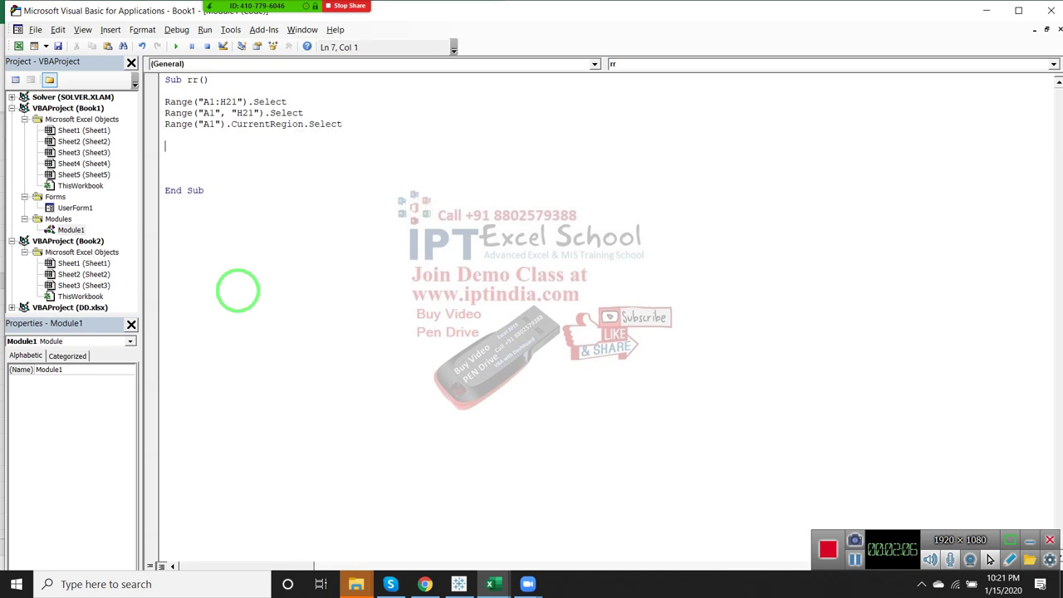
key(alt+F11)
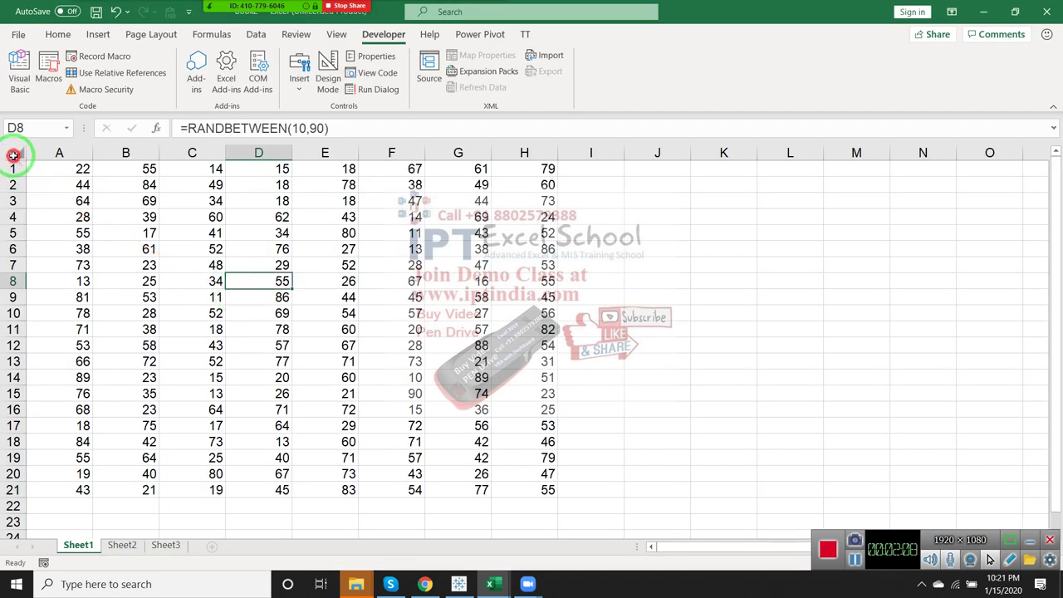
- Show selecting the whole sheet via the corner button, then add Cells.Select to rr
click(14, 155)
click(58, 184)
key(alt+F11)
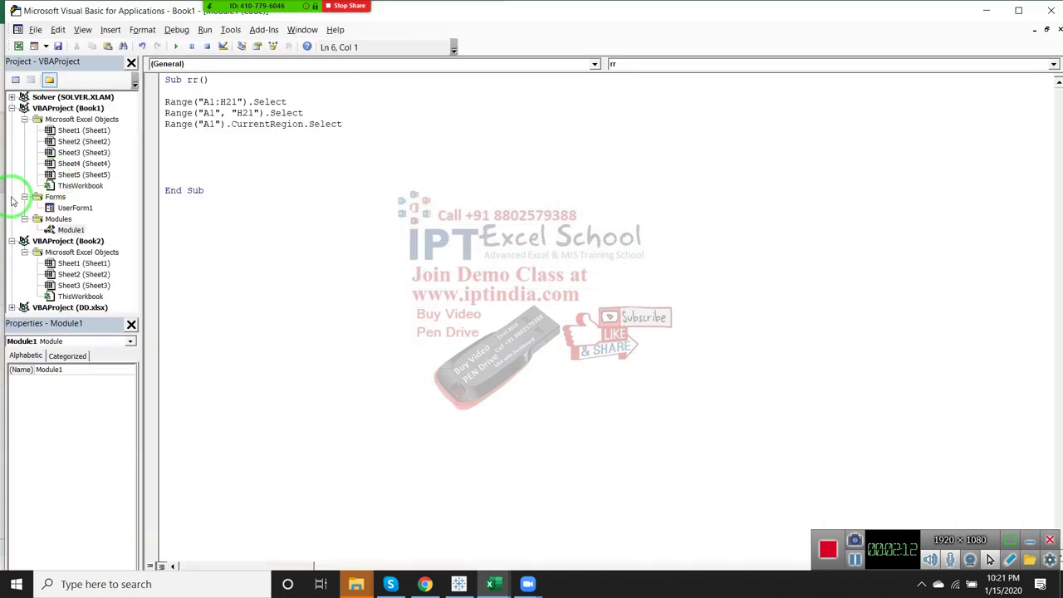
text(cells.)
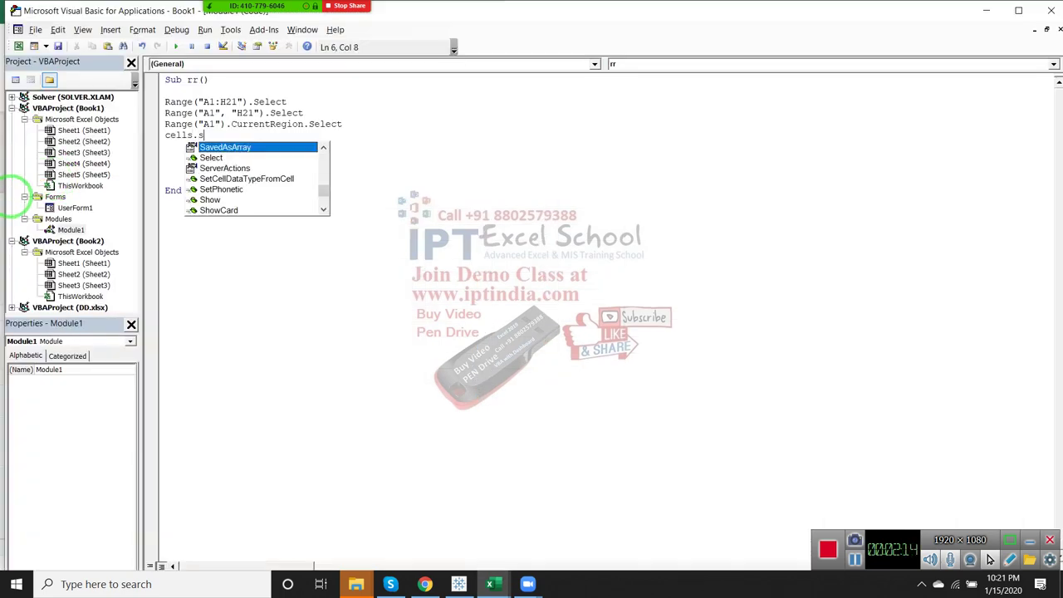
text(se)
key(Tab)
key(Return)
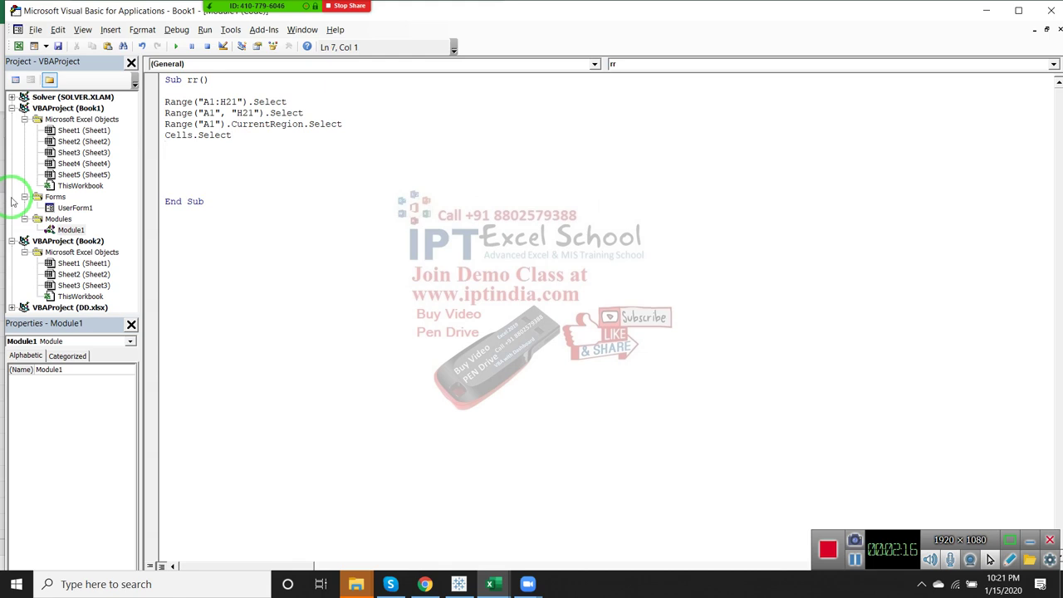
key(Return)
key(Return)
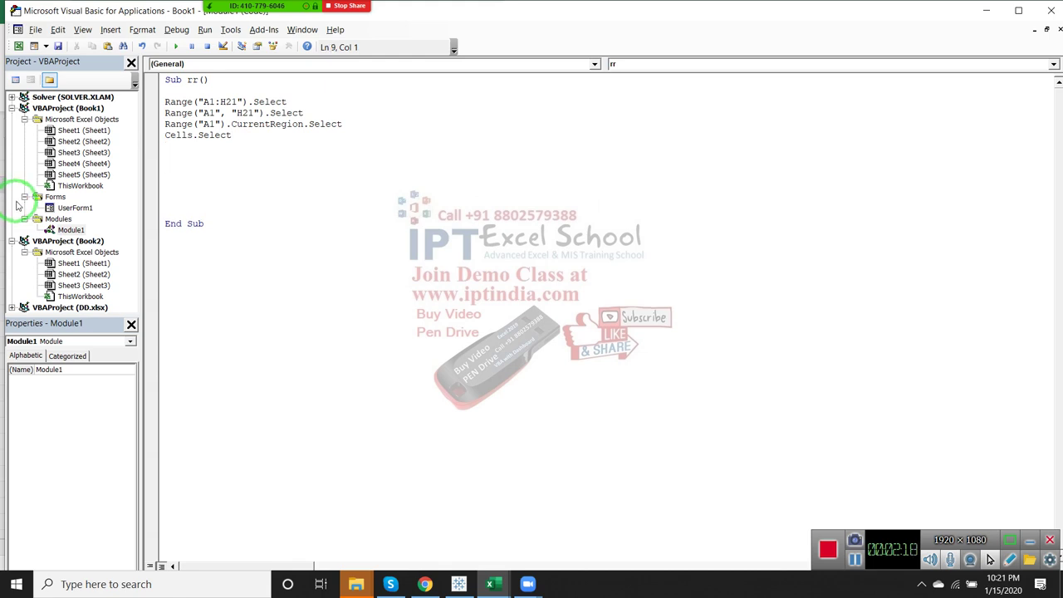
click(165, 137)
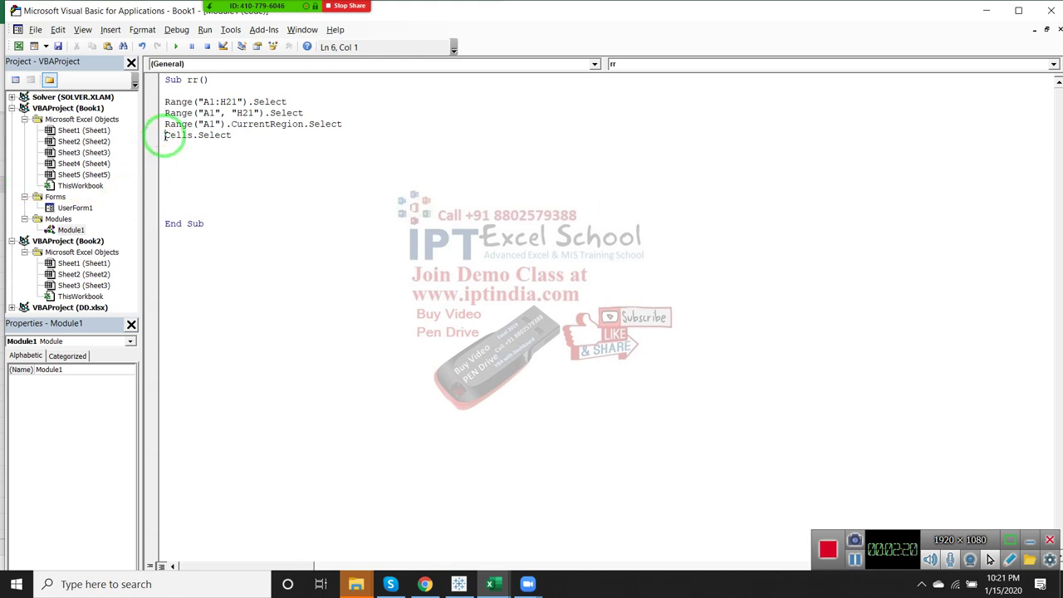
- Demonstrate Ctrl+A from A1 selecting the A1:H21 block, add a blank line after Cells.Select, return to the sheet
key(alt+F11)
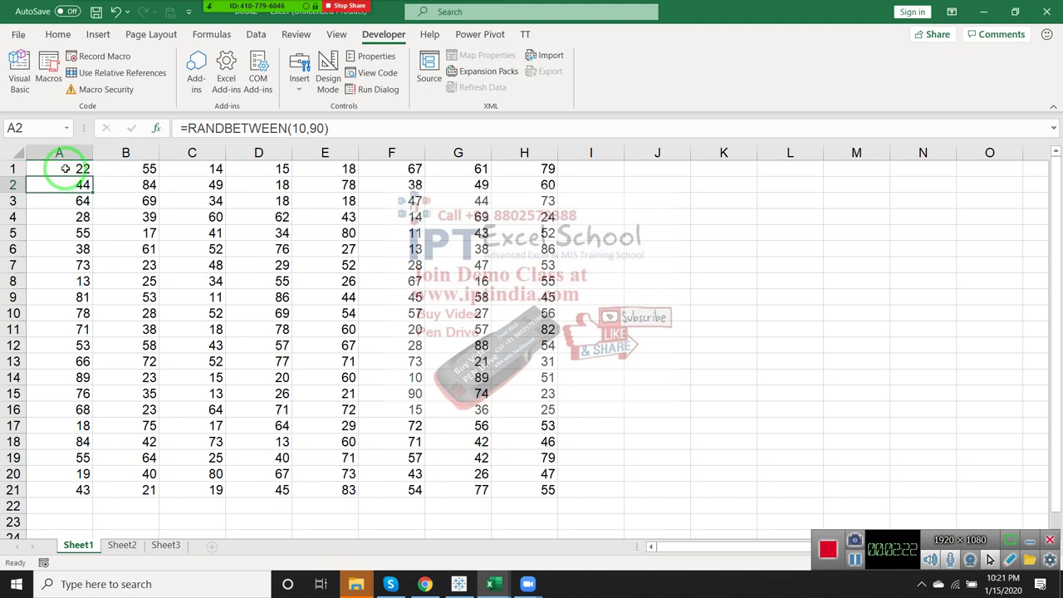
click(65, 168)
key(ctrl+a)
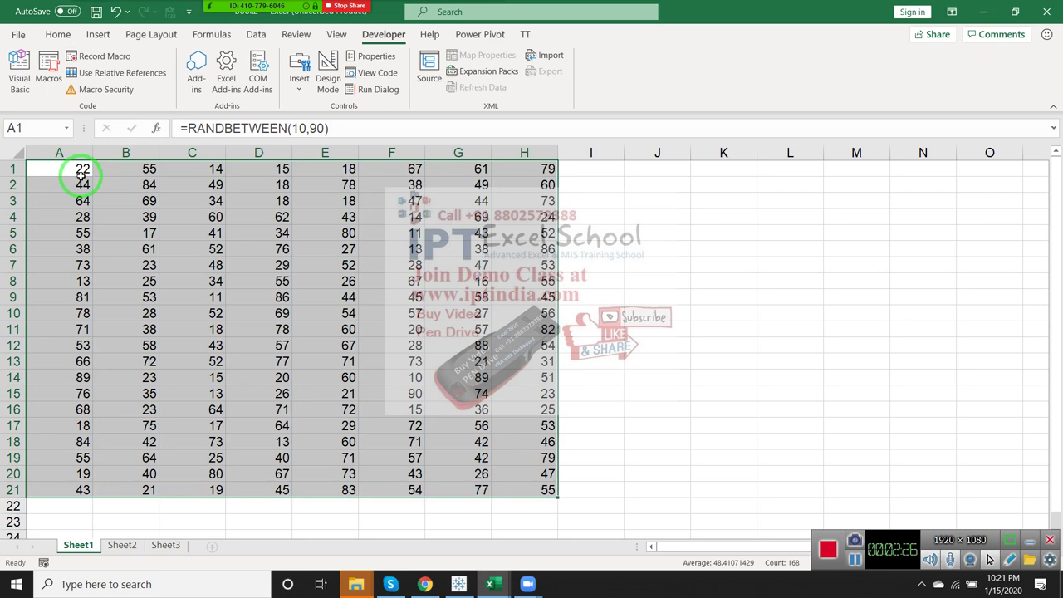
click(82, 173)
key(alt+F11)
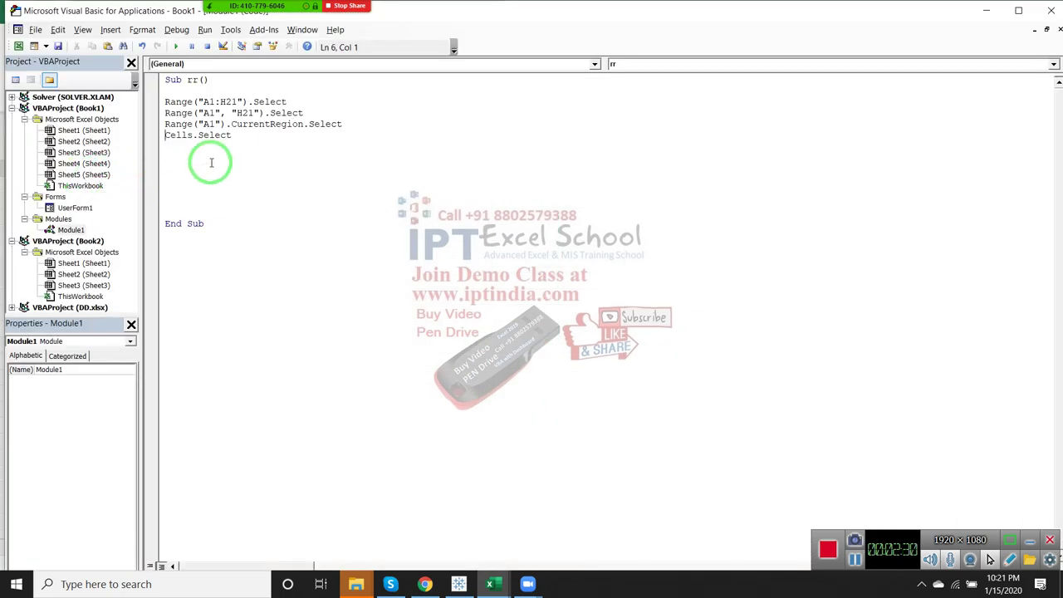
click(249, 135)
key(Return)
key(Return)
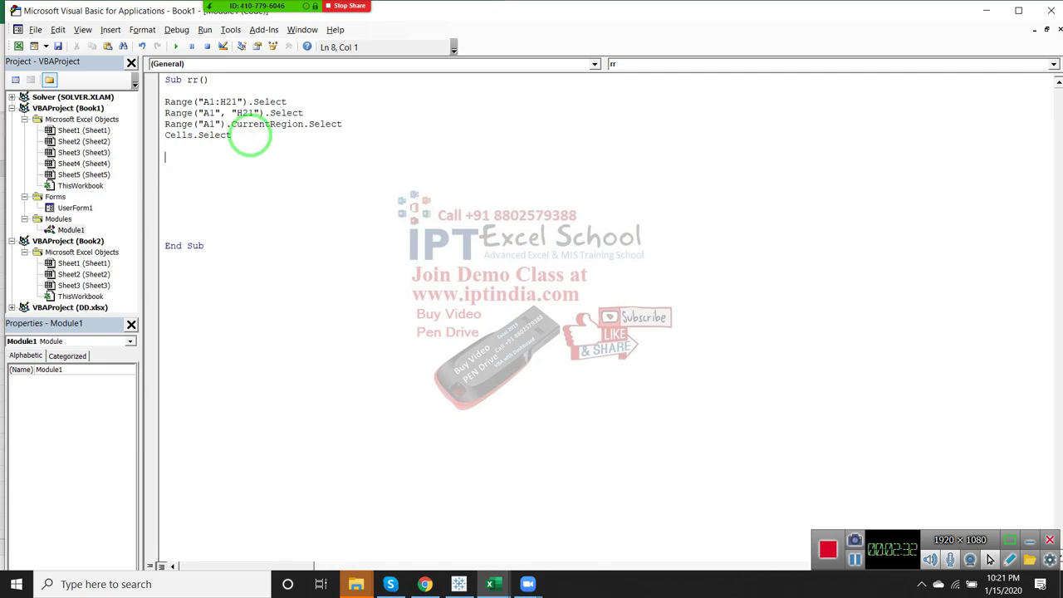
key(alt+F11)
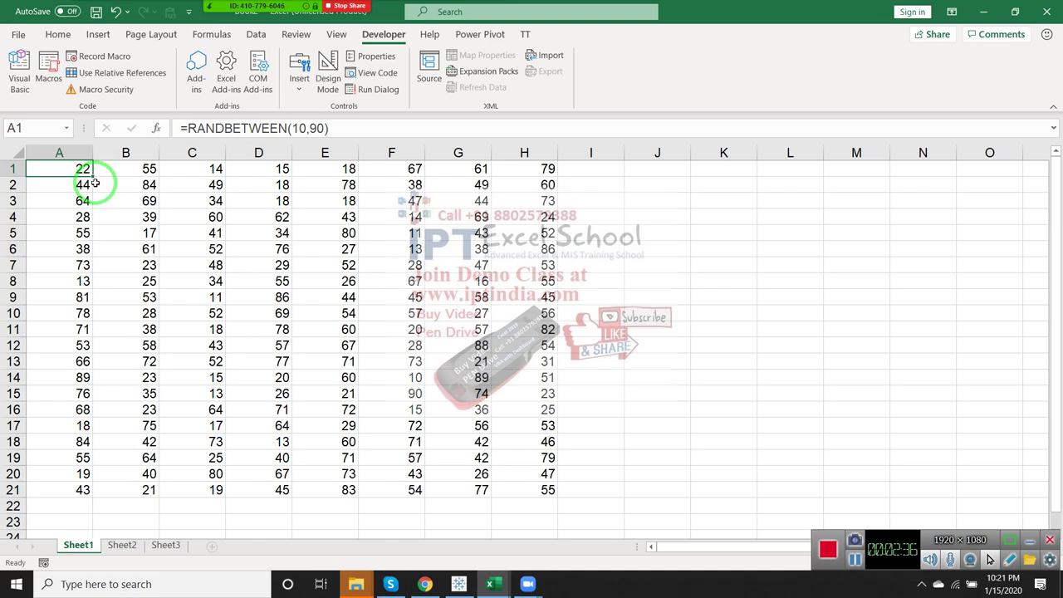
- Jump around the A1:H21 data edges with Ctrl+Right, Down, Left and Up
key(ctrl+Right)
key(ctrl+Down)
key(ctrl+Left)
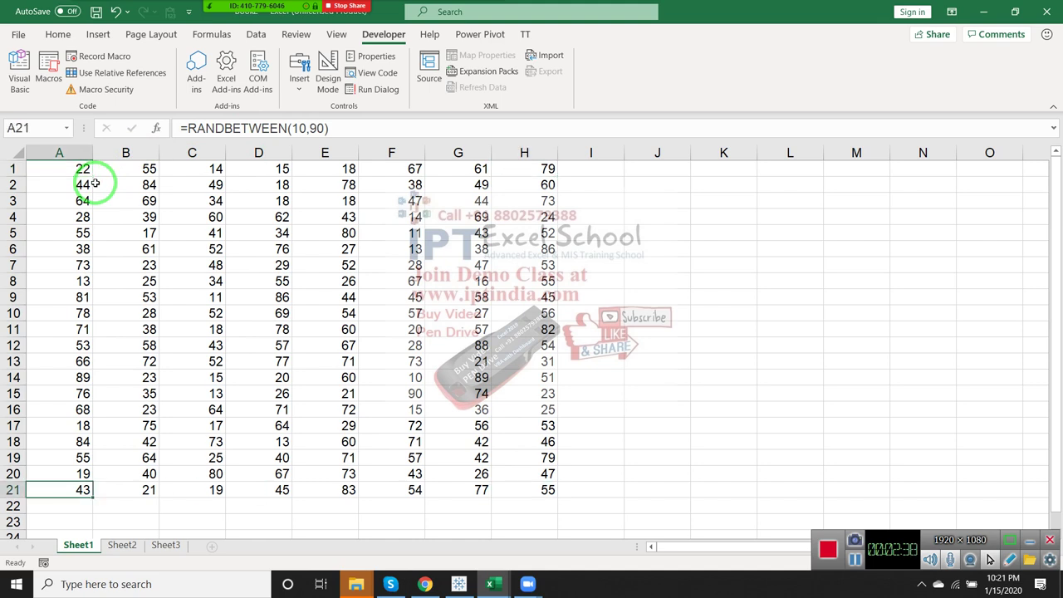
key(ctrl+Up)
key(ctrl+Right)
key(ctrl+Down)
key(ctrl+Left)
key(ctrl+Up)
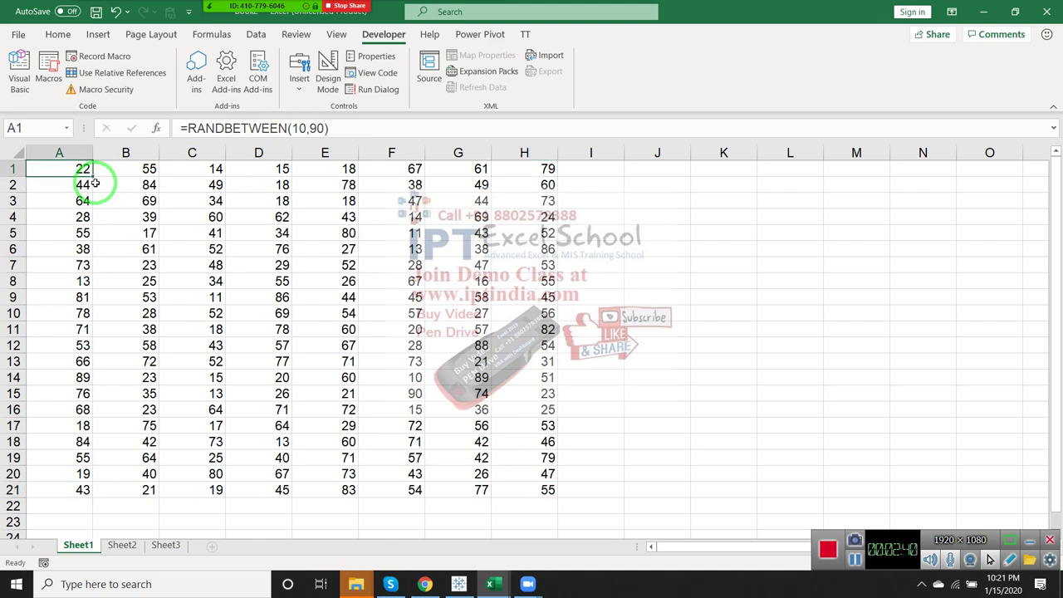
key(ctrl+Right)
key(ctrl+Down)
key(ctrl+Left)
key(ctrl+Up)
- Add Range("A1").End(xlDown).Select on line 9 of the rr macro
key(alt+F11)
text(r)
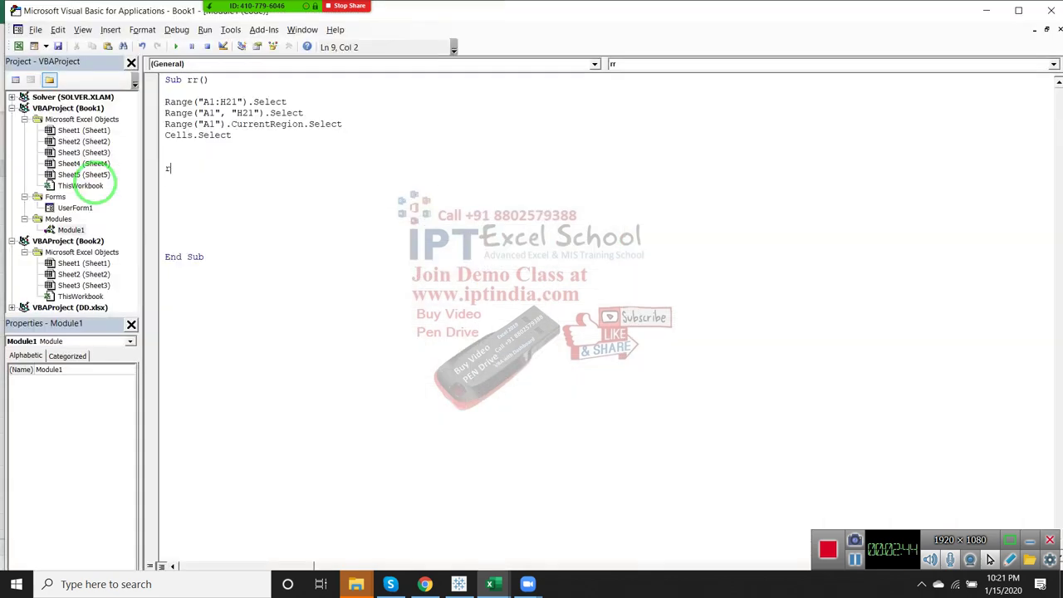
text(()
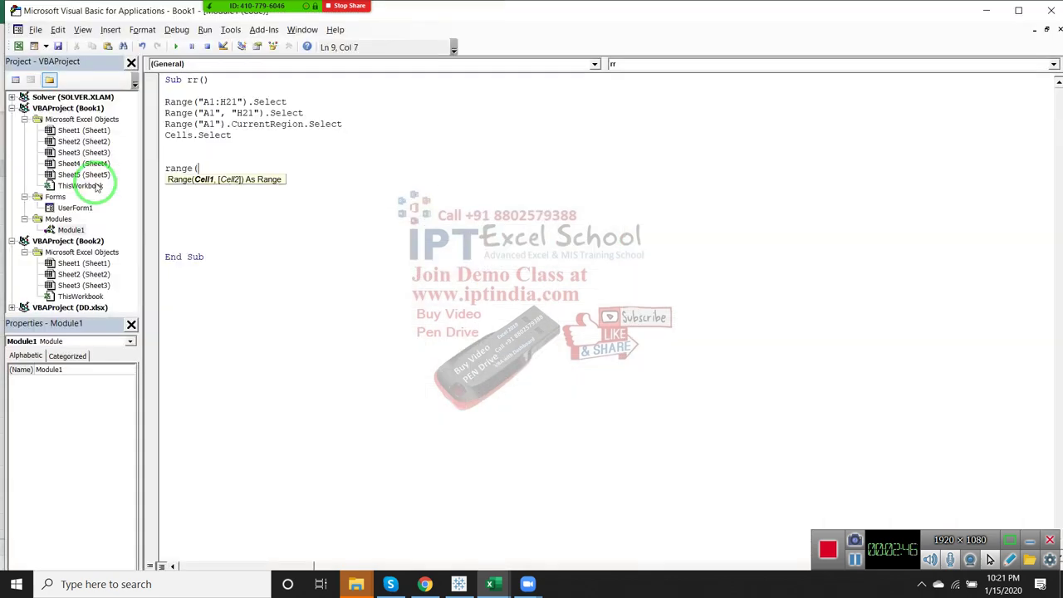
text(")
text(1)
text().)
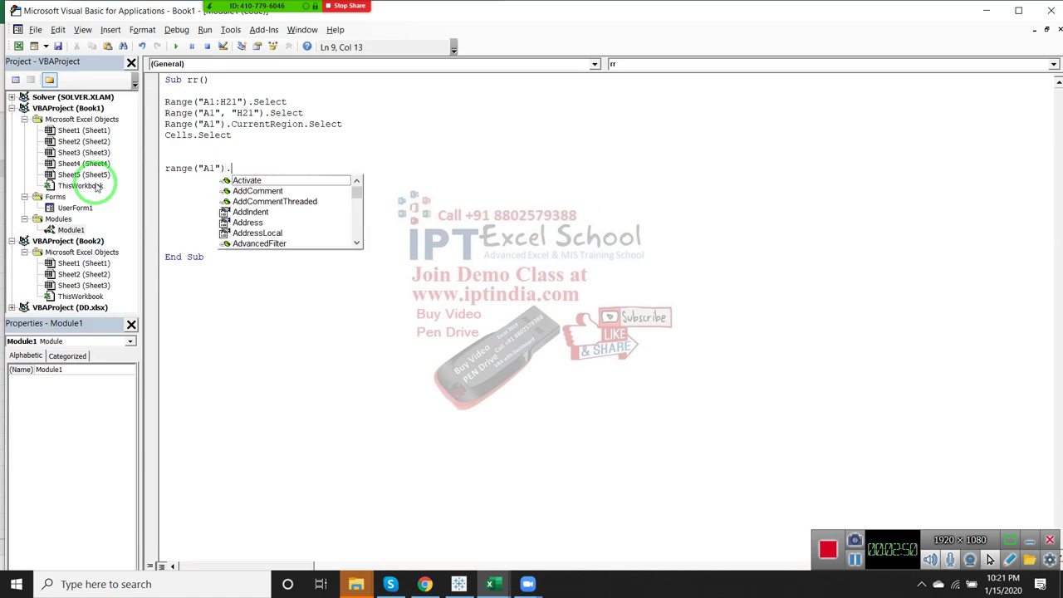
text(en)
key(Tab)
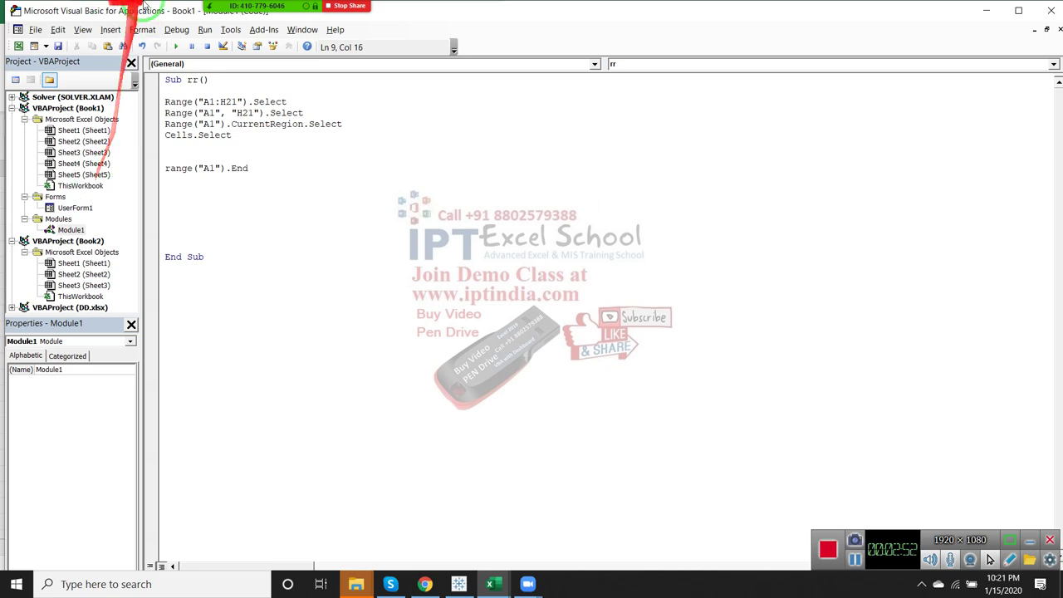
click(247, 12)
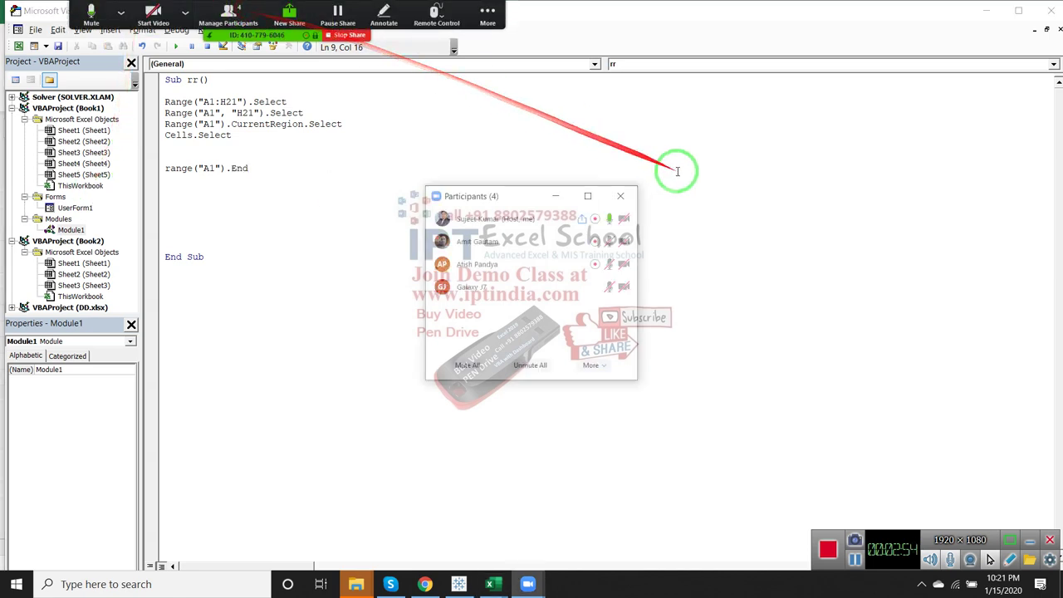
click(621, 196)
click(273, 166)
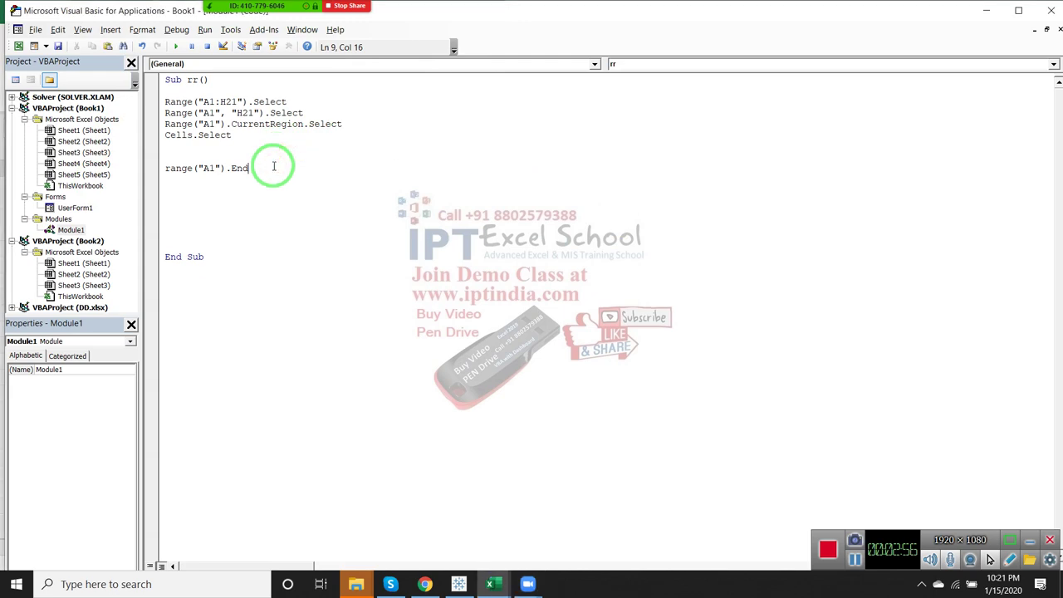
text(()
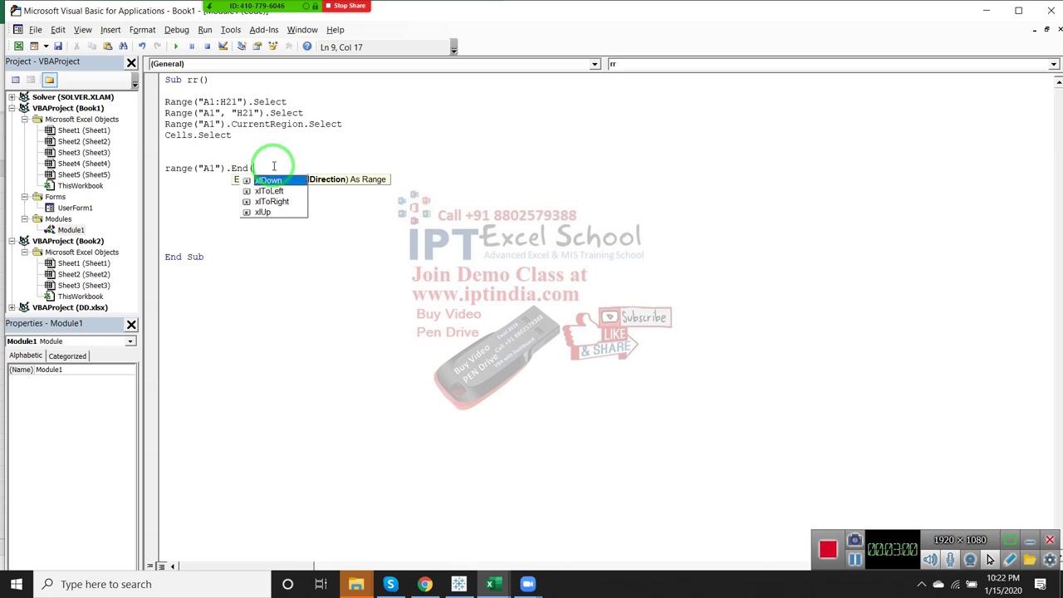
key(Tab)
text().s)
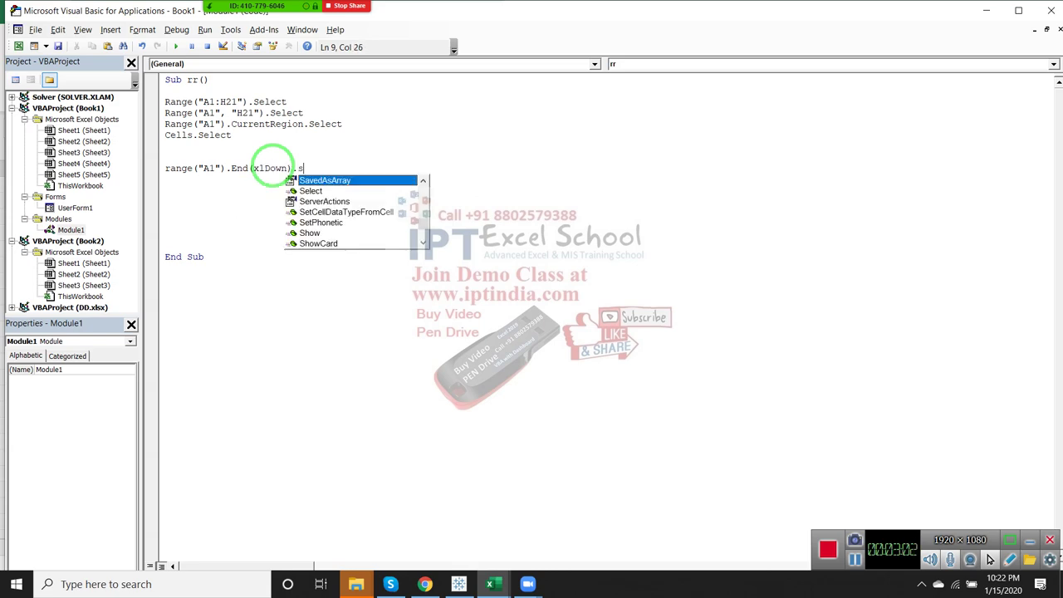
text(e)
key(Return)
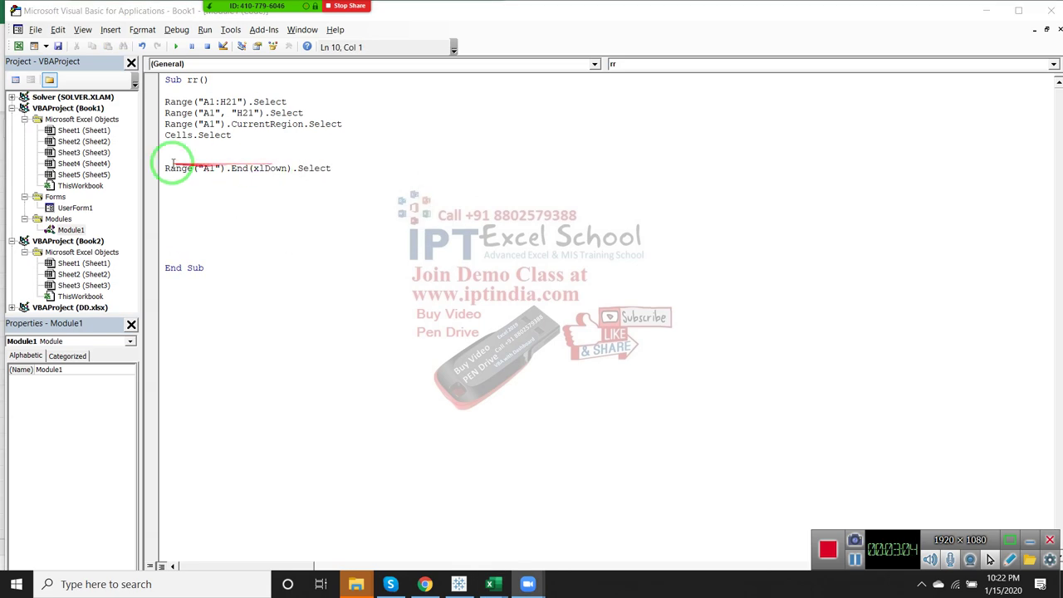
- Confirm in Excel that Ctrl+Down from A1 lands on A21, then return to the code
key(alt+Tab)
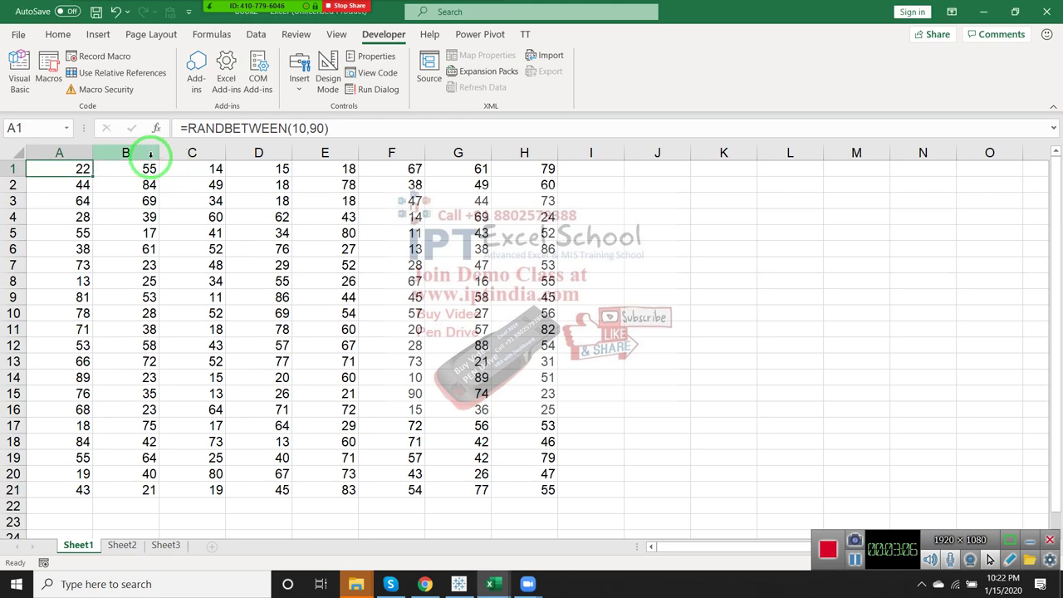
key(ctrl+Down)
key(ctrl+Up)
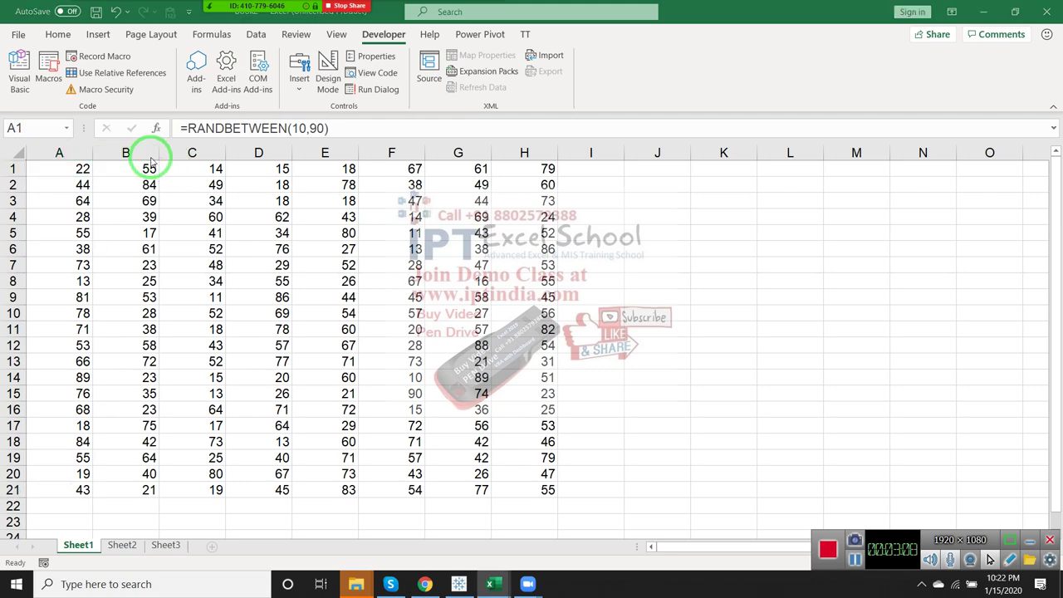
key(alt+Tab)
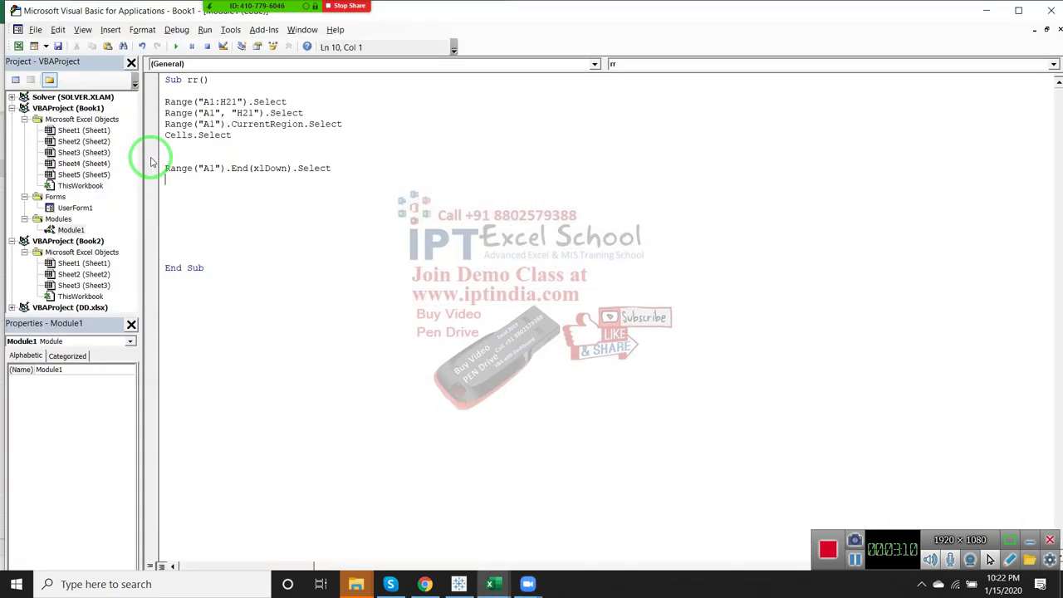
- Add Range("A1").End(xlToLeft).Select on line 10 of rr
text(range)
text(("A1")
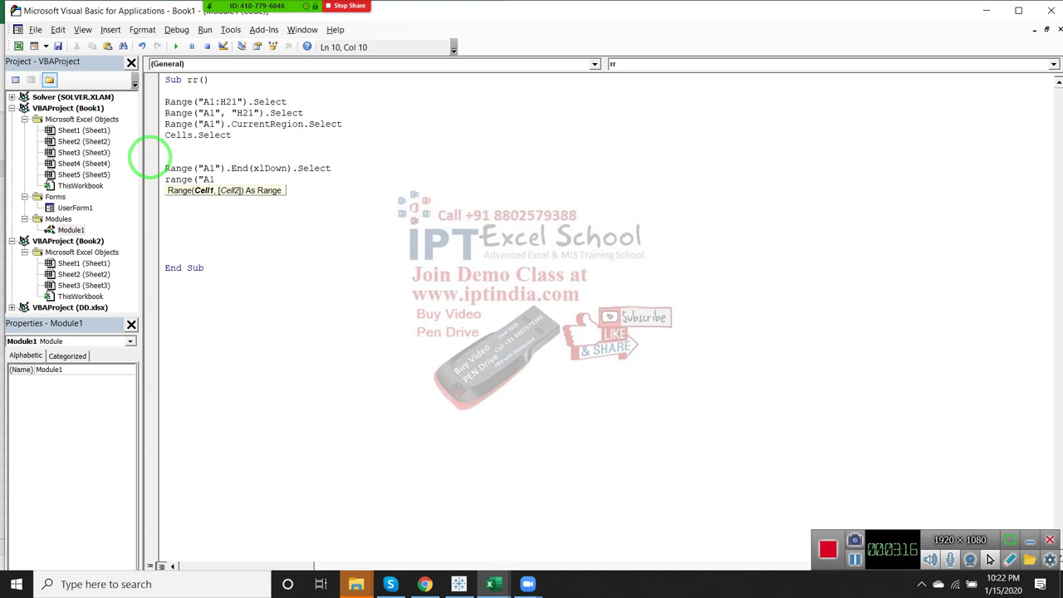
text().)
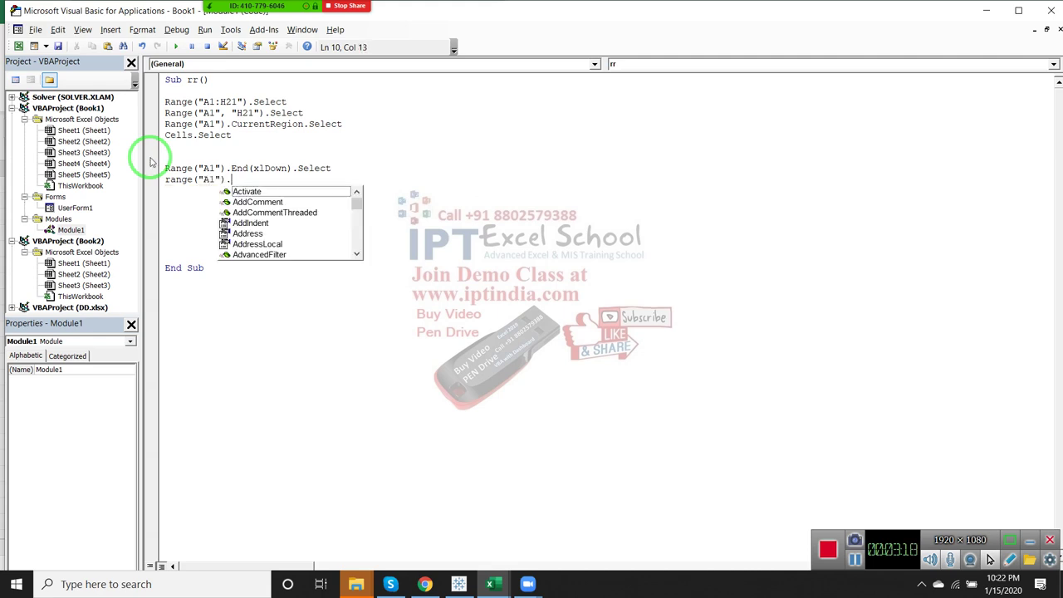
text(en)
key(Tab)
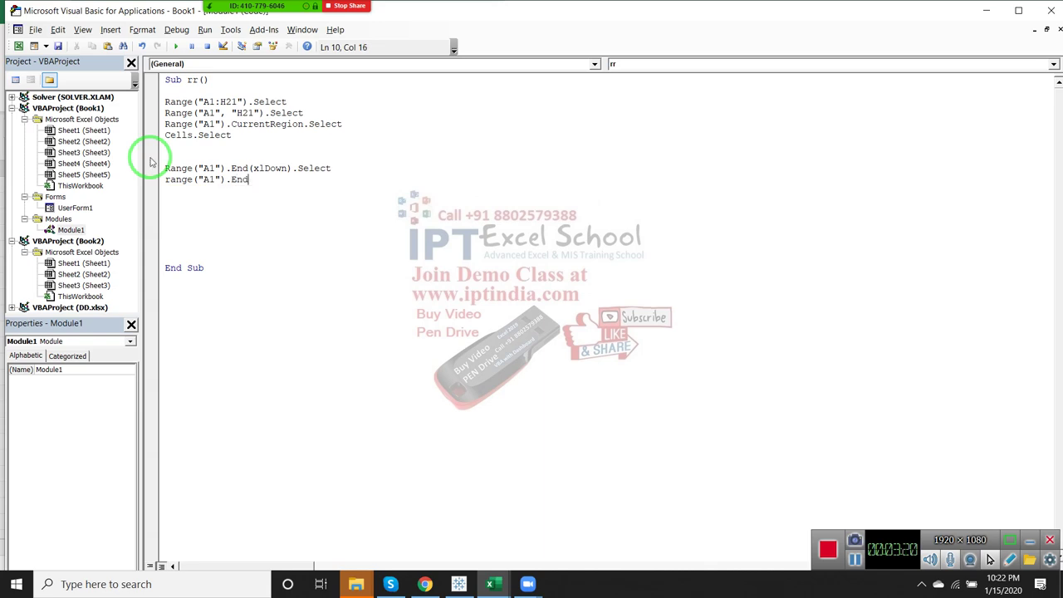
text(()
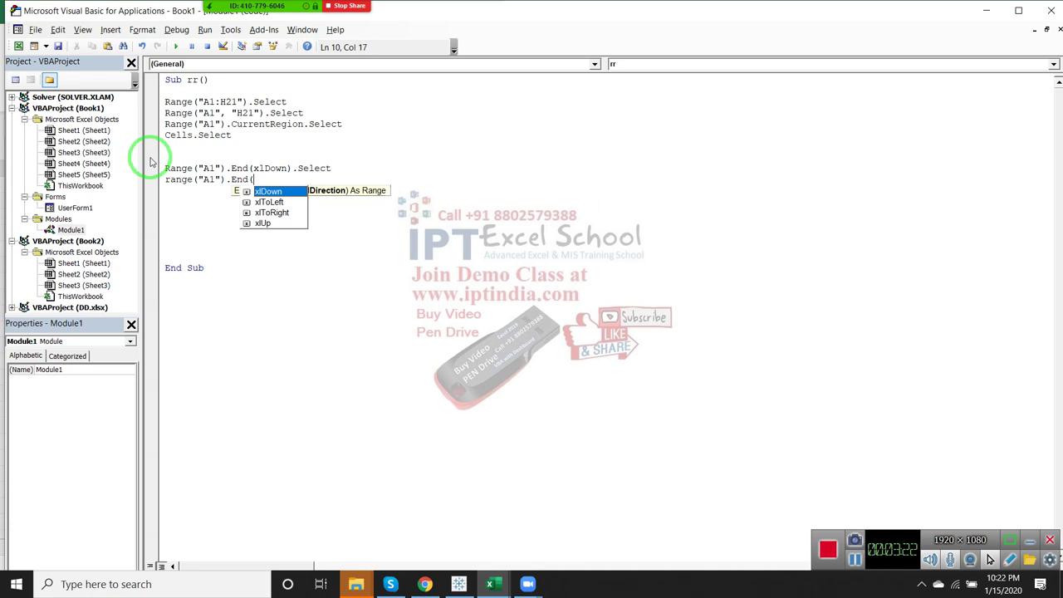
key(Down)
key(Tab)
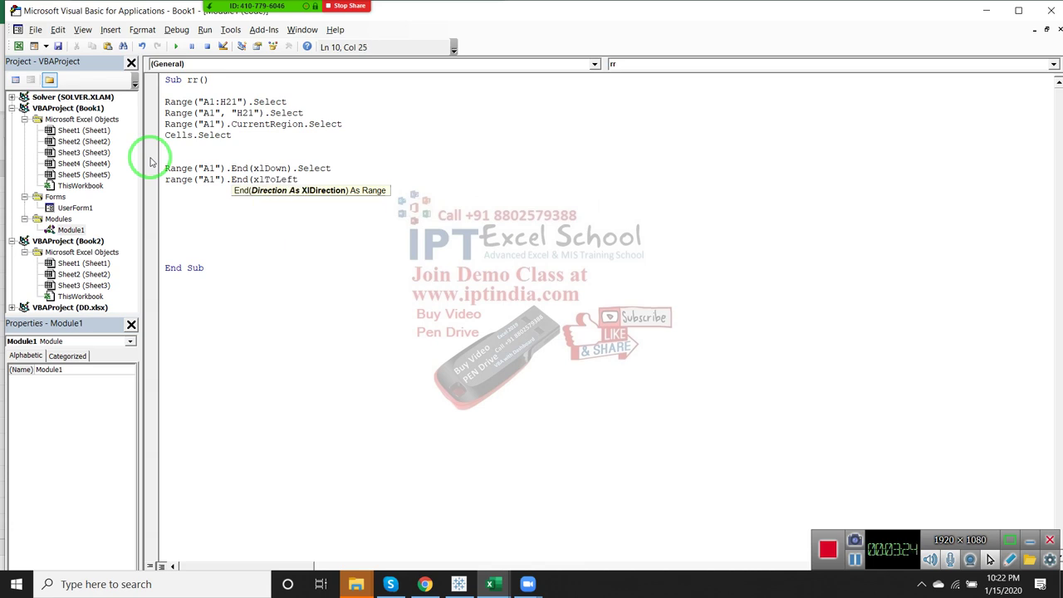
text().)
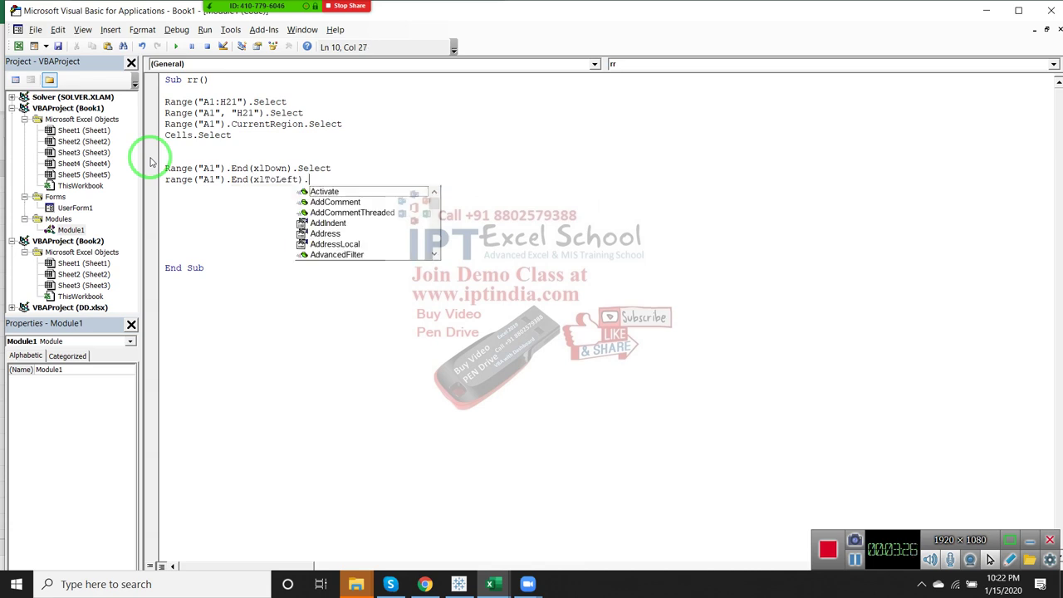
text(sel)
key(Tab)
key(Return)
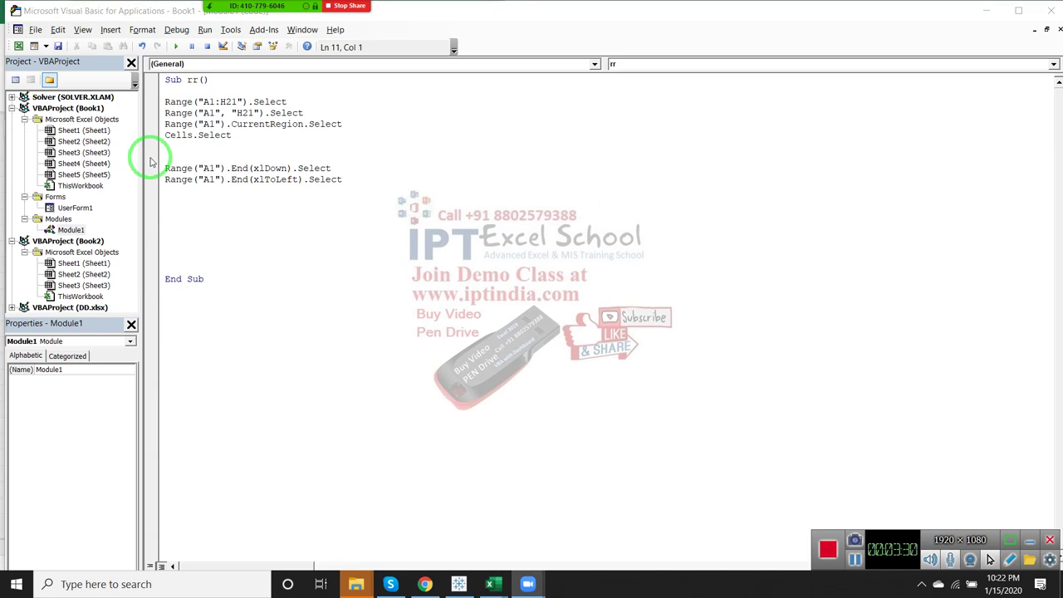
- Add Range("A21").End(xlUp).Select on line 11 and switch to the worksheet
click(170, 191)
text(r)
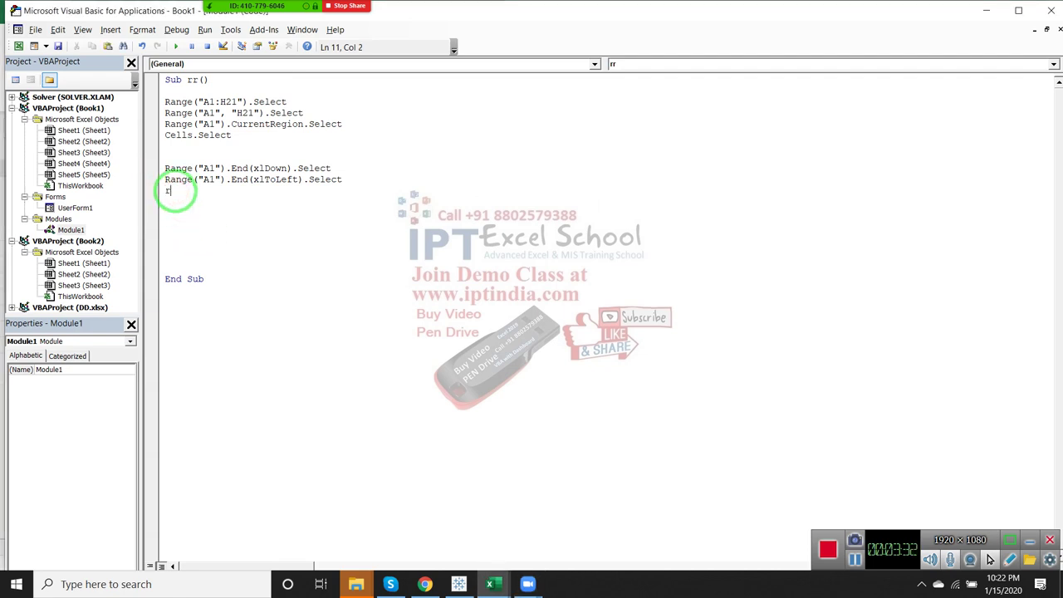
text(an)
text(ge()
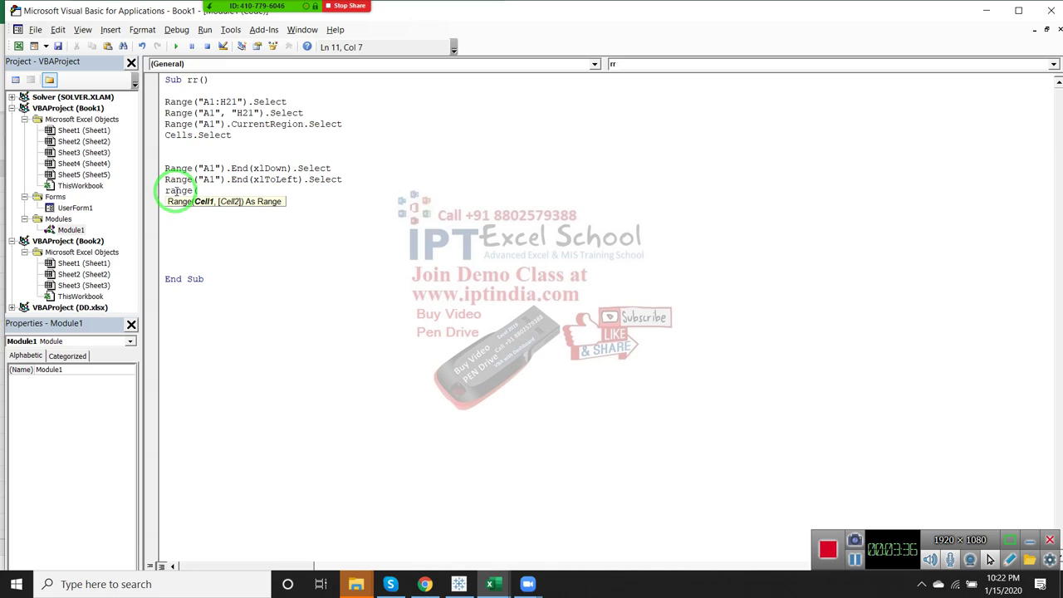
text("A1)
key(BackSpace)
text(21"))
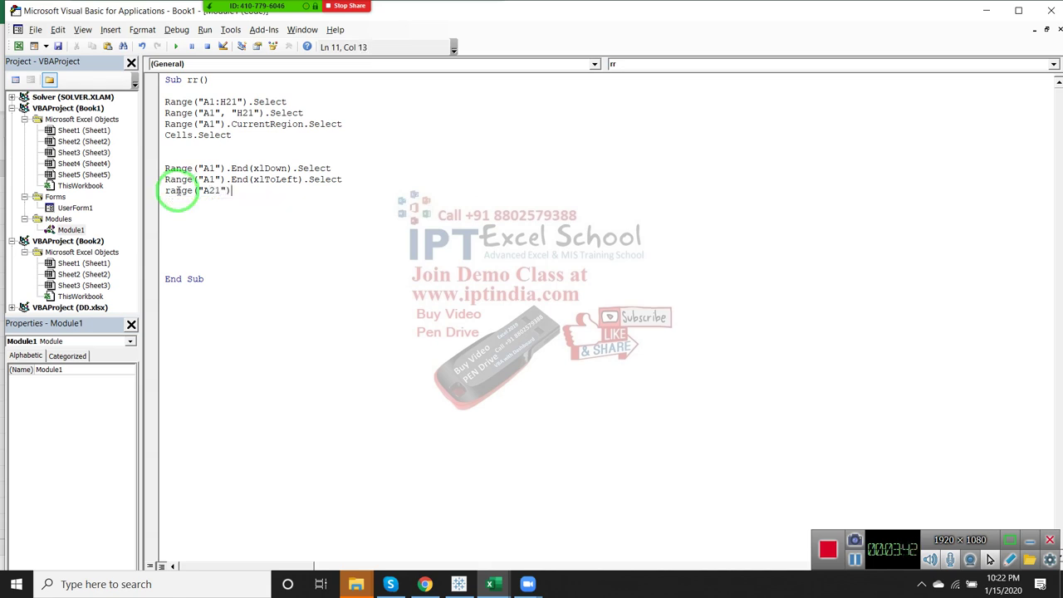
text(.e)
text(n)
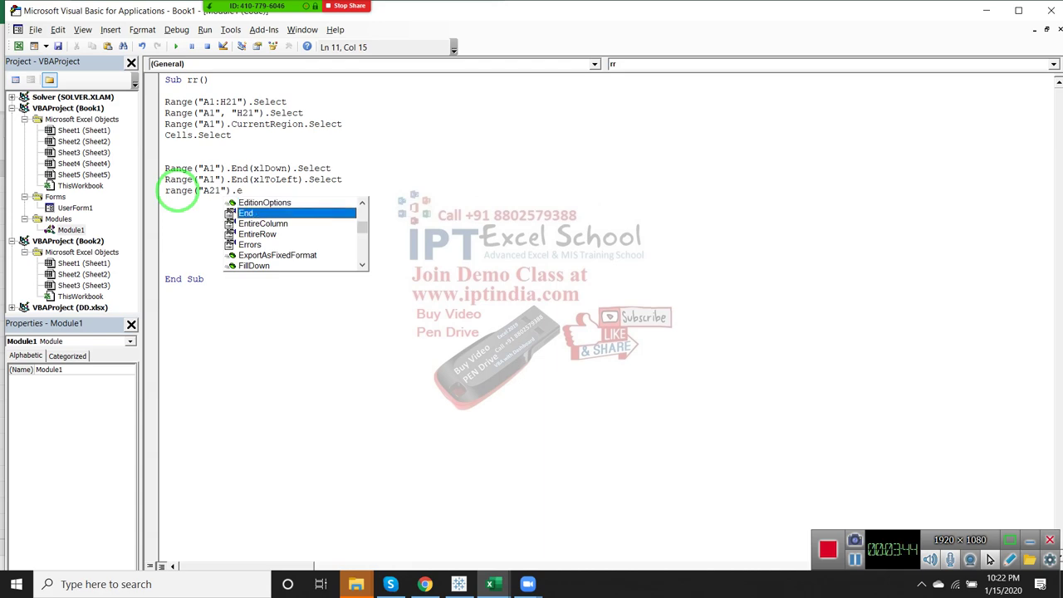
key(Tab)
text(()
key(Down)
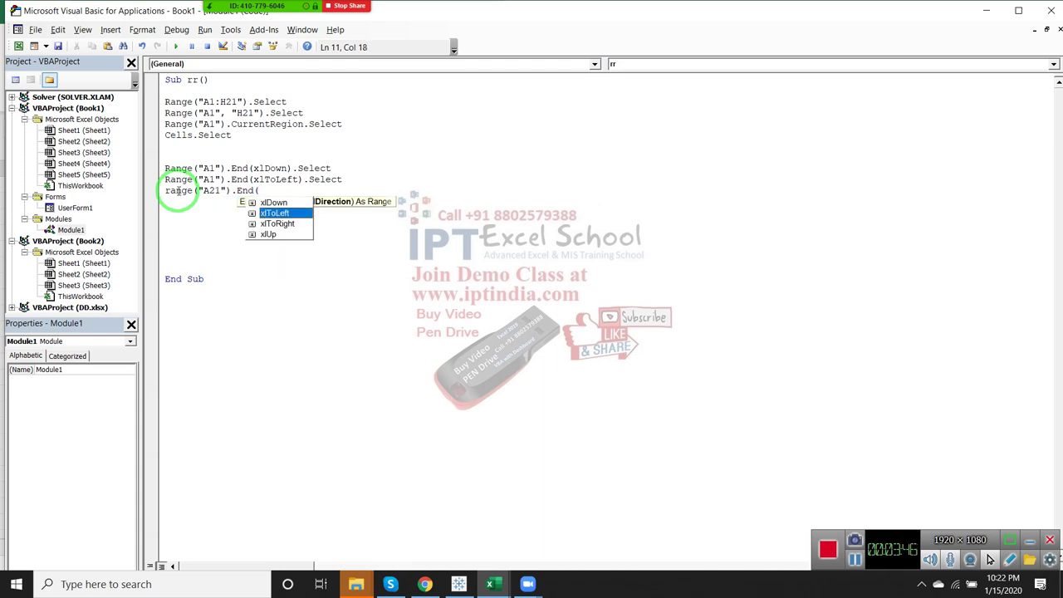
key(Down)
key(Down)
key(Down)
key(Tab)
text())
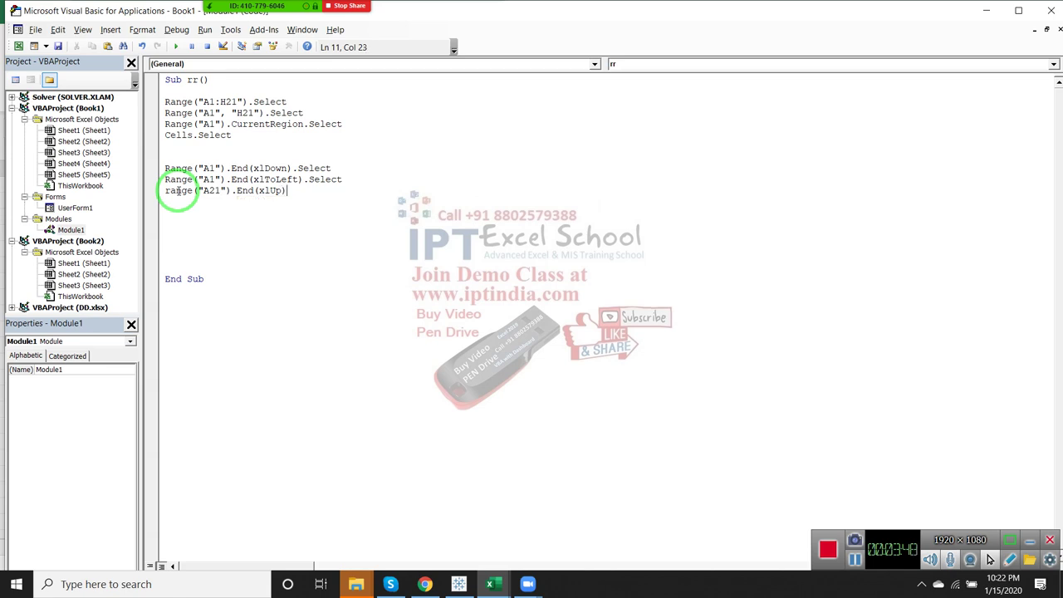
text(.se)
key(Tab)
key(Return)
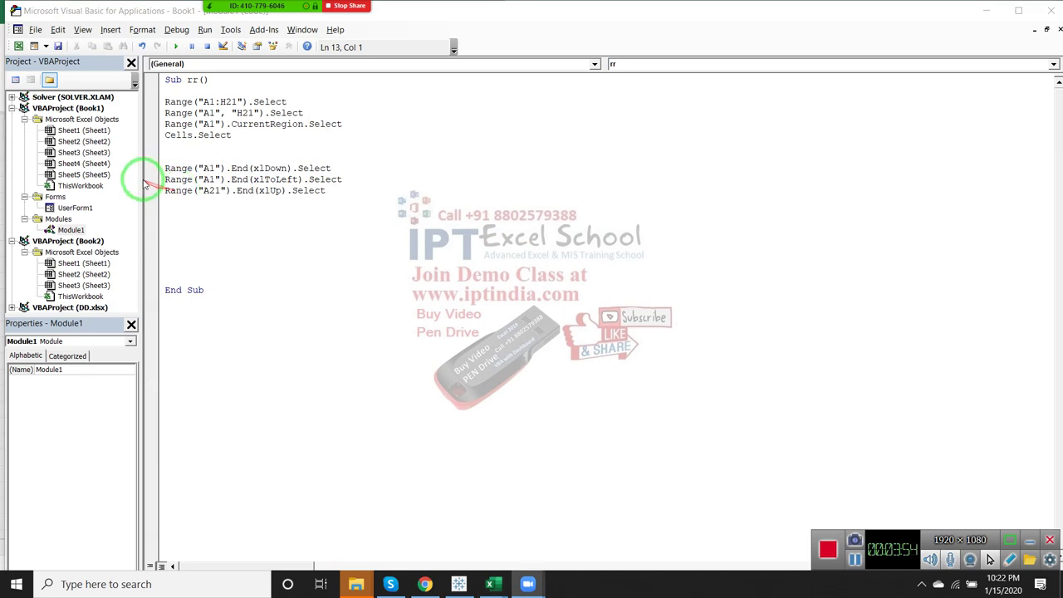
key(alt+Tab)
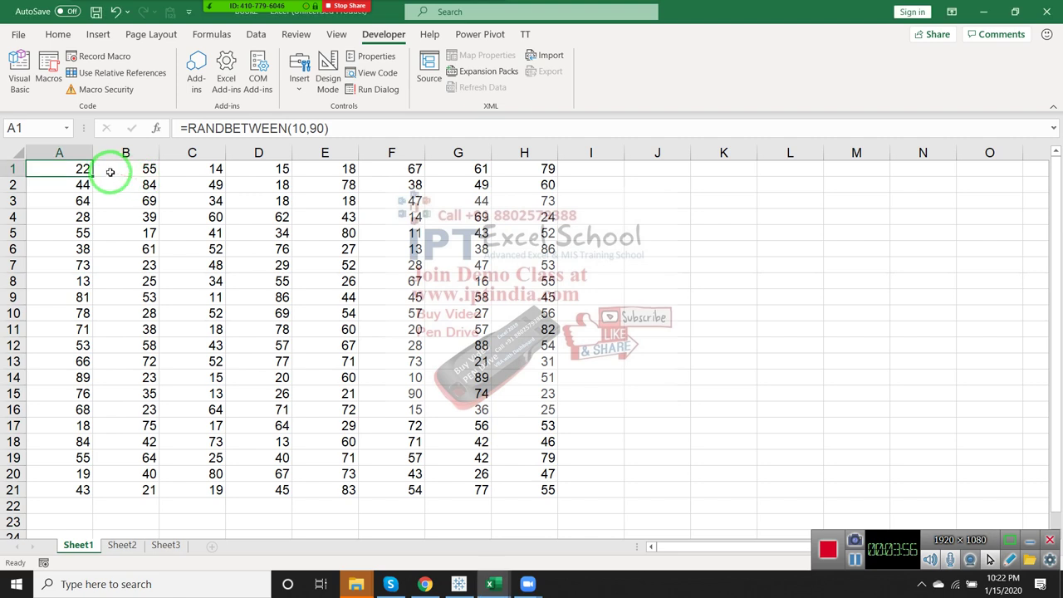
- Delete the value in A7, then show Ctrl+Down from A1 now stops at A6
key(ctrl+Down)
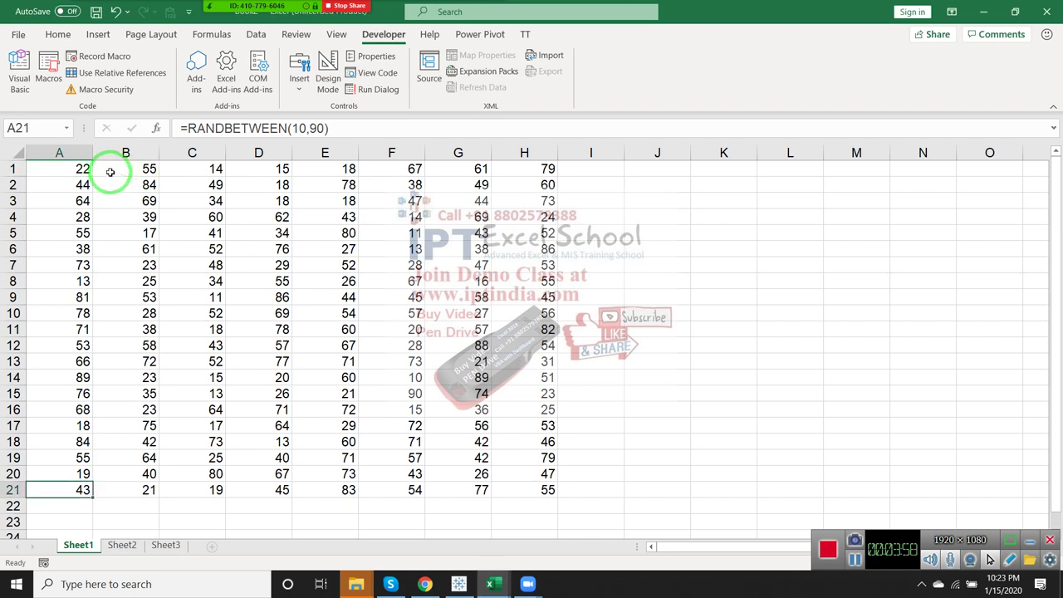
key(ctrl+Up)
key(ctrl+Down)
key(ctrl+Up)
key(Down)
key(Down)
key(Down)
key(Down)
key(Delete)
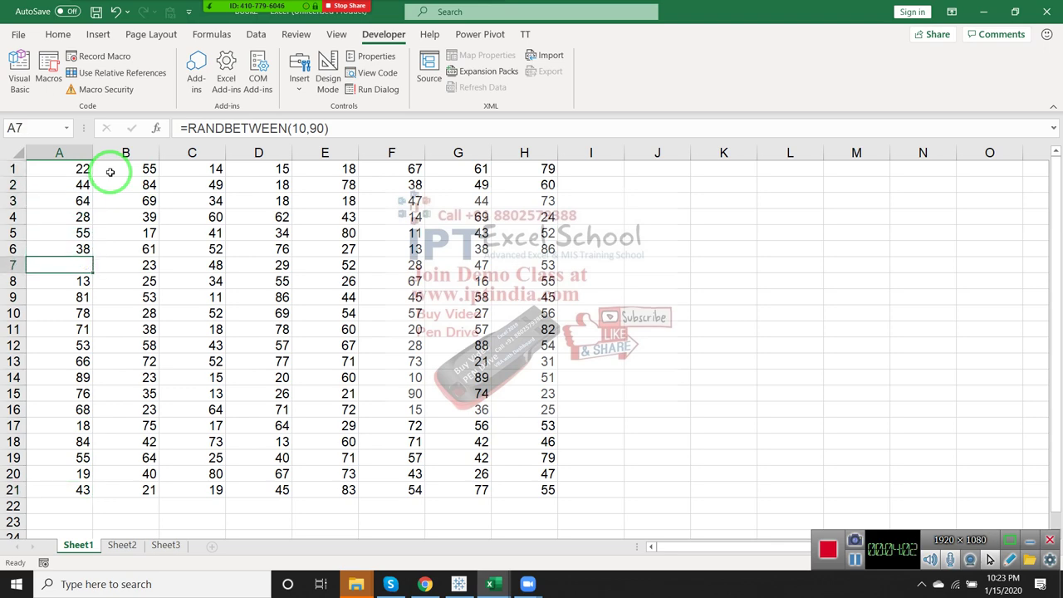
key(Up)
key(ctrl+Up)
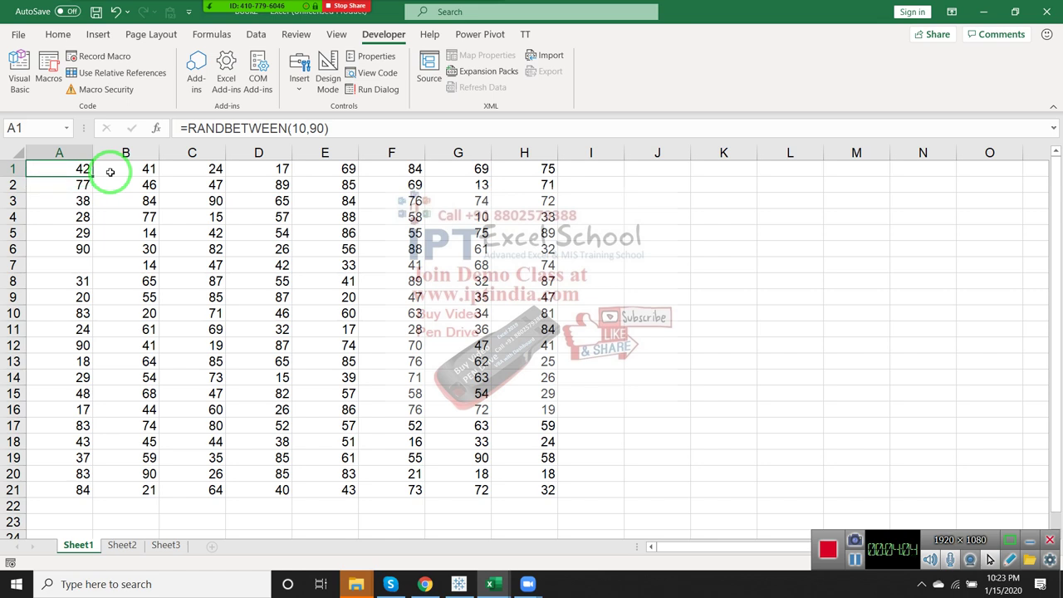
key(ctrl+Down)
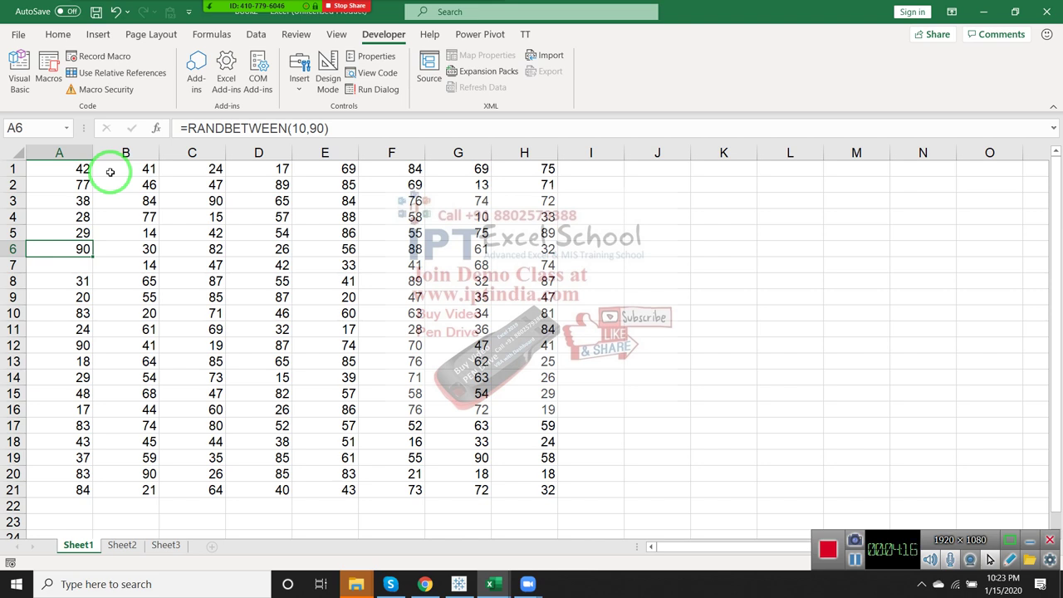
- Type Range("A65000").End(xlUp).Select as the next rr line, then return to Excel
key(alt+Tab)
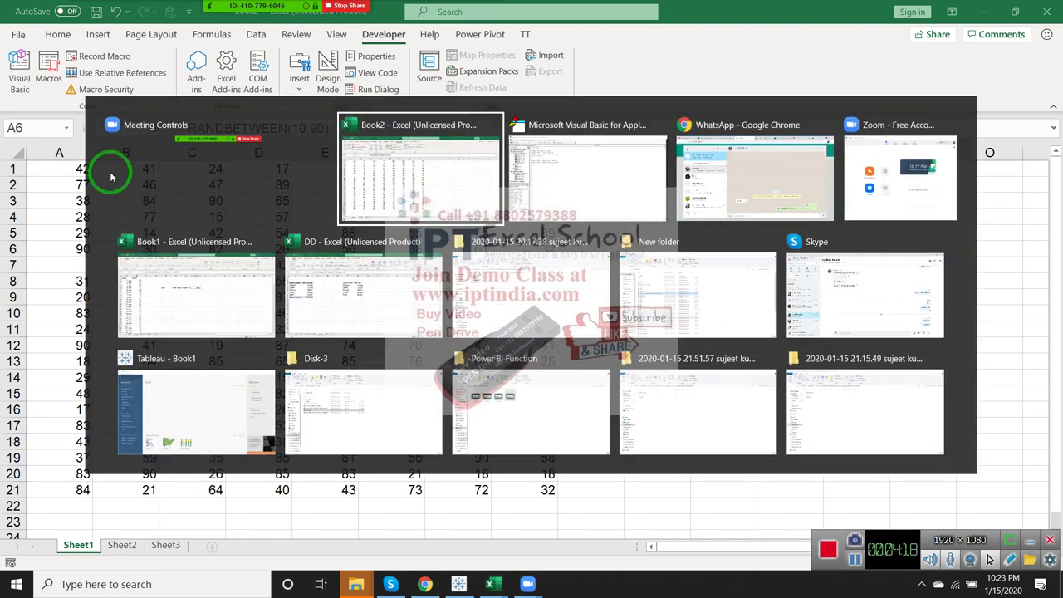
key(alt+Tab)
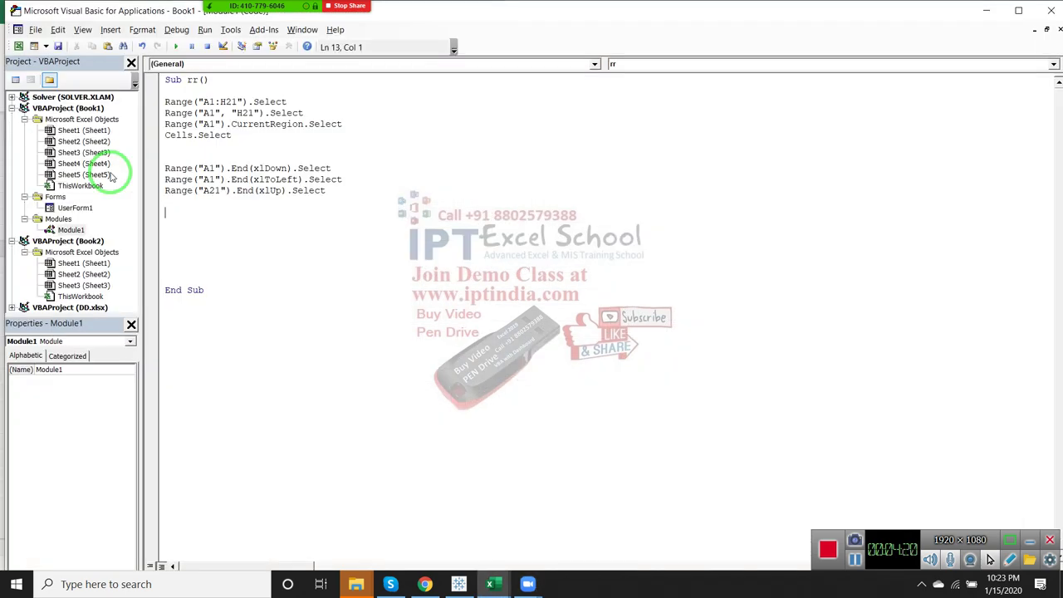
text(ra)
text(nge()
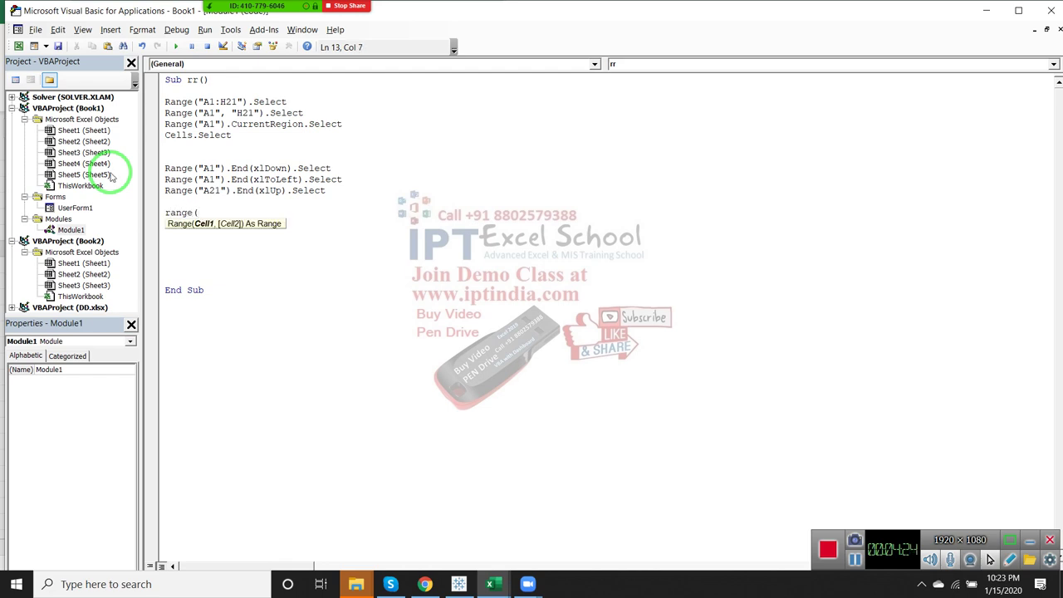
text("A65)
text(000"))
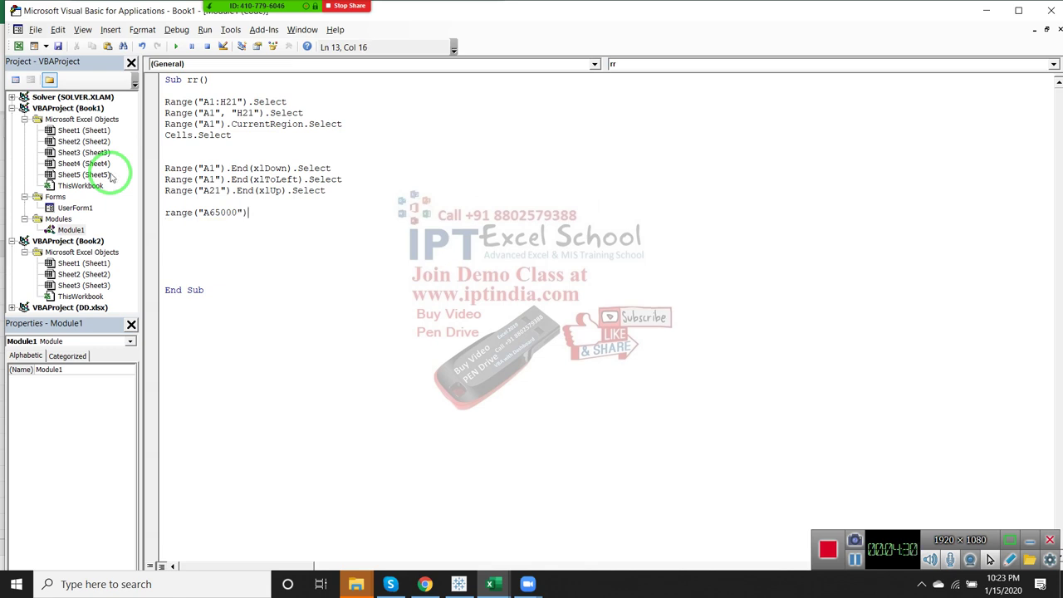
text(.)
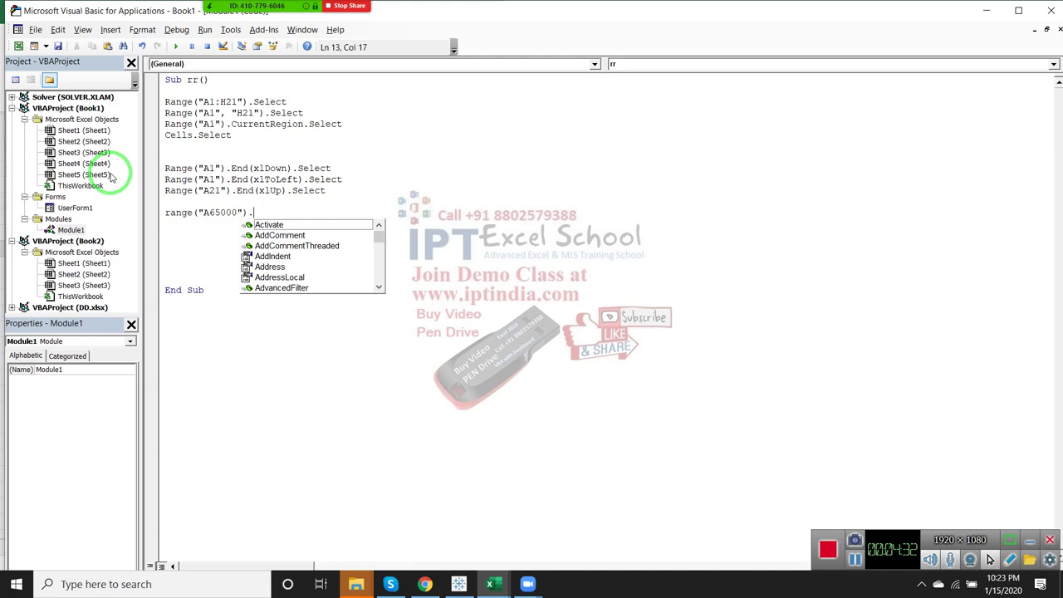
text(End)
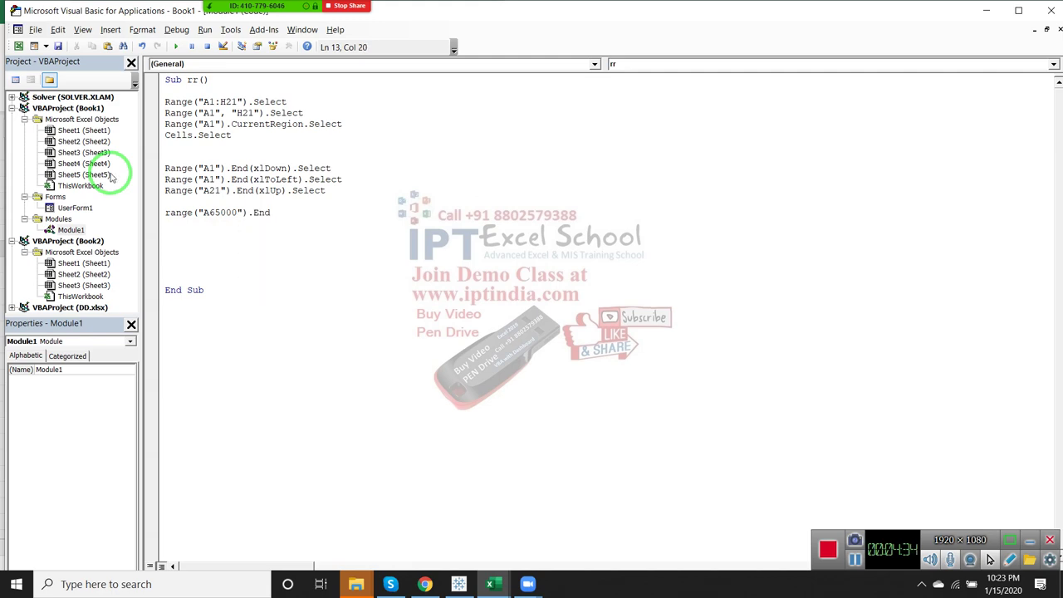
text(()
key(Down)
key(Down)
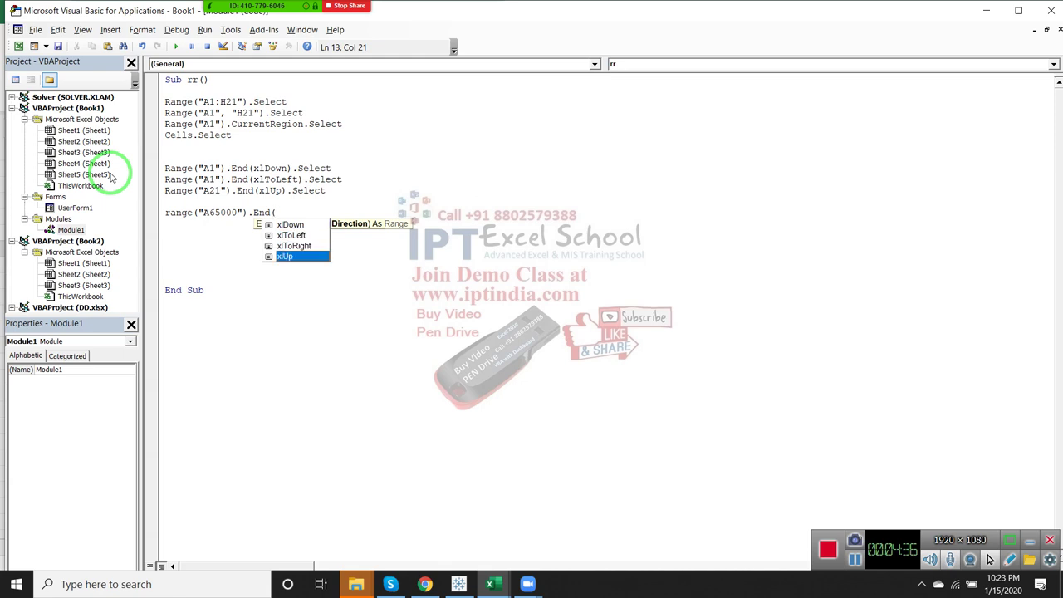
key(Tab)
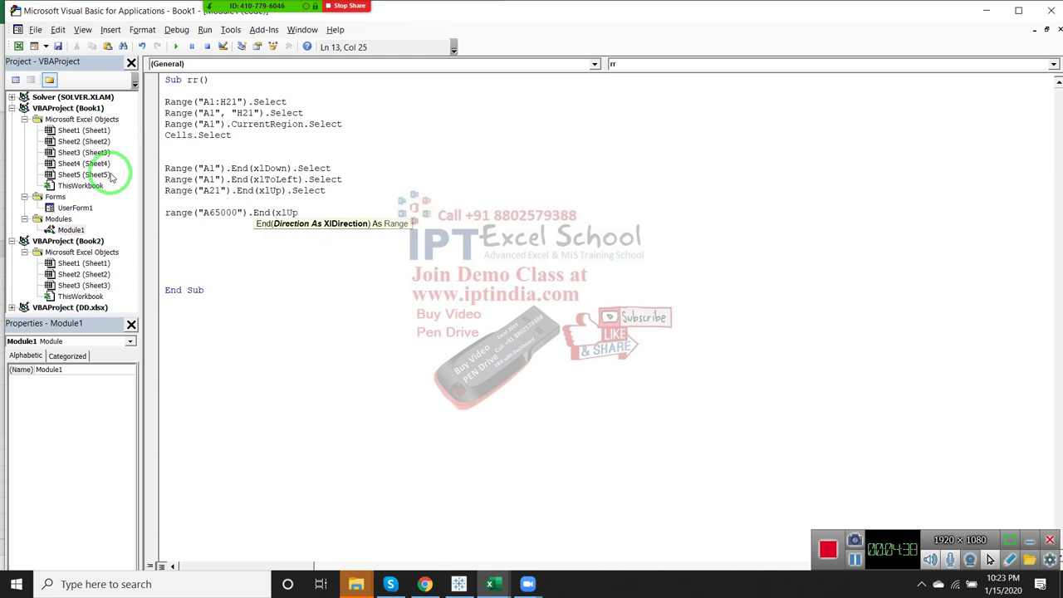
text().)
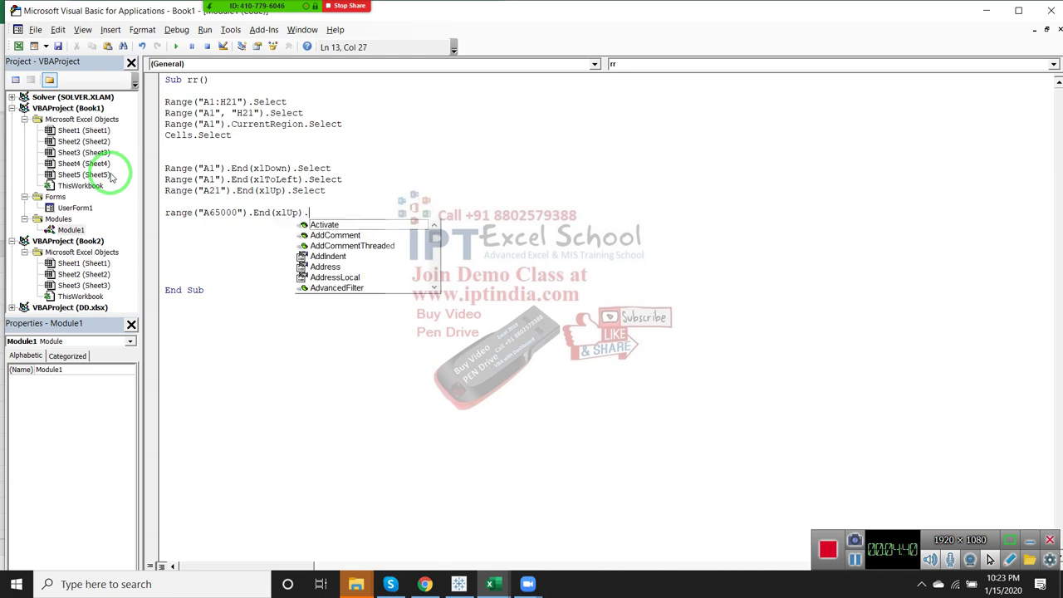
text(se)
key(Return)
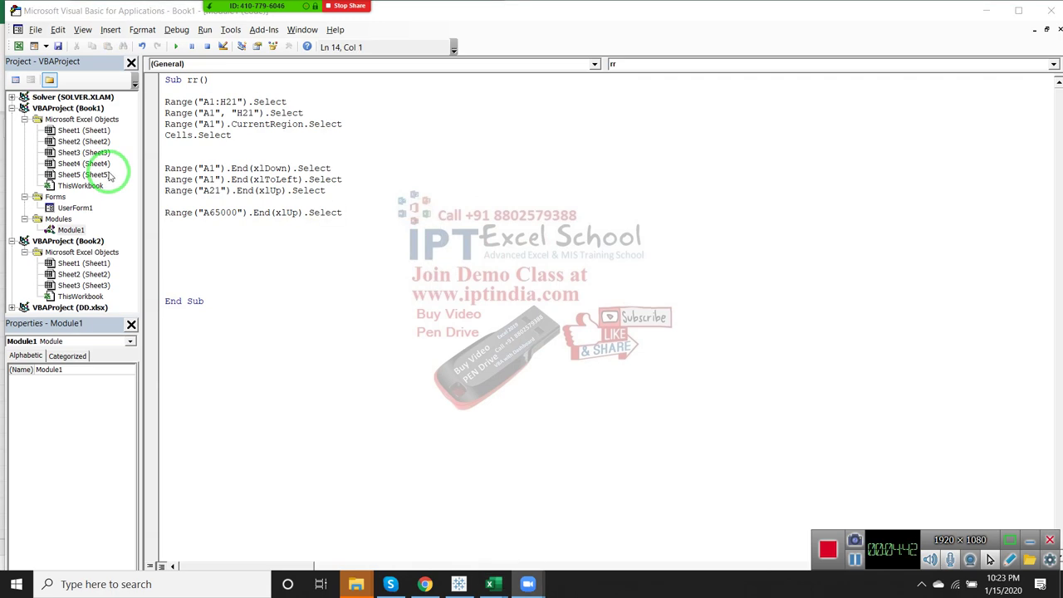
key(alt+Tab)
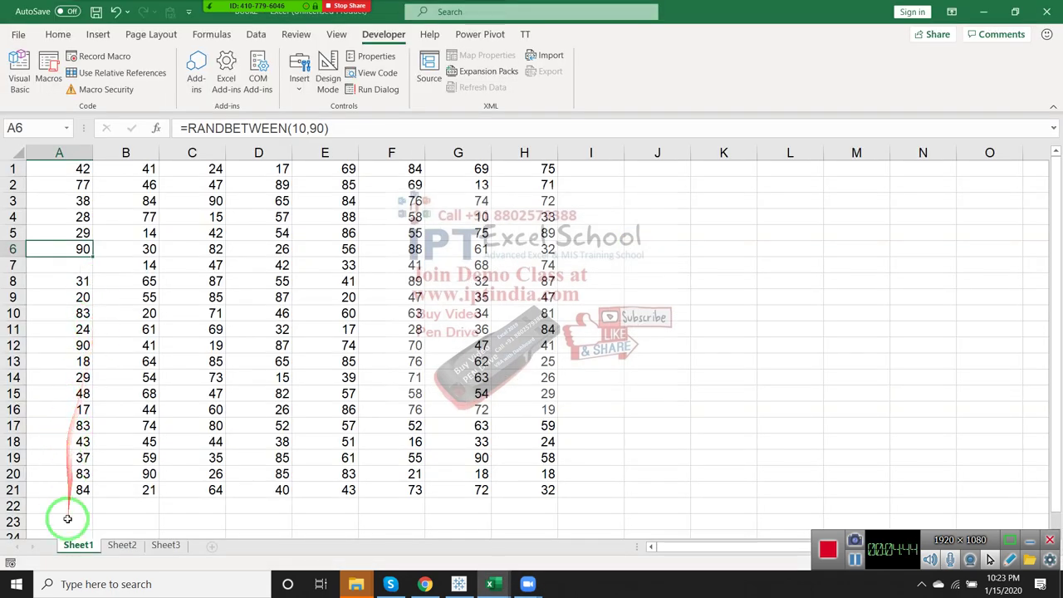
- Go to A65000 from the Name Box and jump up to A21, column A's last filled cell
scroll(66, 518, down, 4)
scroll(65, 519, down, 1)
click(34, 128)
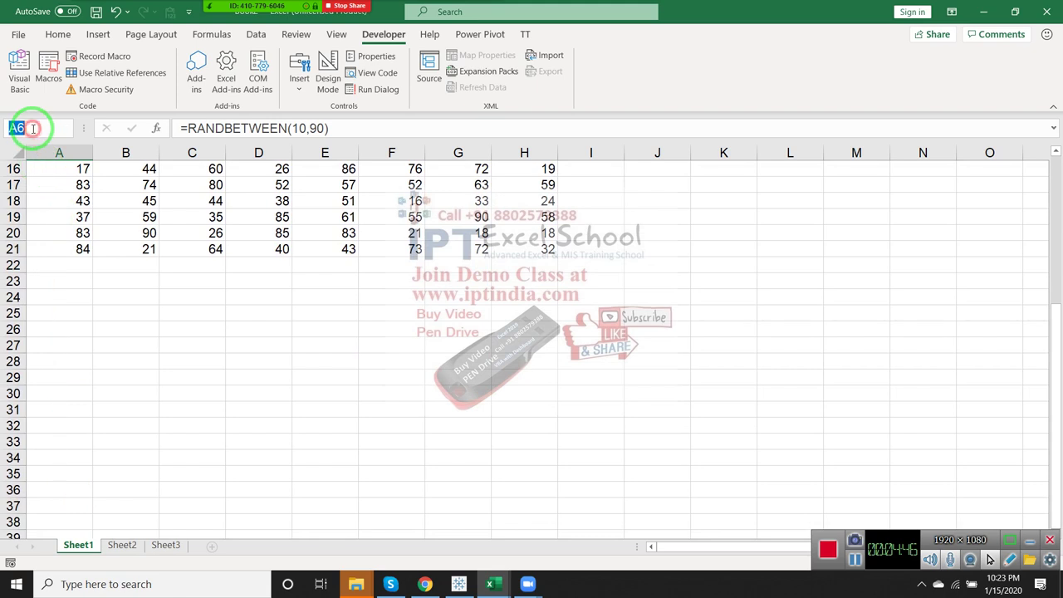
text(a6550)
text(00)
key(Escape)
text(5000)
key(Return)
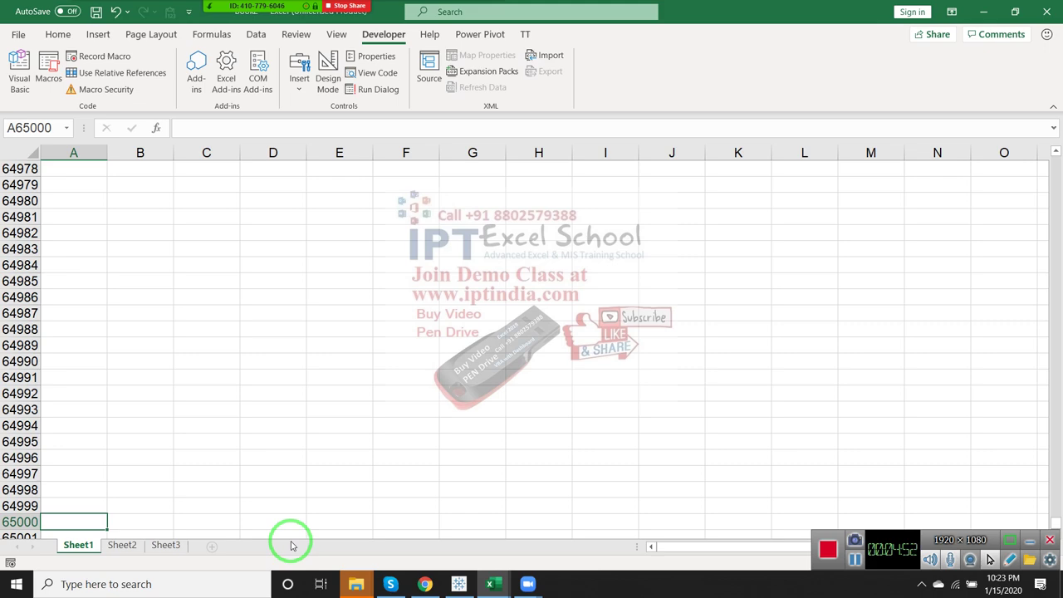
key(ctrl+Up)
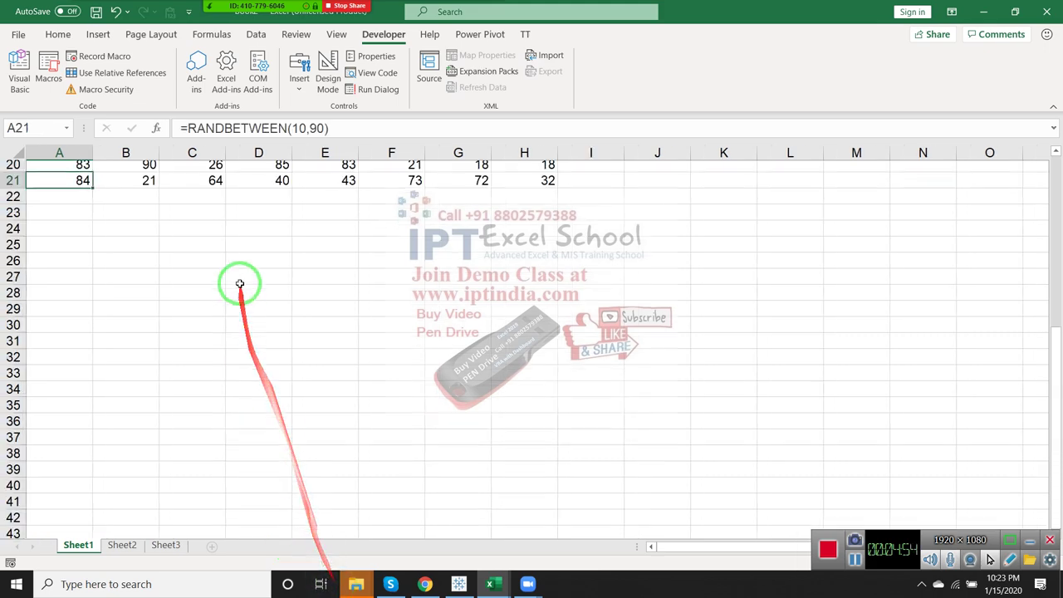
- Enter 85 into the empty cell A7
scroll(239, 285, up, 6)
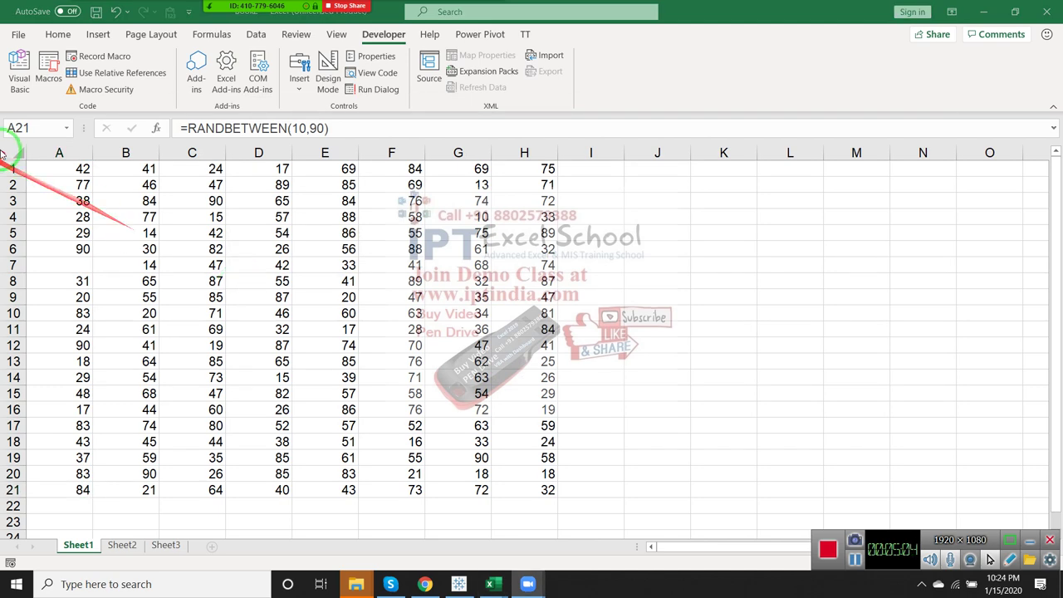
click(53, 254)
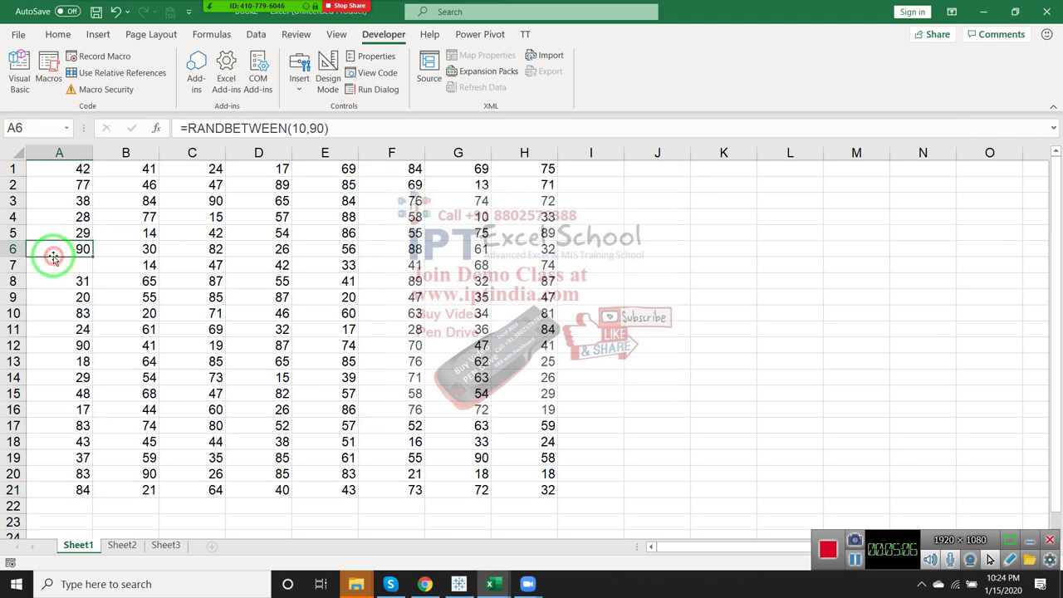
click(51, 260)
text(85)
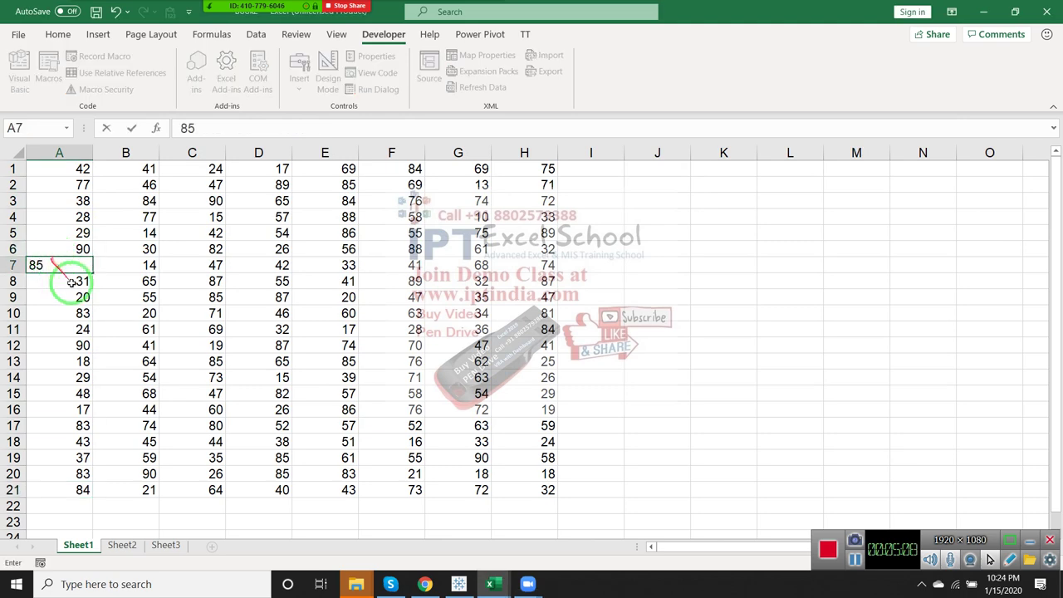
click(126, 314)
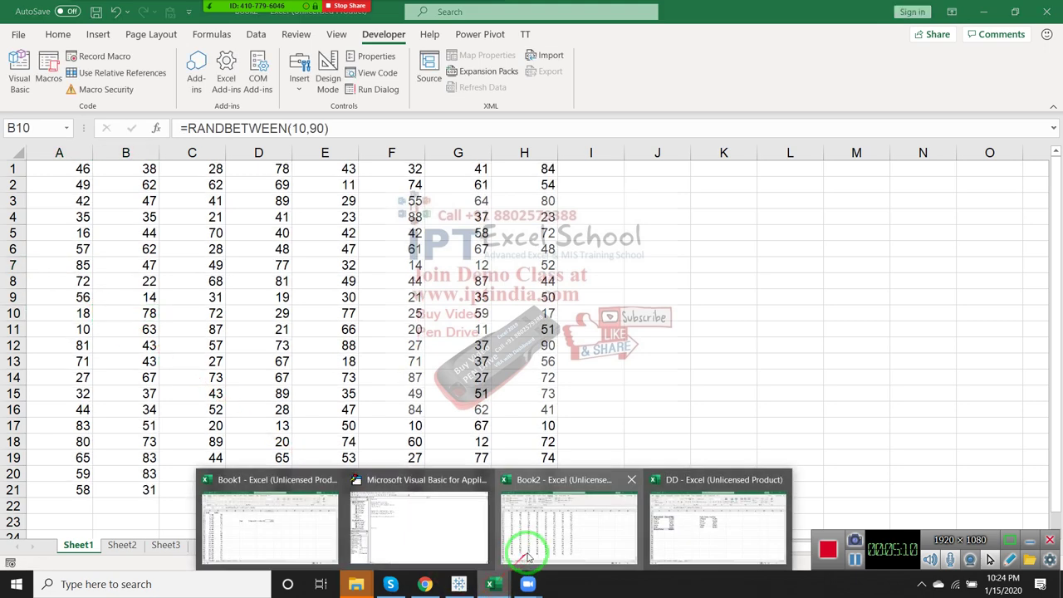
- Glance at the Visual Basic editor, then return to Book2's random-number sheet
click(658, 544)
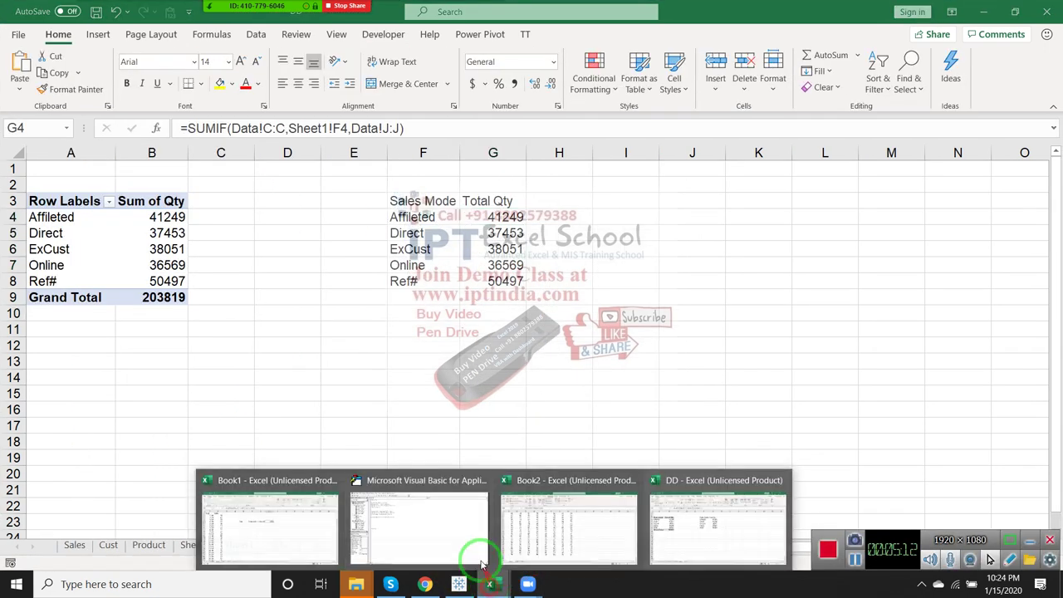
click(410, 531)
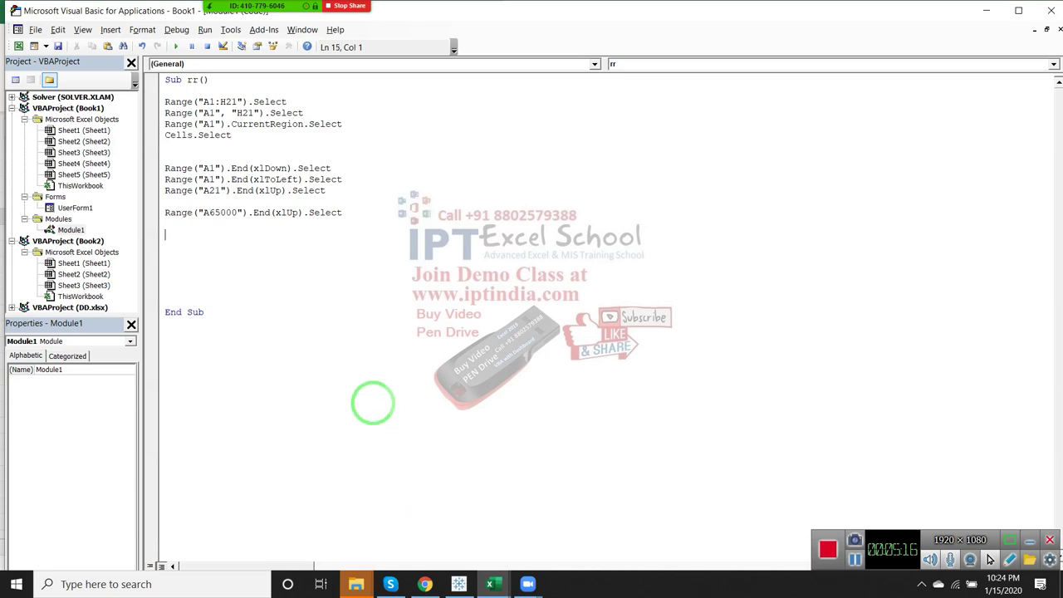
key(alt+F11)
key(alt+Tab)
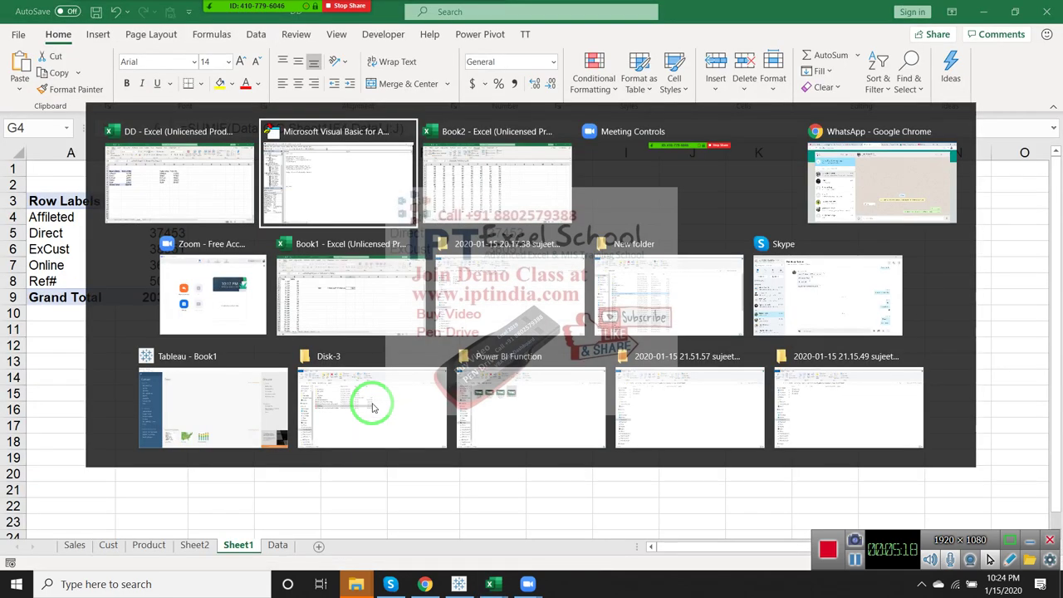
key(alt+Tab)
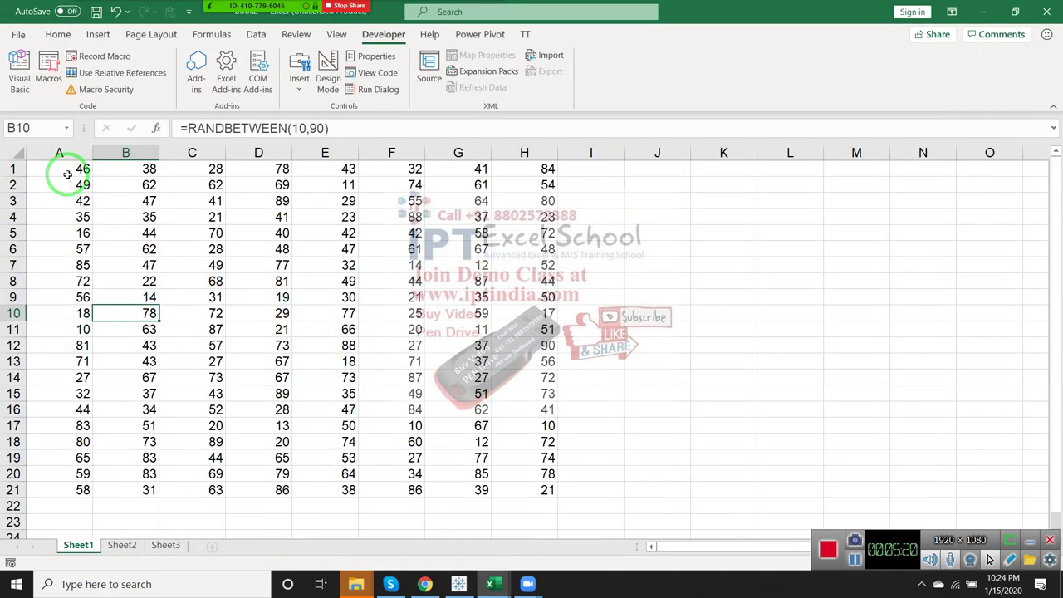
- Select the data block A1:H21 from A1 with Ctrl+Shift+Right and Ctrl+Shift+Down
click(66, 171)
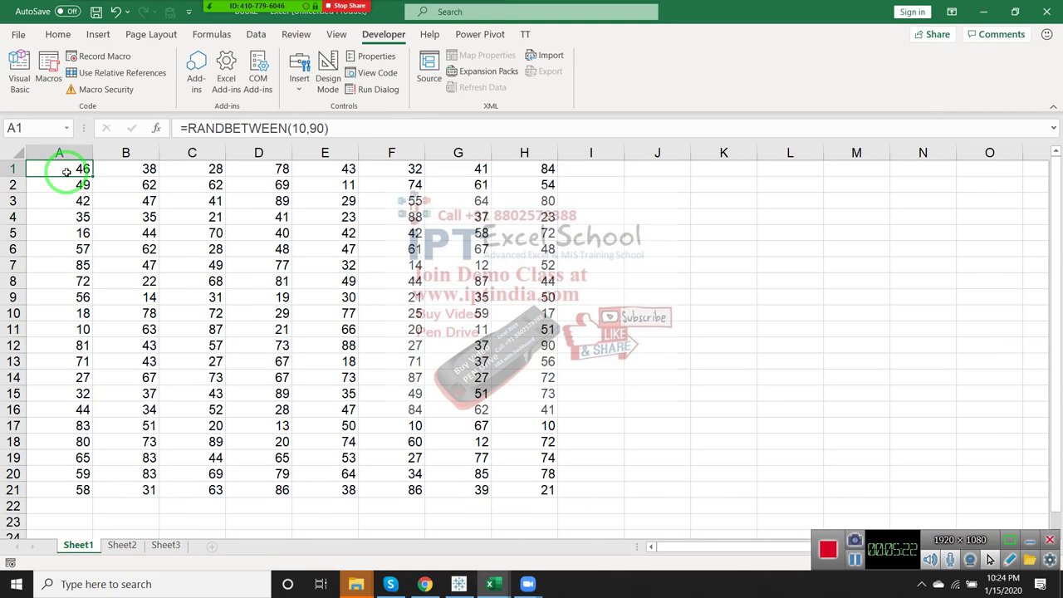
key(ctrl+shift+Right)
key(ctrl+shift+Down)
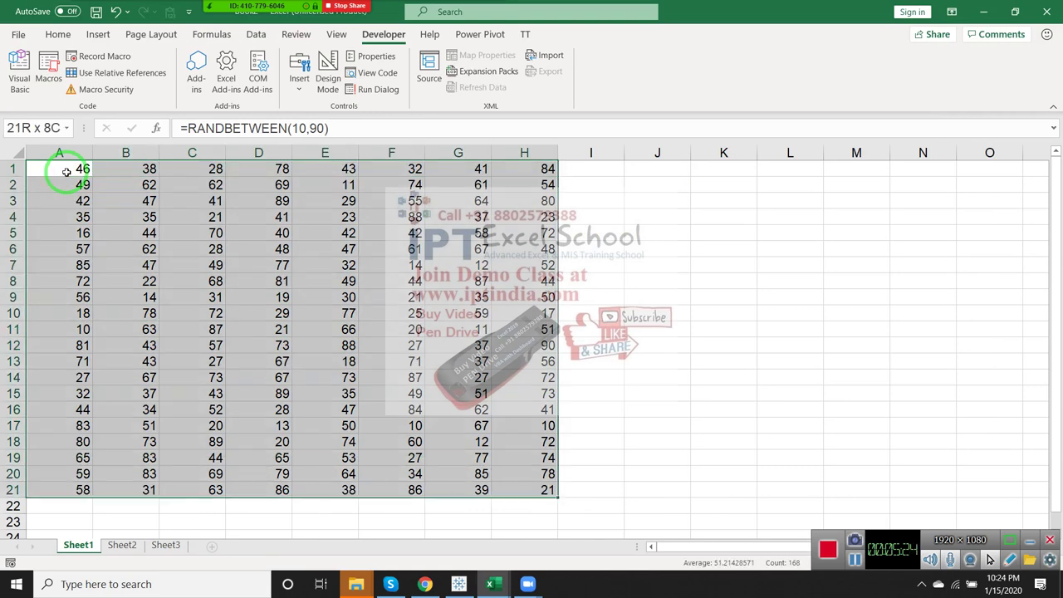
click(490, 584)
- Type Range("A1", Range("A1").End(xlToRight)).Select on line 15, picking End and xlToRight from IntelliSense
click(428, 524)
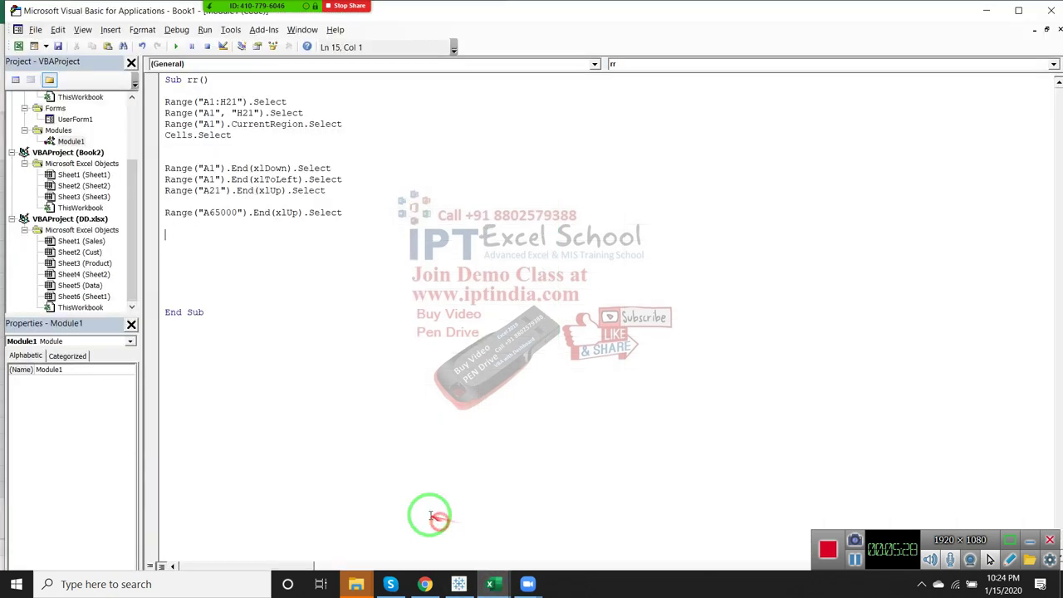
text(range)
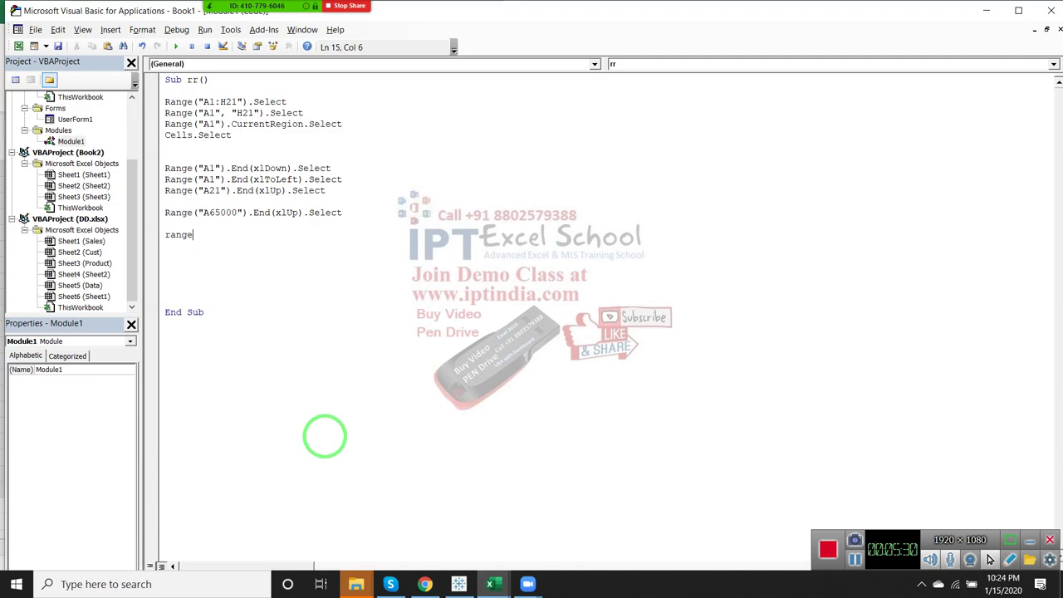
text(("A)
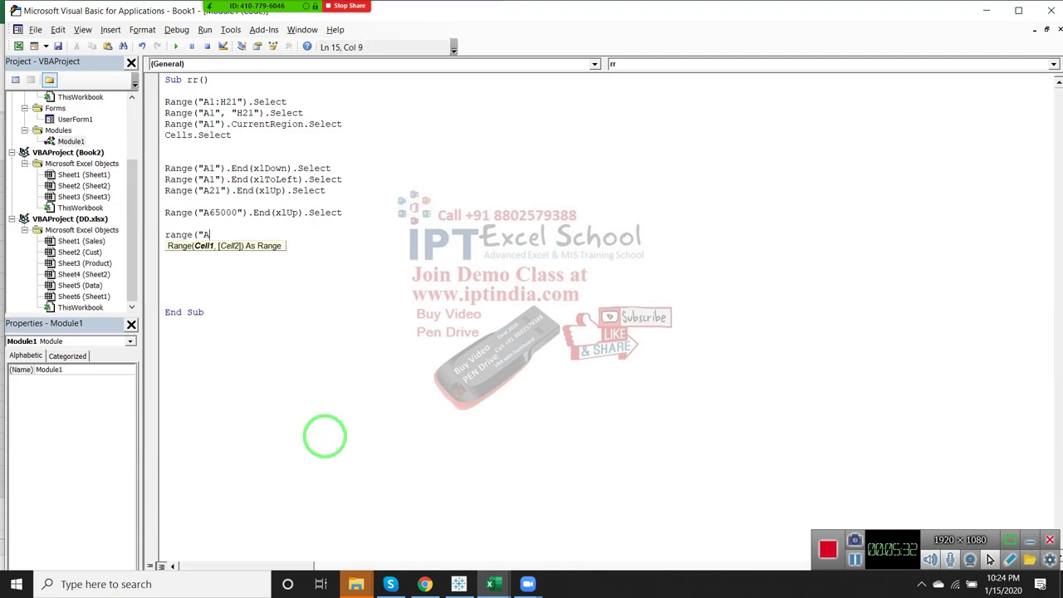
text(1")
text(,range)
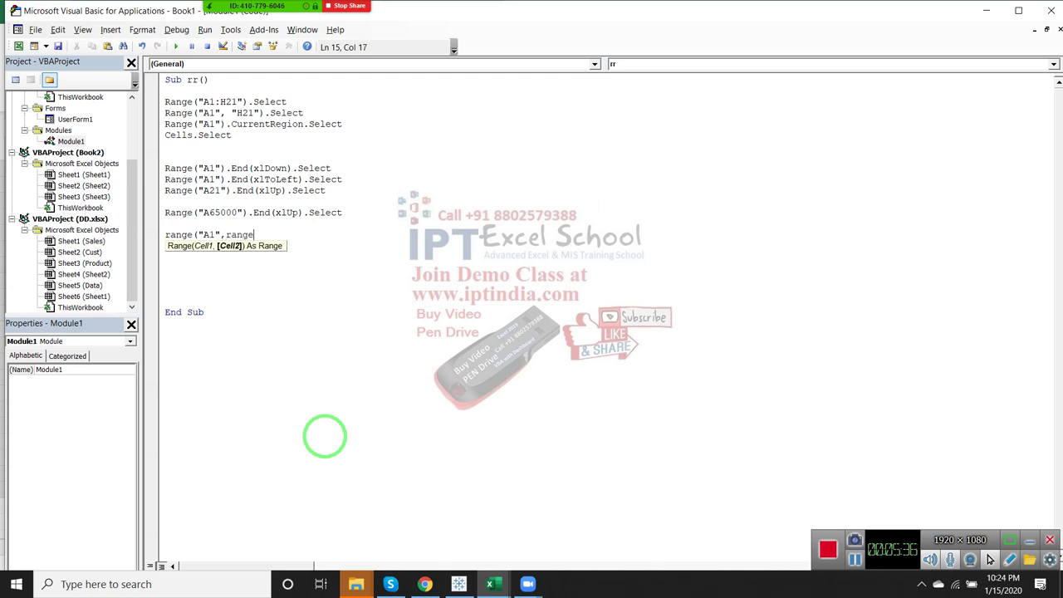
text(()
text(A1)
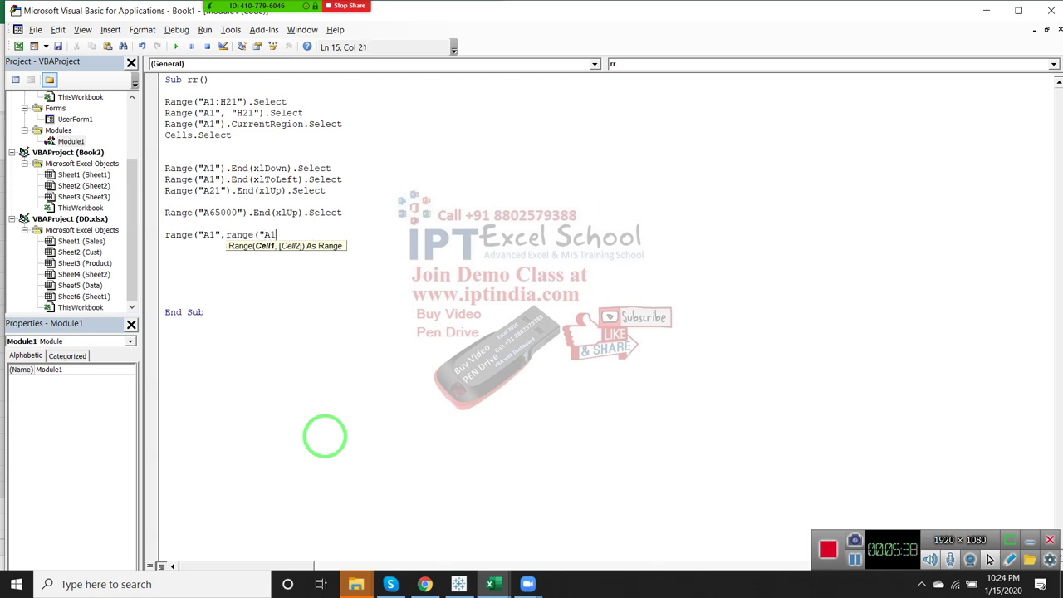
text().en)
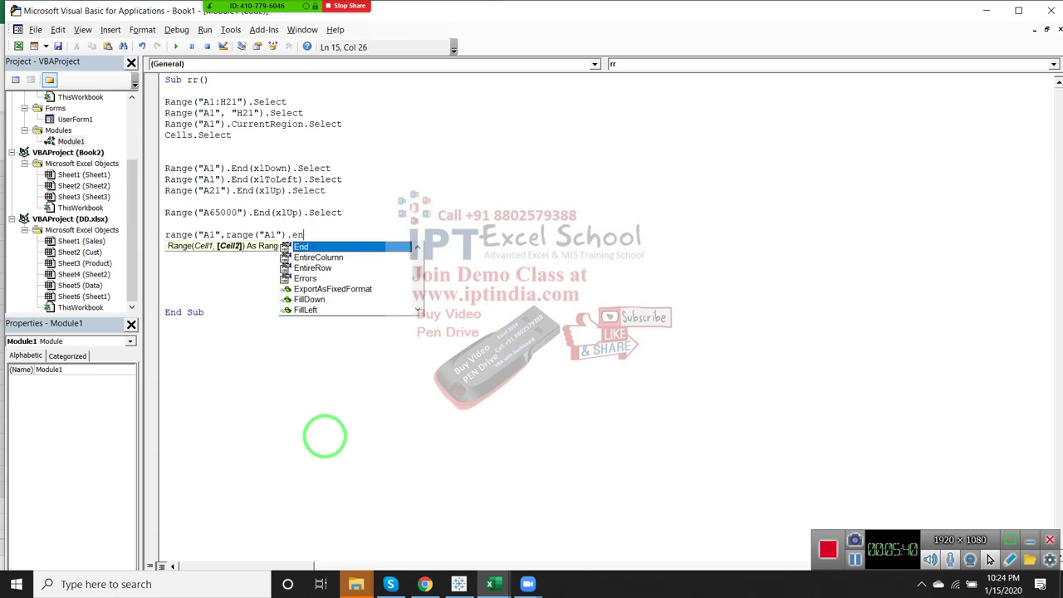
key(Tab)
text(()
key(Down)
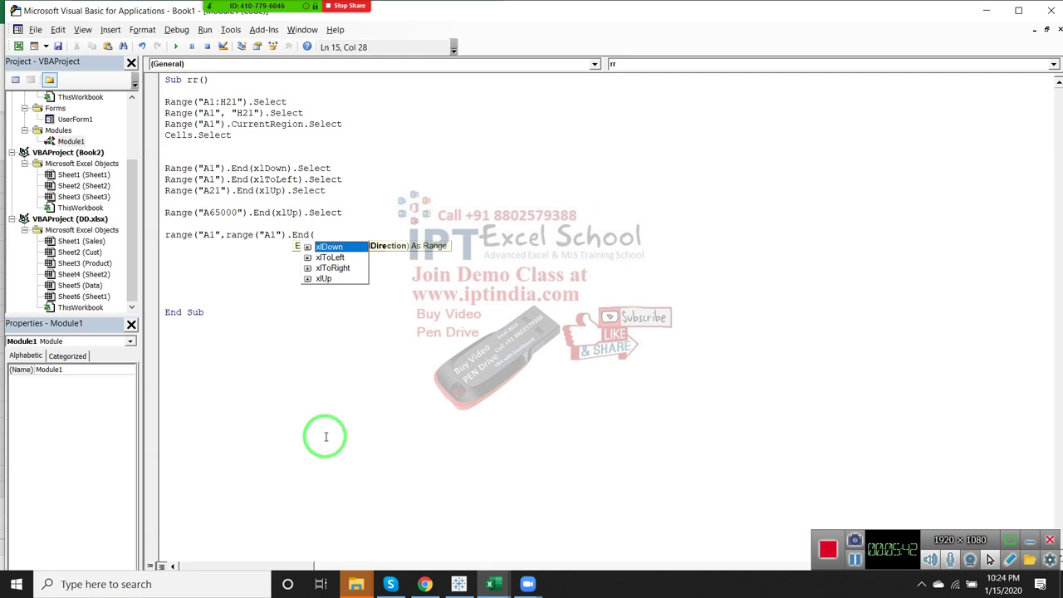
key(Down)
key(Down)
key(Tab)
text()))
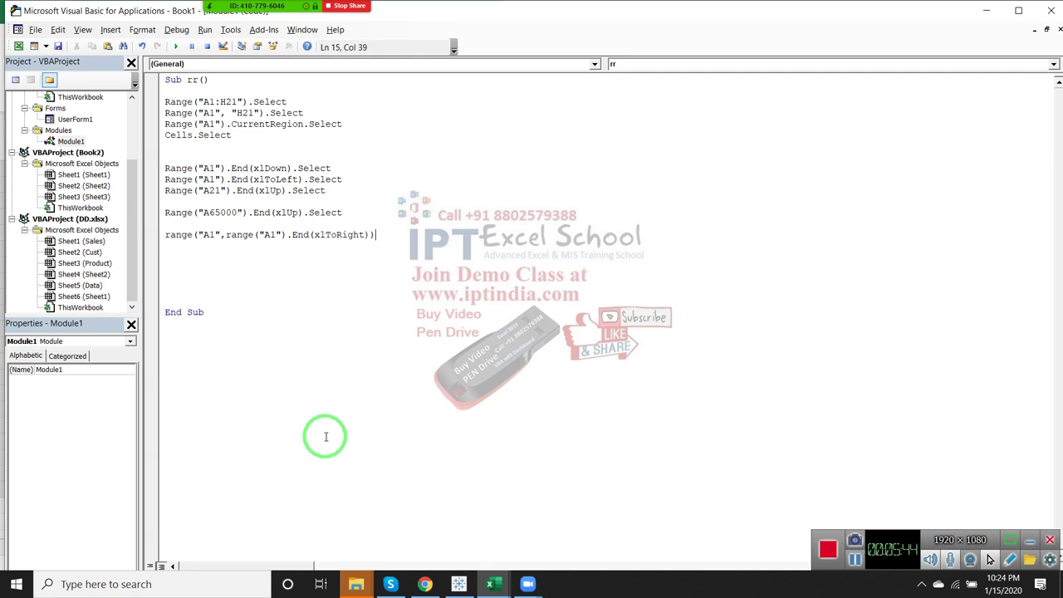
text(.sel)
key(Return)
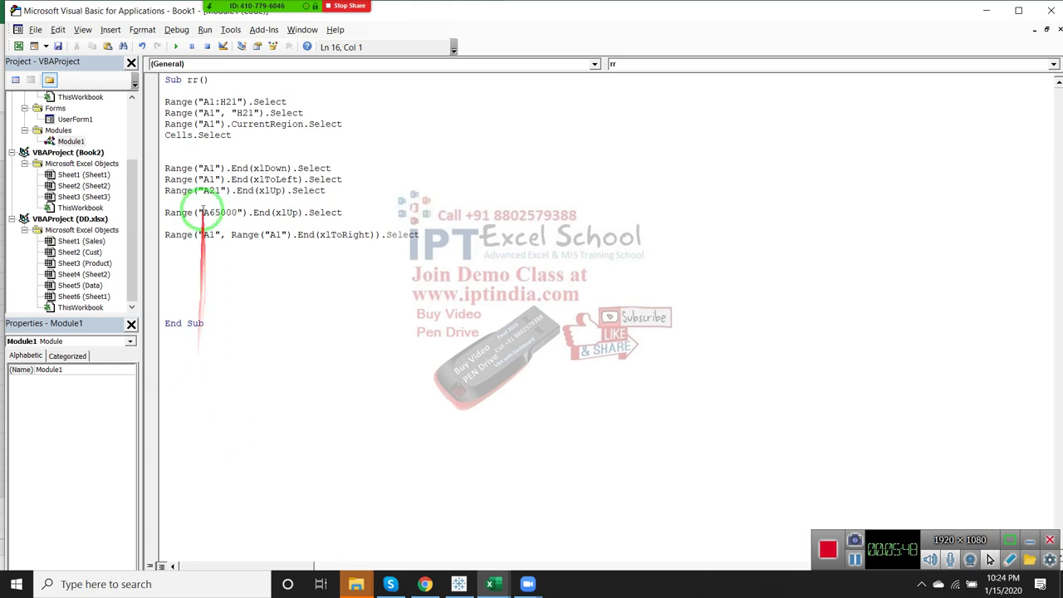
- Set a breakpoint on the Range("A1", "H21").Select line and highlight the arguments on both lines
click(150, 112)
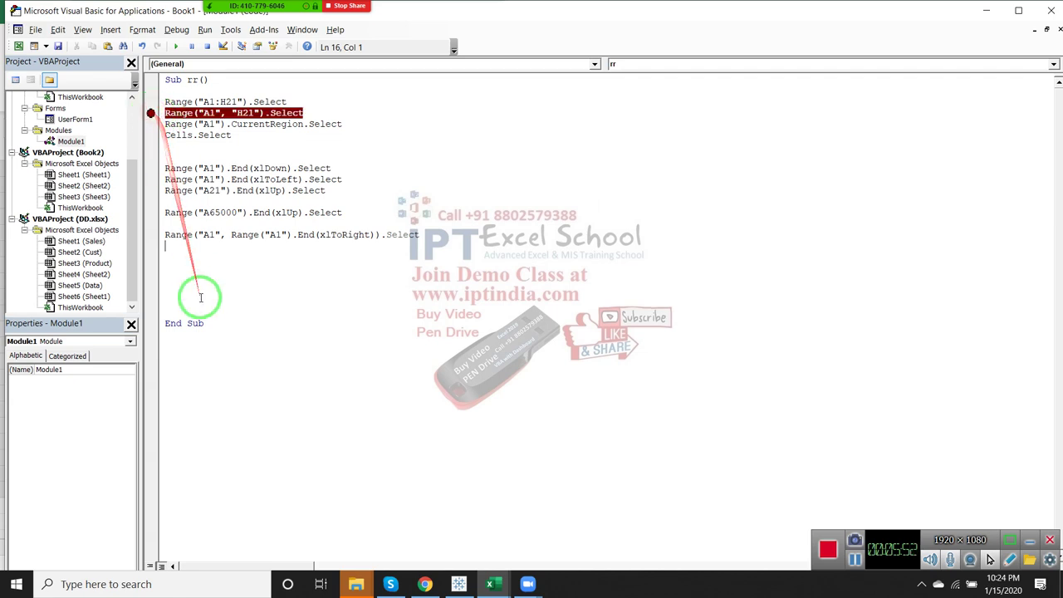
double_click(208, 113)
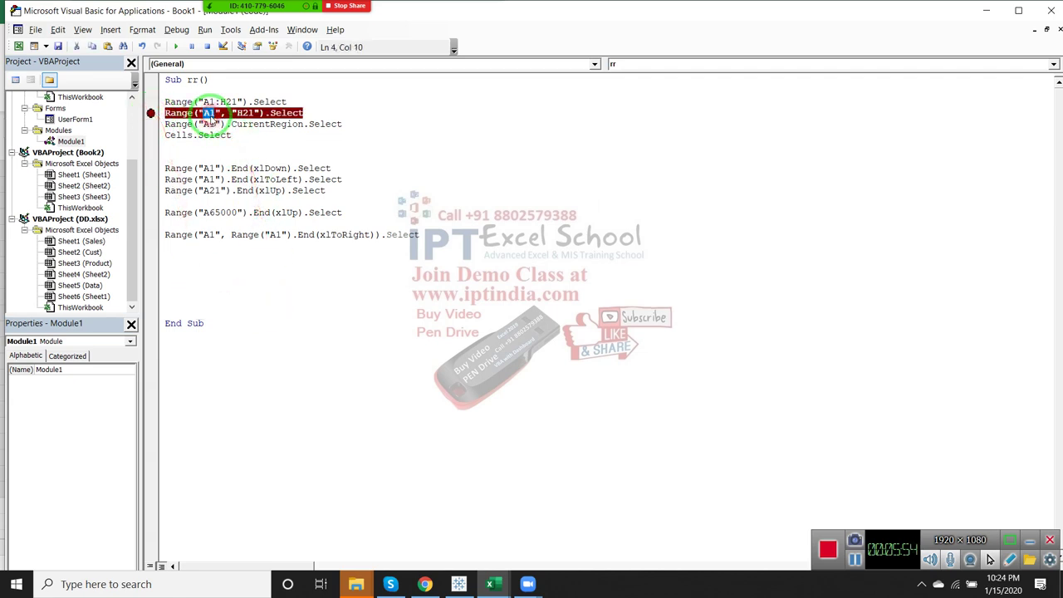
double_click(245, 112)
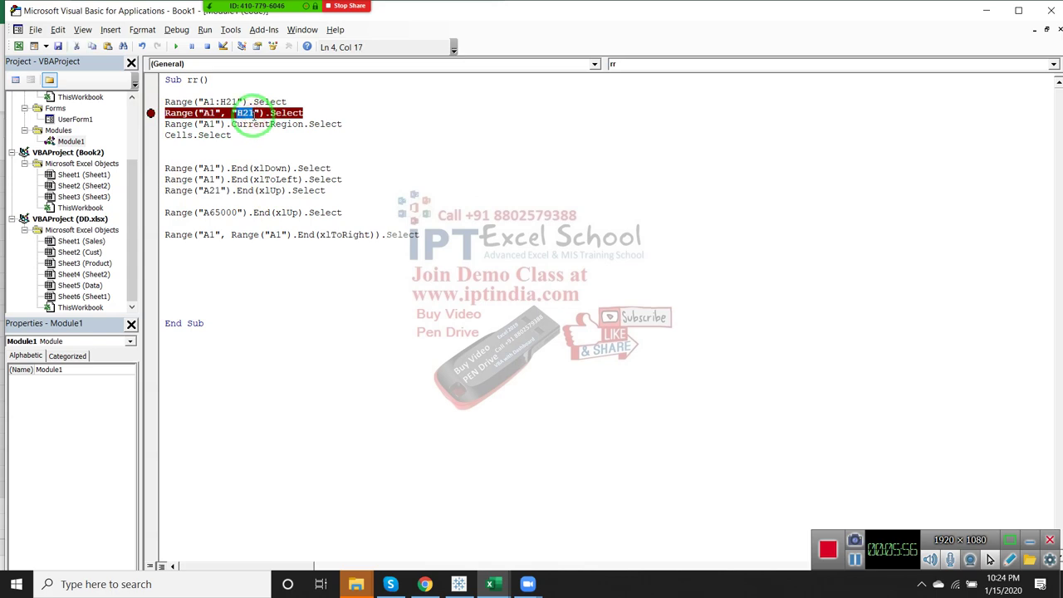
click(208, 234)
double_click(208, 234)
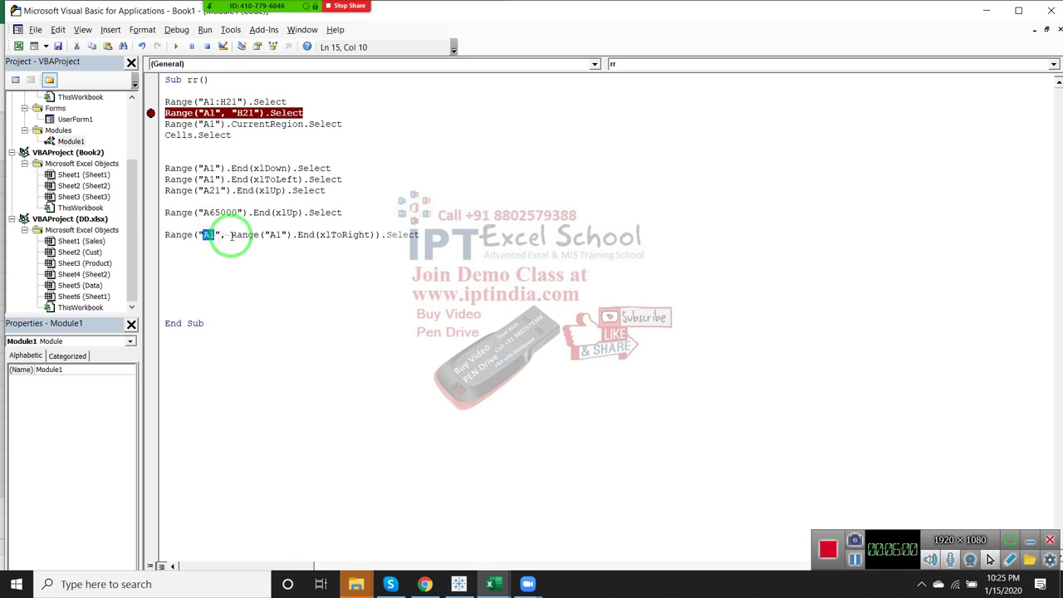
click(231, 235)
drag(231, 235, 376, 233)
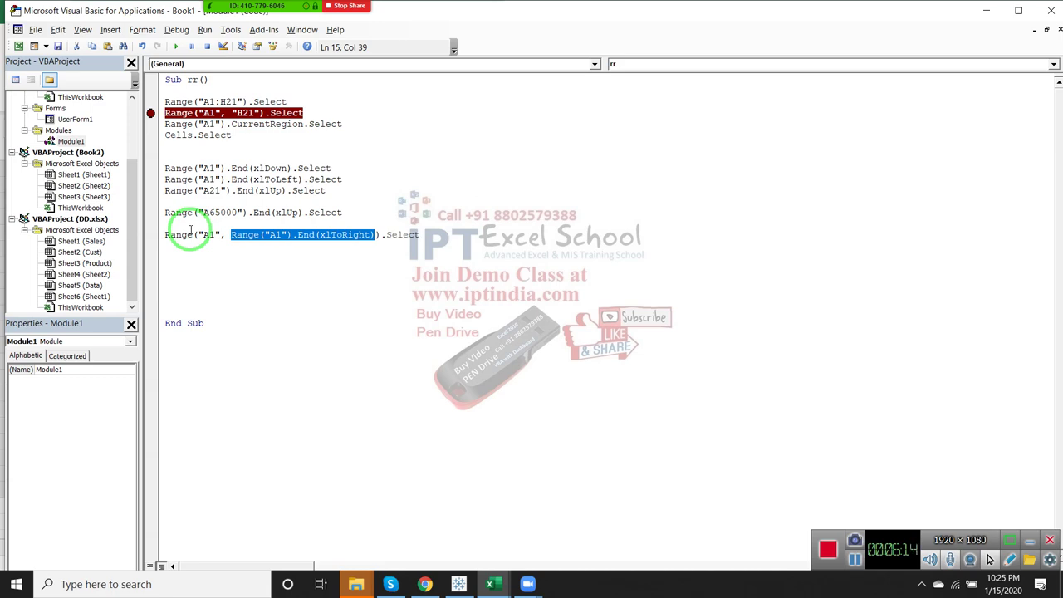
- In the worksheet, toggle between the A1:H1 row selection and the full A1:H21 selection
key(alt+F11)
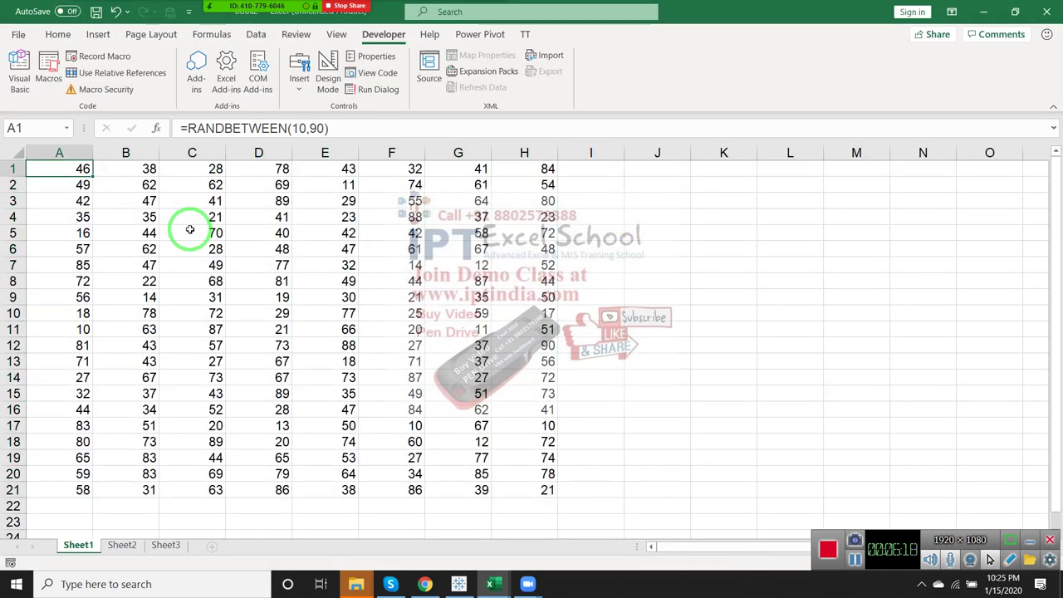
key(ctrl+shift+Right)
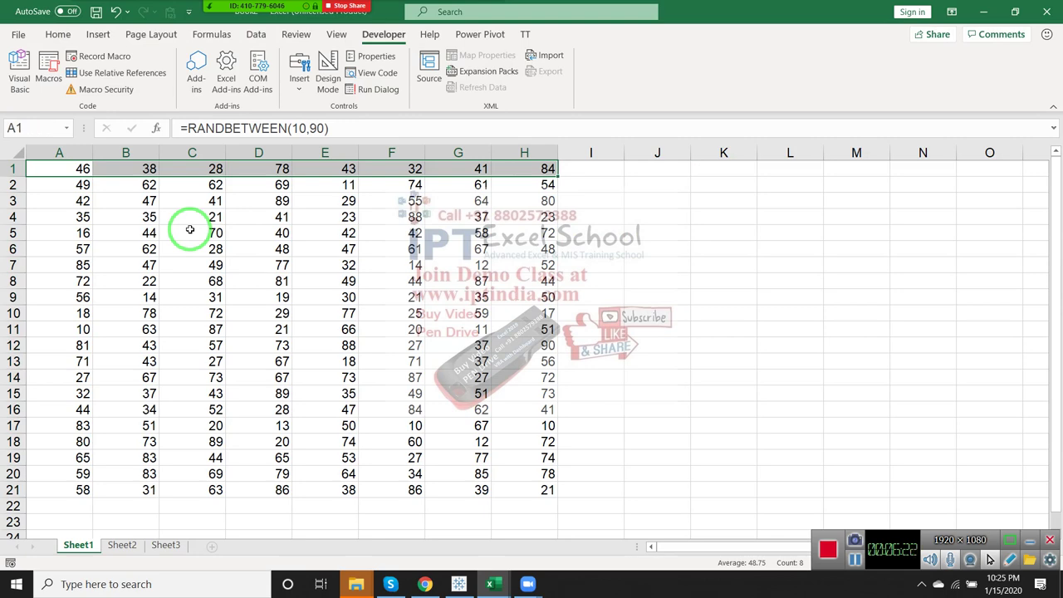
key(ctrl+shift+Down)
key(ctrl+shift+Up)
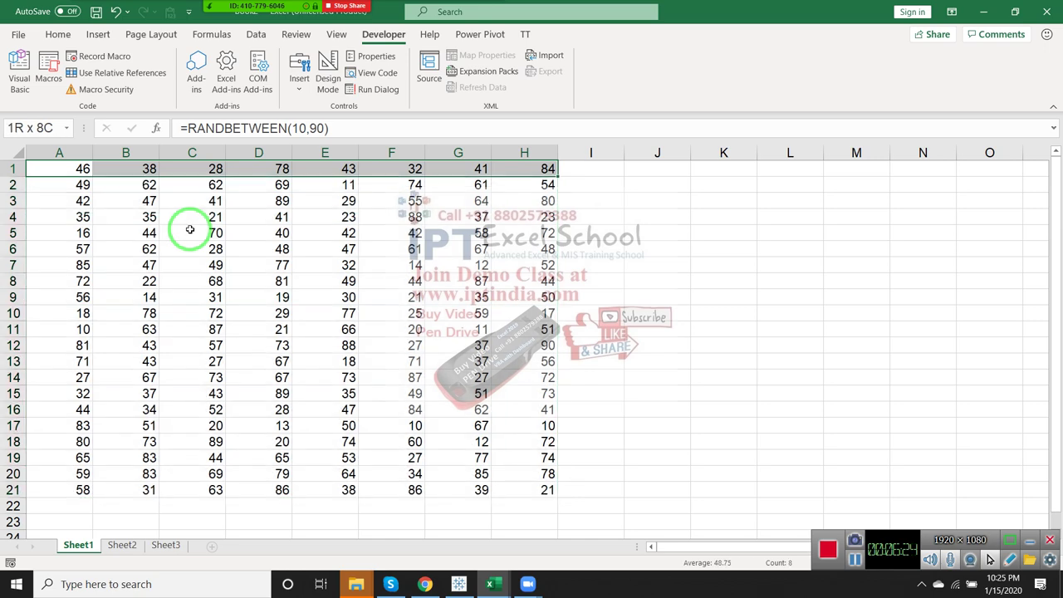
key(ctrl+shift+Down)
key(ctrl+shift+Up)
- Add Range(Selection, Selection.End(xlDown)).Select as line 16 and highlight its Selection keyword
key(alt+F11)
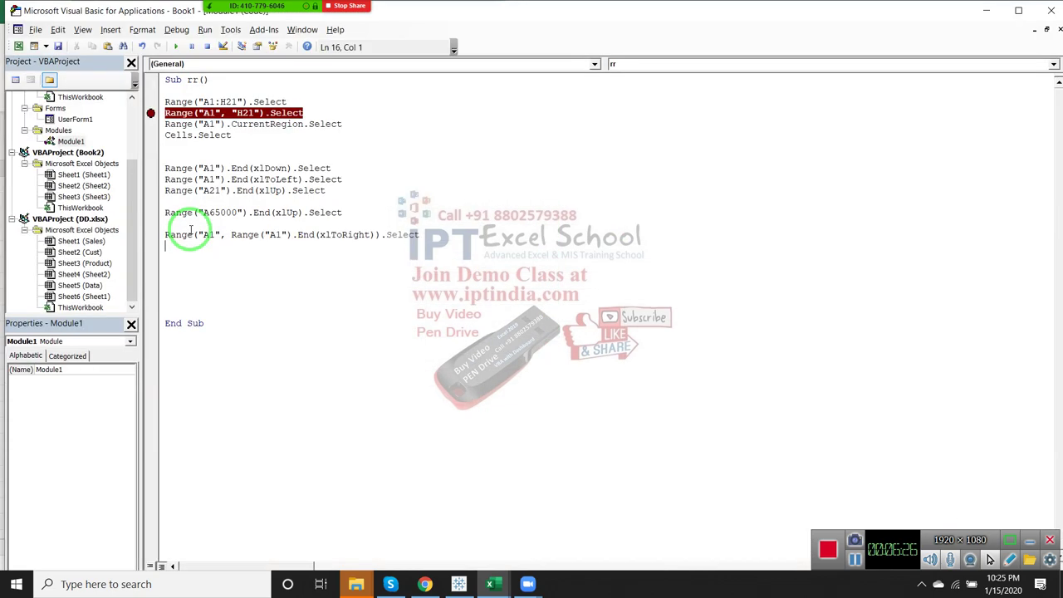
text(ran)
text(ge()
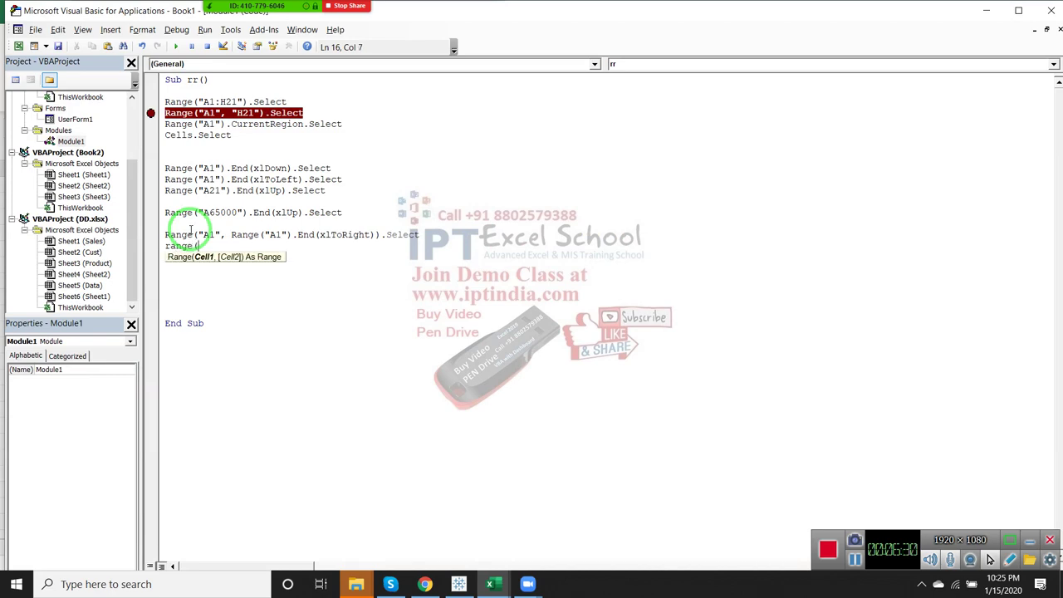
text(selectio)
text(n,s)
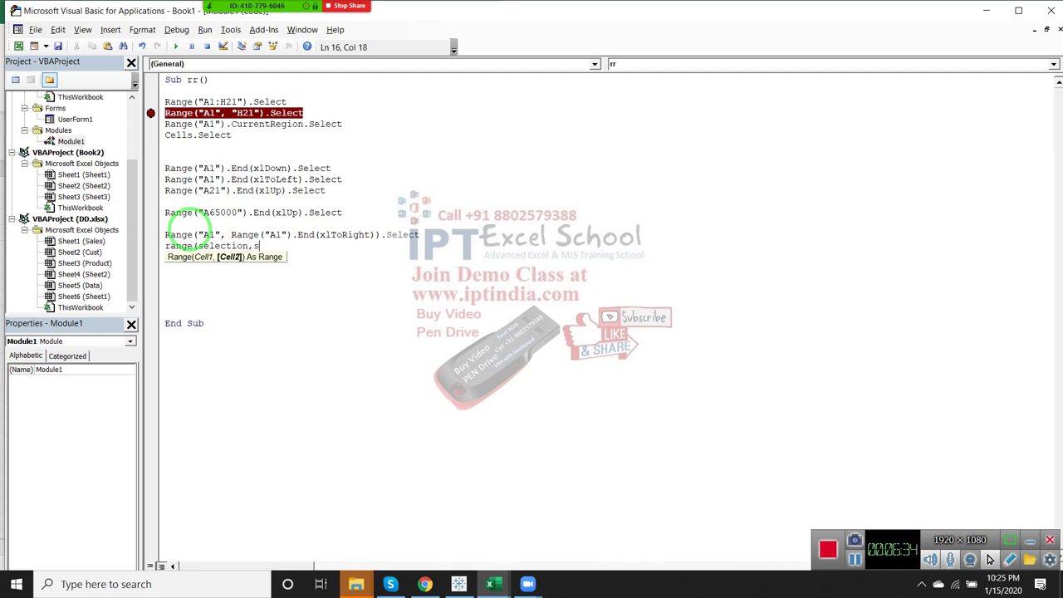
text(election)
text(.end(xl)
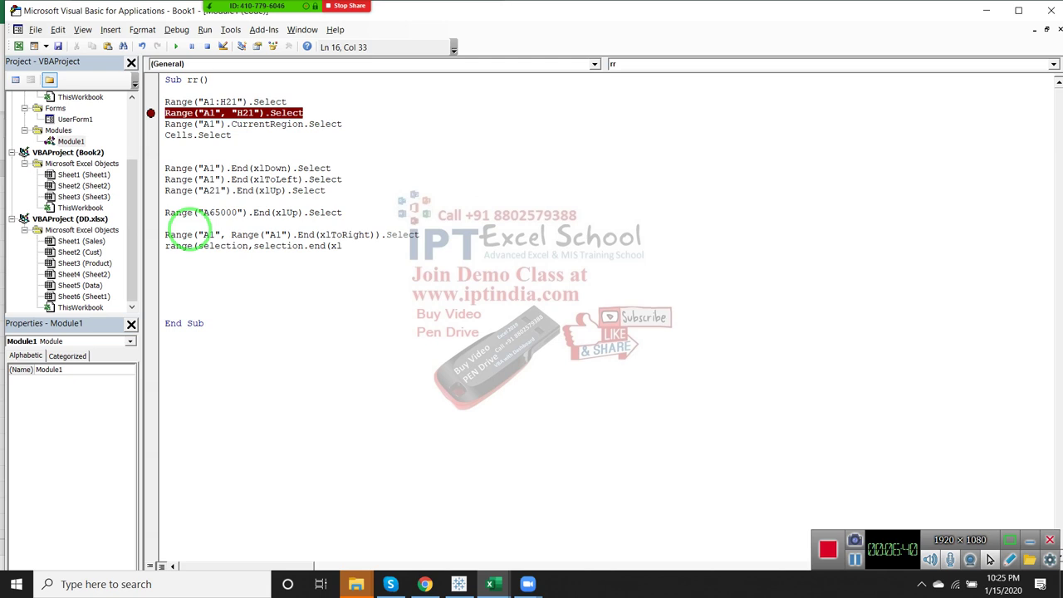
text(down)
text()))
text(.select)
key(Return)
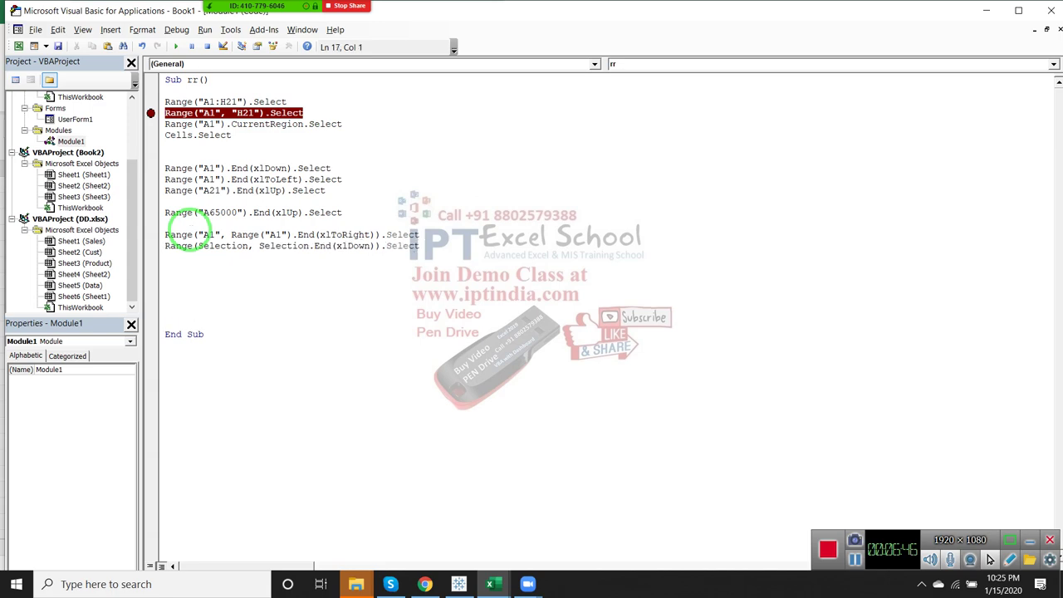
click(207, 248)
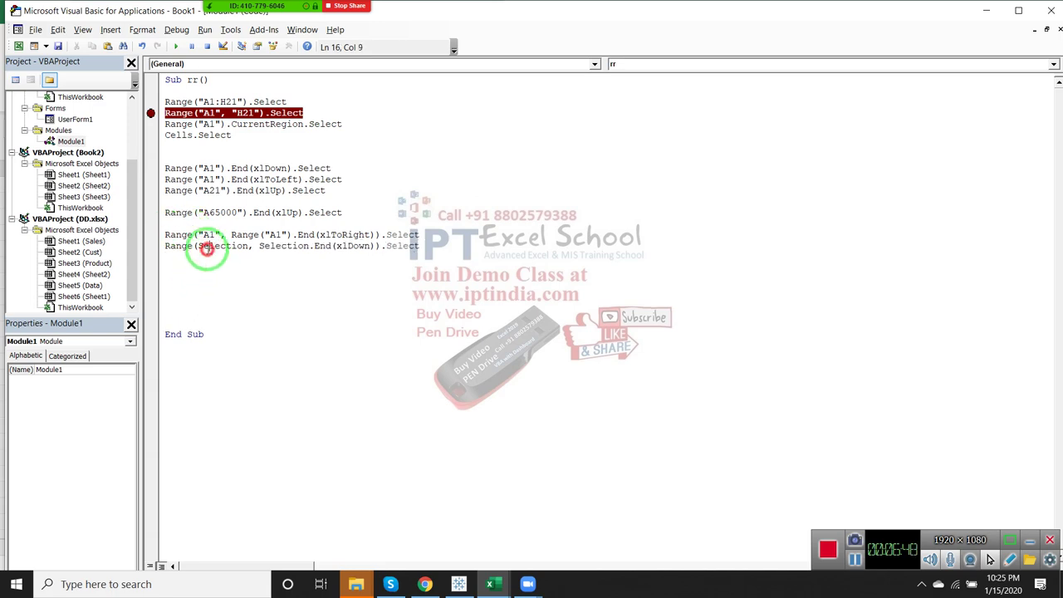
double_click(207, 248)
key(alt+F11)
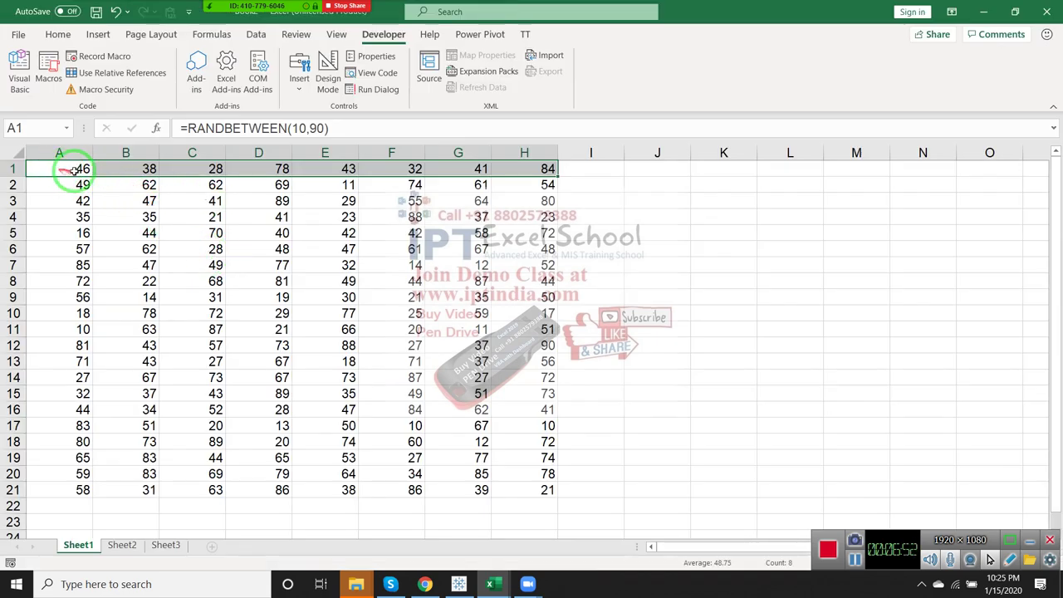
- Toggle the selection between A1:H1 and A1:H21, then return to the VBA editor
key(ctrl+shift+Down)
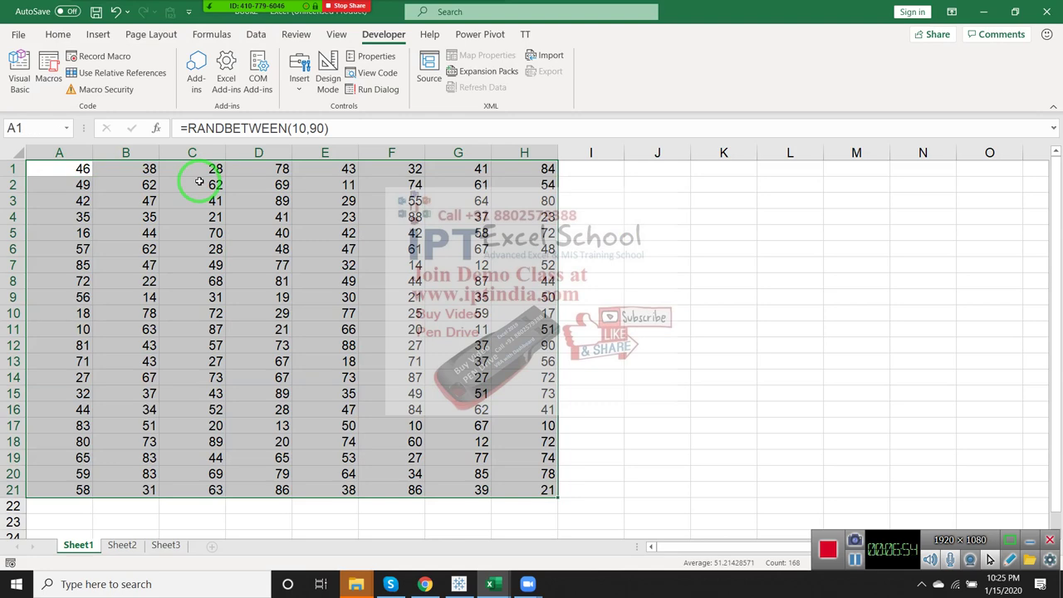
key(ctrl+shift+Up)
key(ctrl+shift+Down)
key(ctrl+shift+Up)
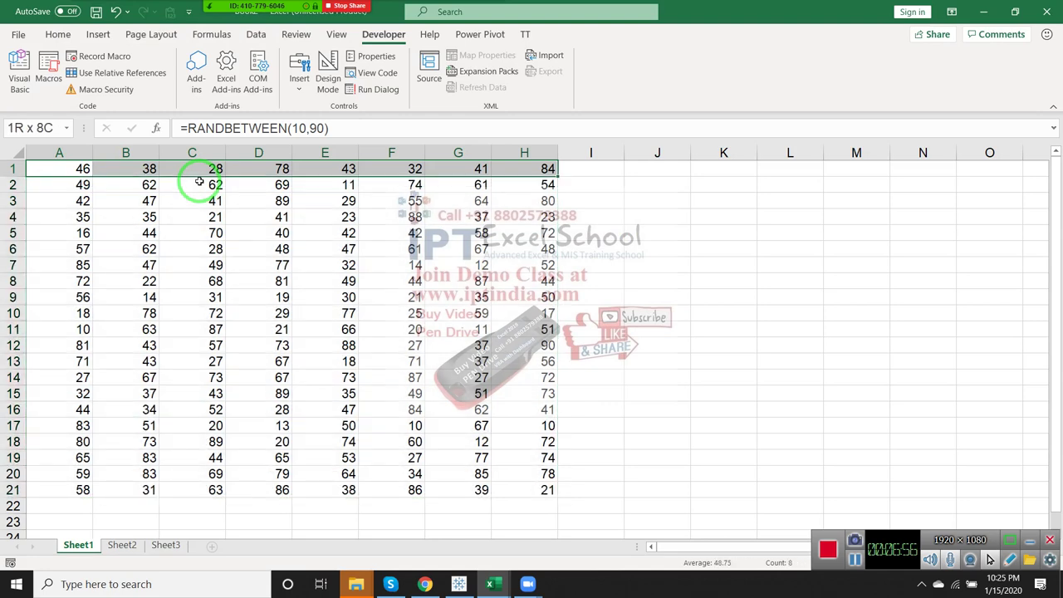
key(alt+F11)
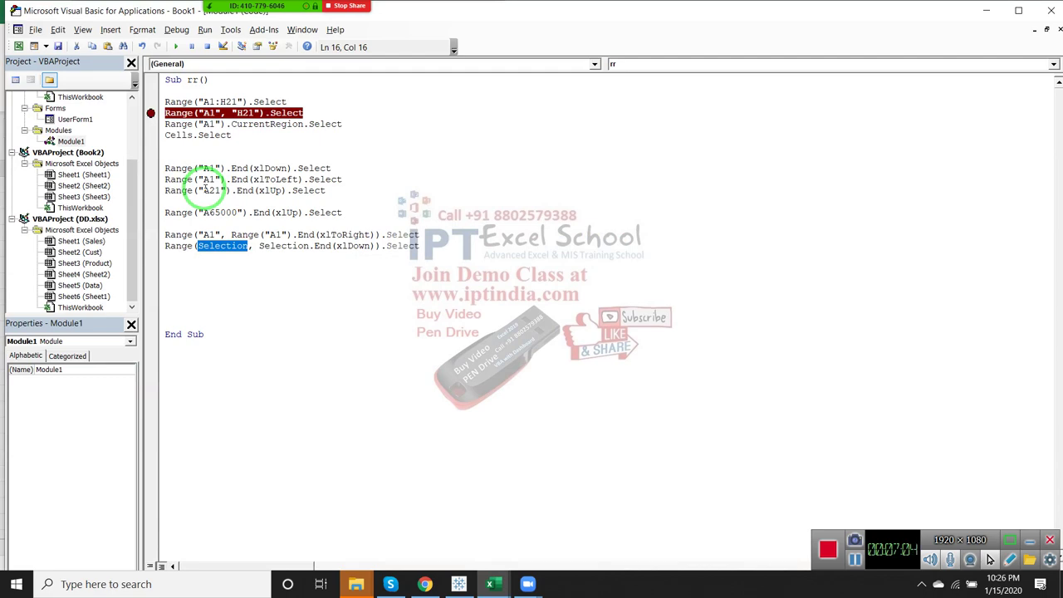
- Clear the contents of cells C1 and A6 in the random-number block
click(197, 254)
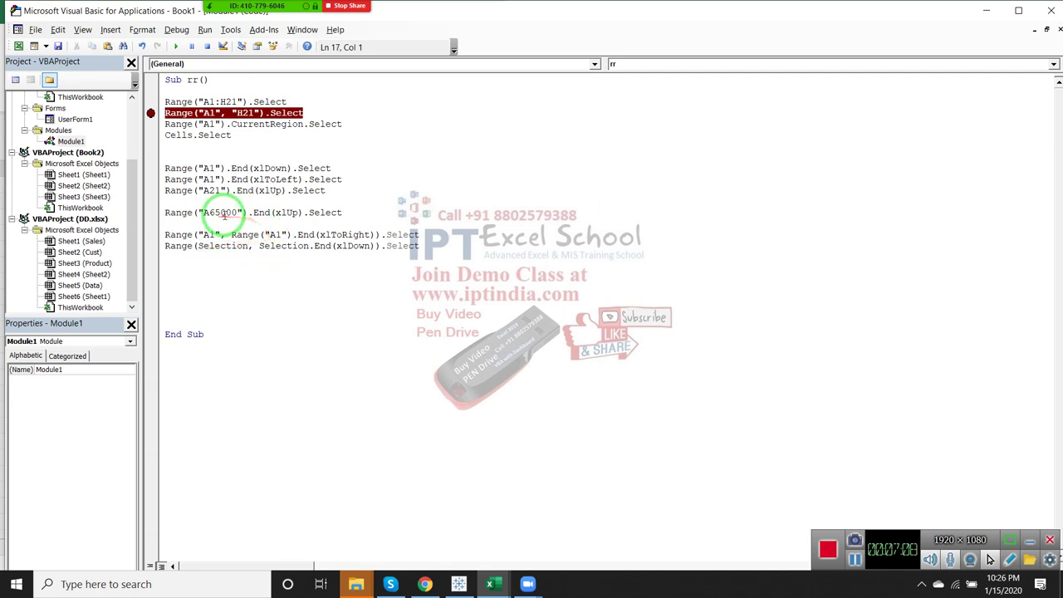
key(alt+F11)
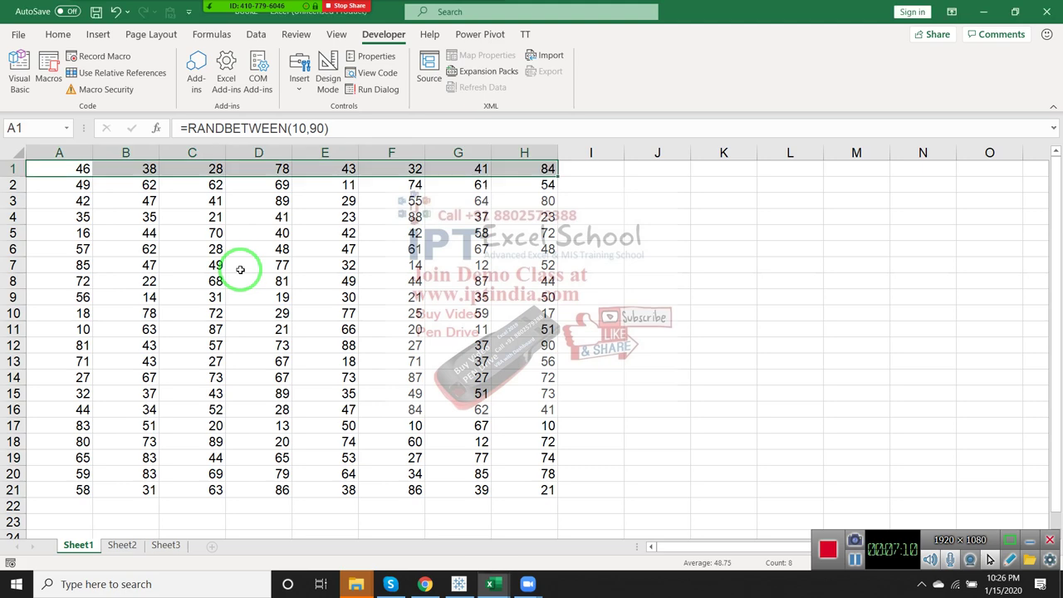
click(177, 168)
key(Delete)
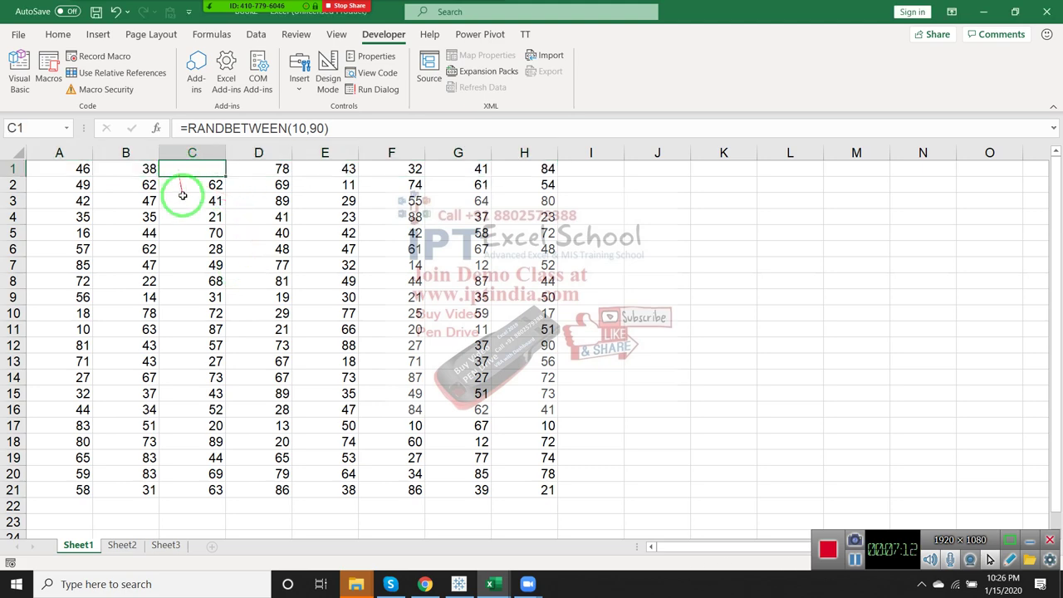
click(82, 248)
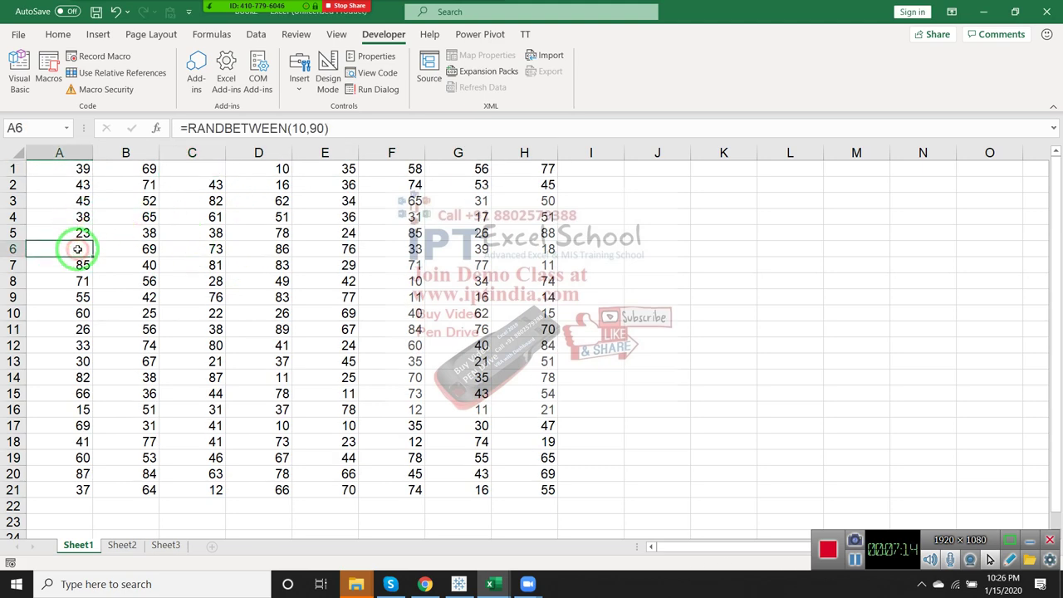
key(Delete)
- From A1, try arrow and Shift+Arrow selections, then return to the VBA editor
click(70, 168)
key(Right)
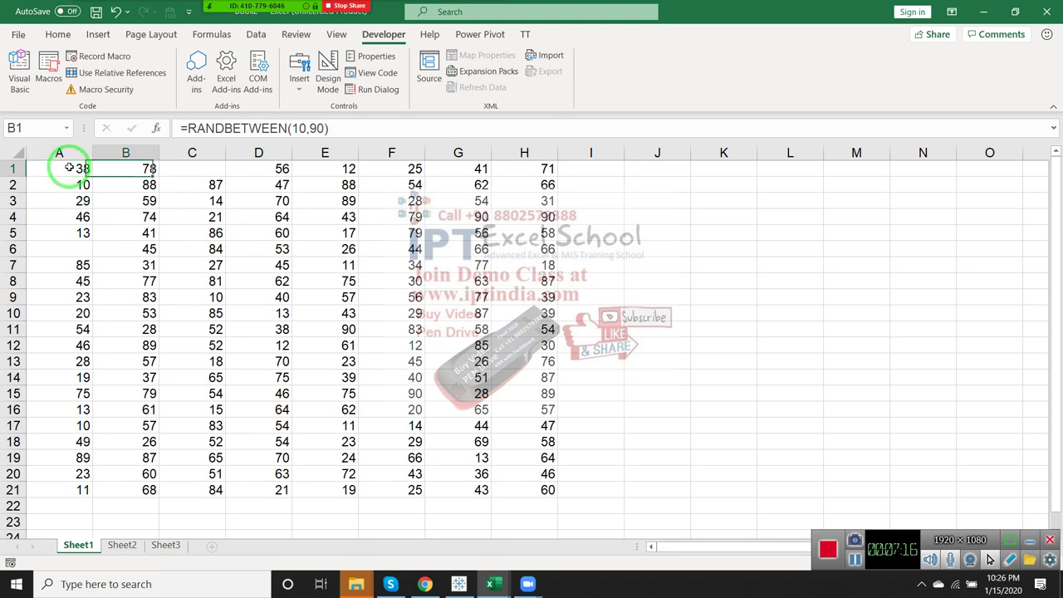
click(70, 168)
key(shift+Right)
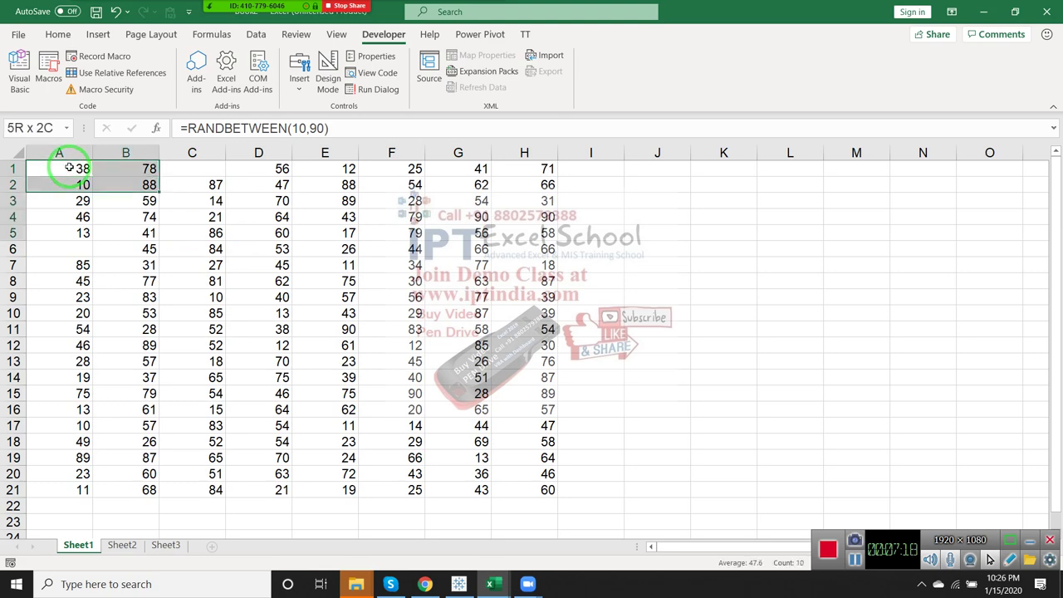
key(shift+Down)
key(shift+Down)
key(shift+Down)
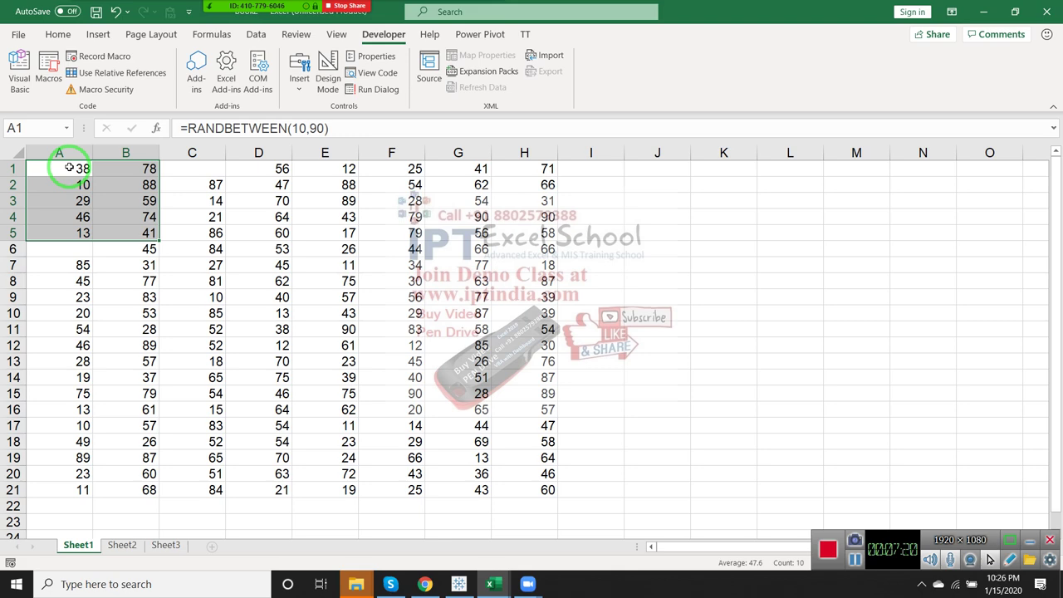
click(69, 168)
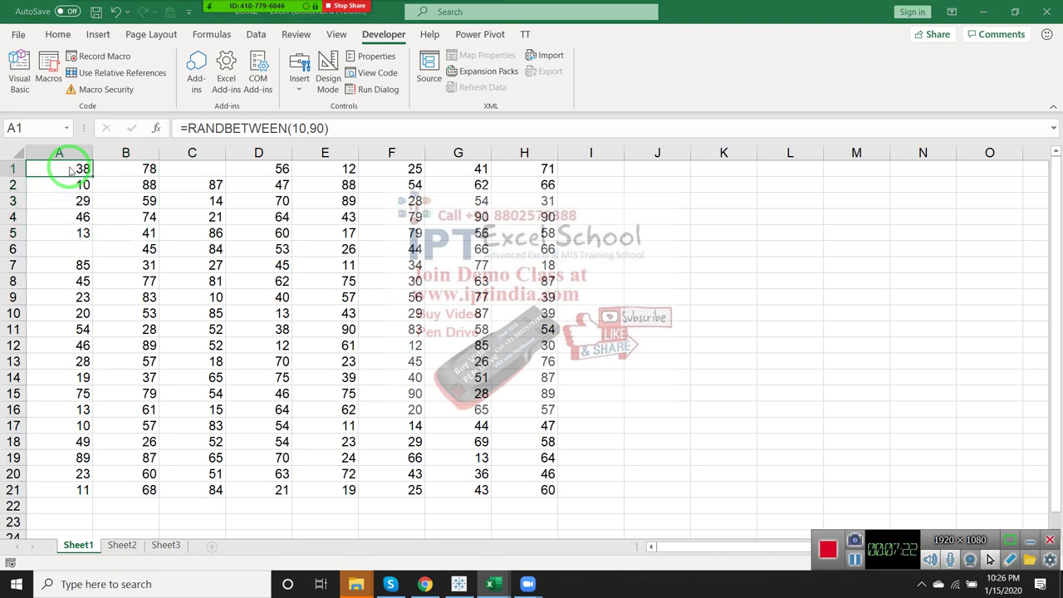
key(alt+F11)
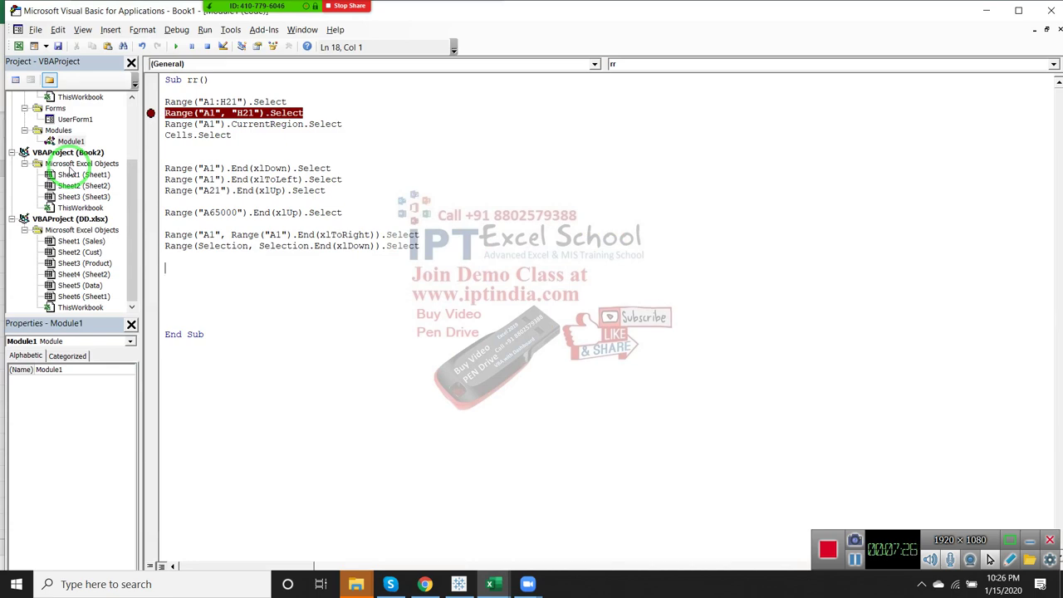
- Type c = Range("xfd1").End(xlToLeft).Column on the empty line, completing End, xlToLeft and Column via IntelliSense
text(c=)
text(range)
text(("xf)
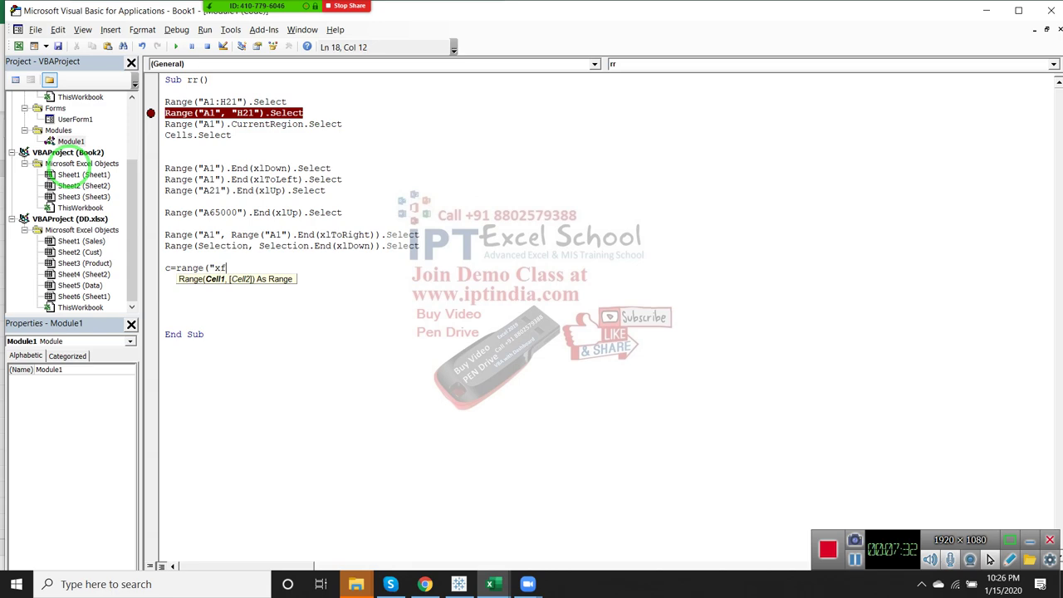
text(d1")
text().En)
key(Tab)
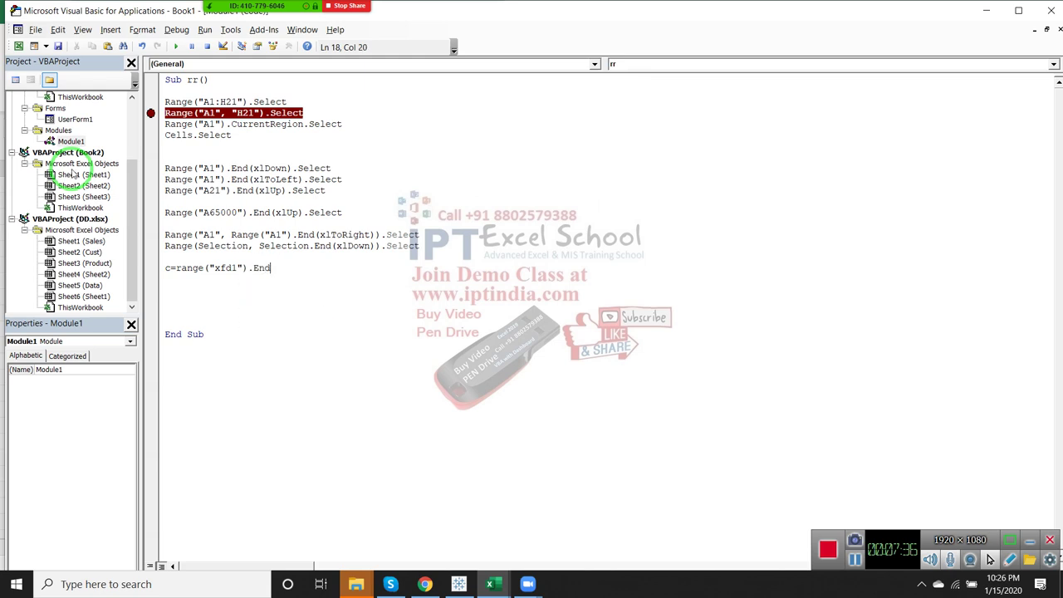
text(()
key(Down)
key(Down)
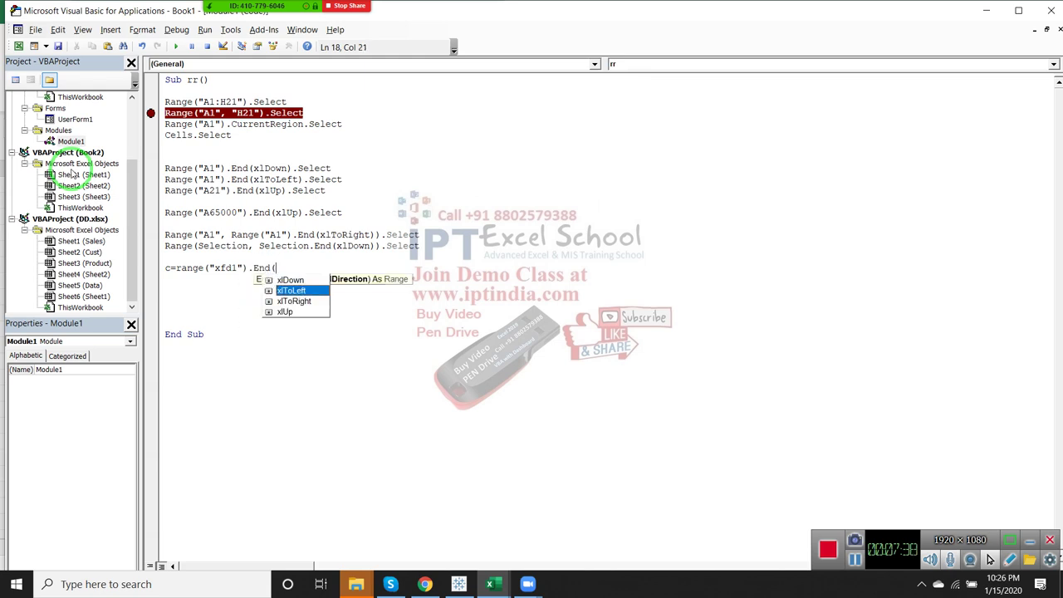
key(Down)
key(Down)
key(Up)
key(Up)
key(Tab)
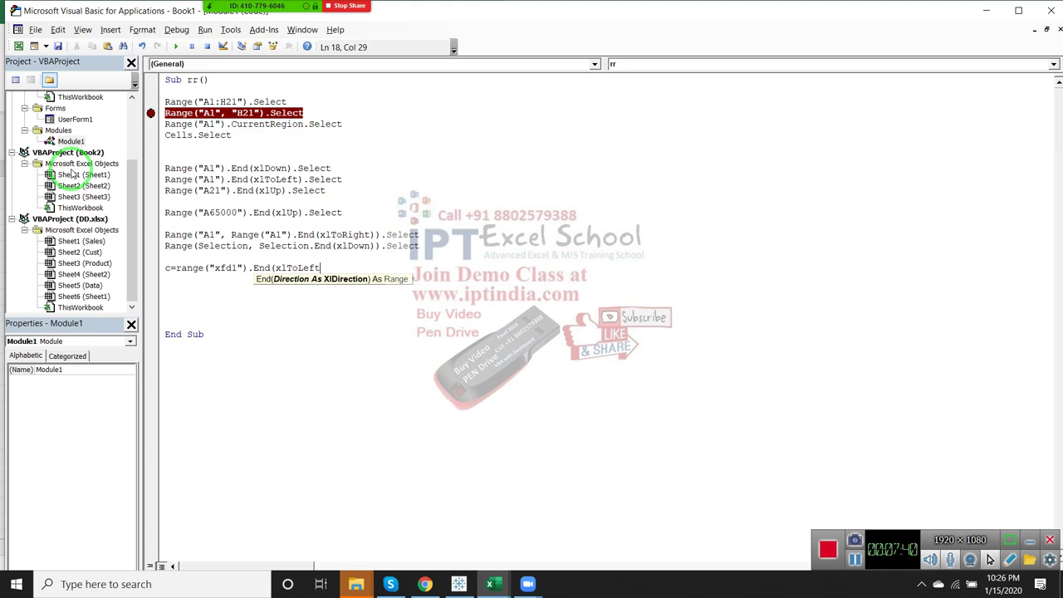
text().)
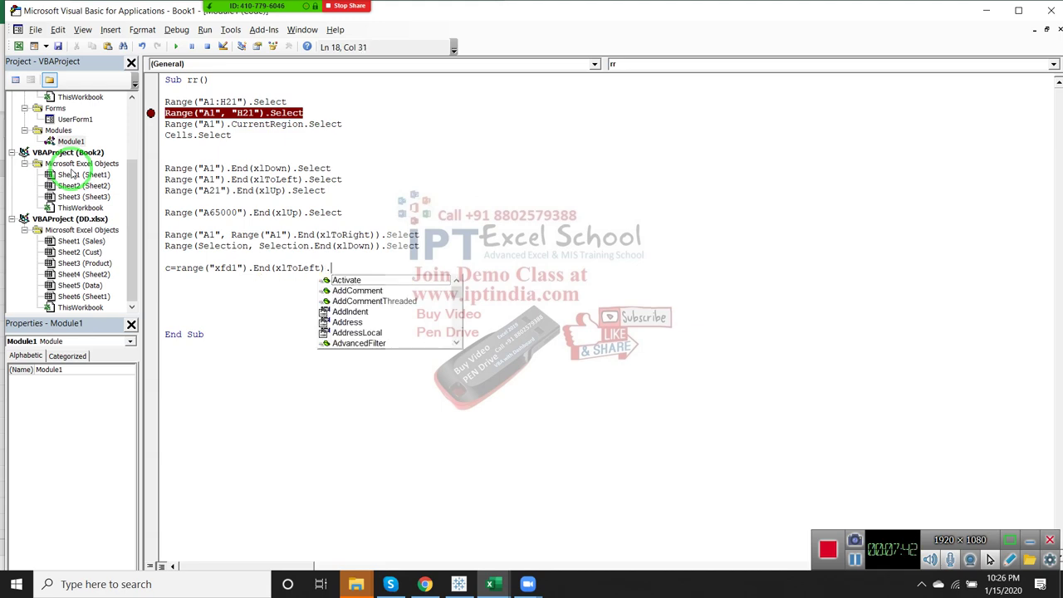
text(col)
key(Tab)
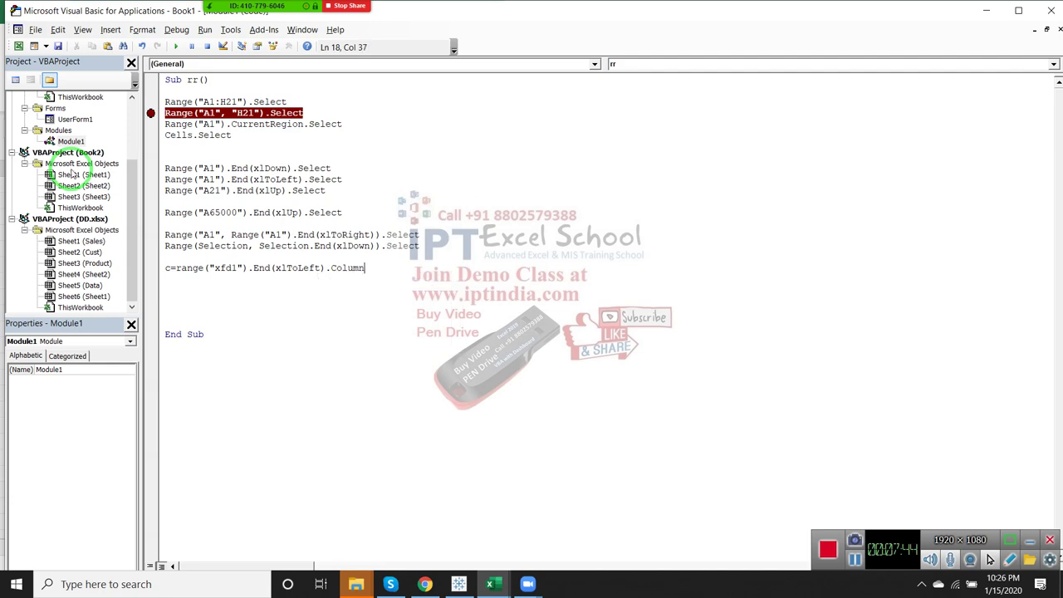
key(Down)
key(alt+F11)
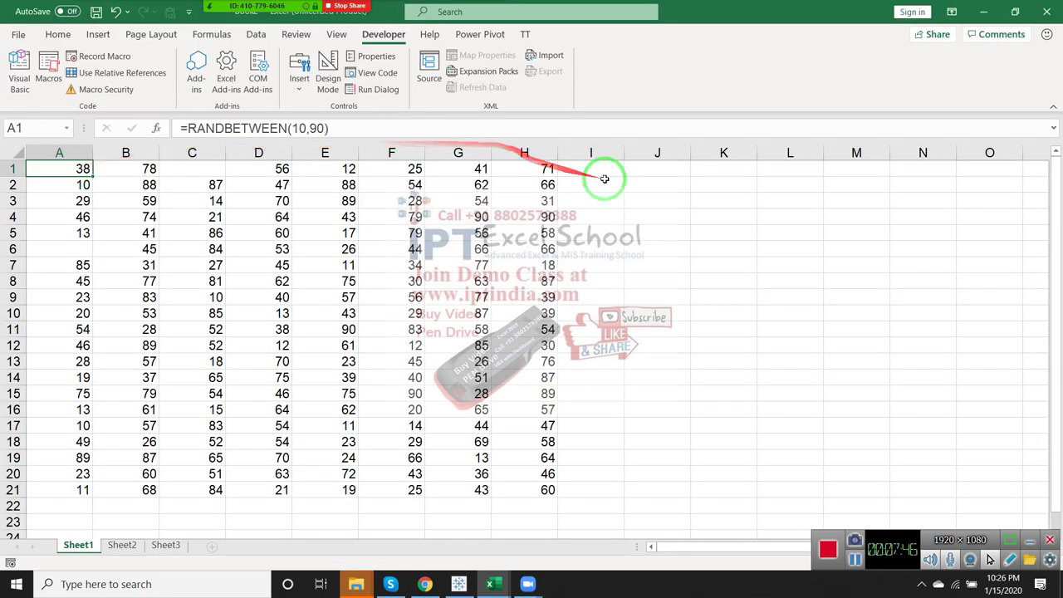
- Jump from I1 to XFD1, then Ctrl+Left back to H1
click(604, 171)
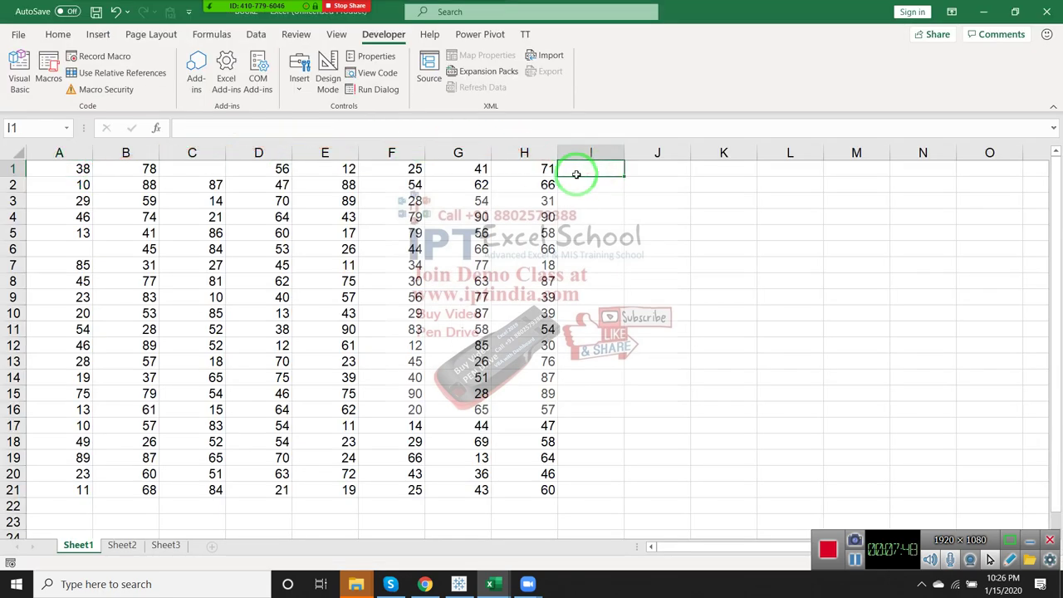
key(ctrl+Right)
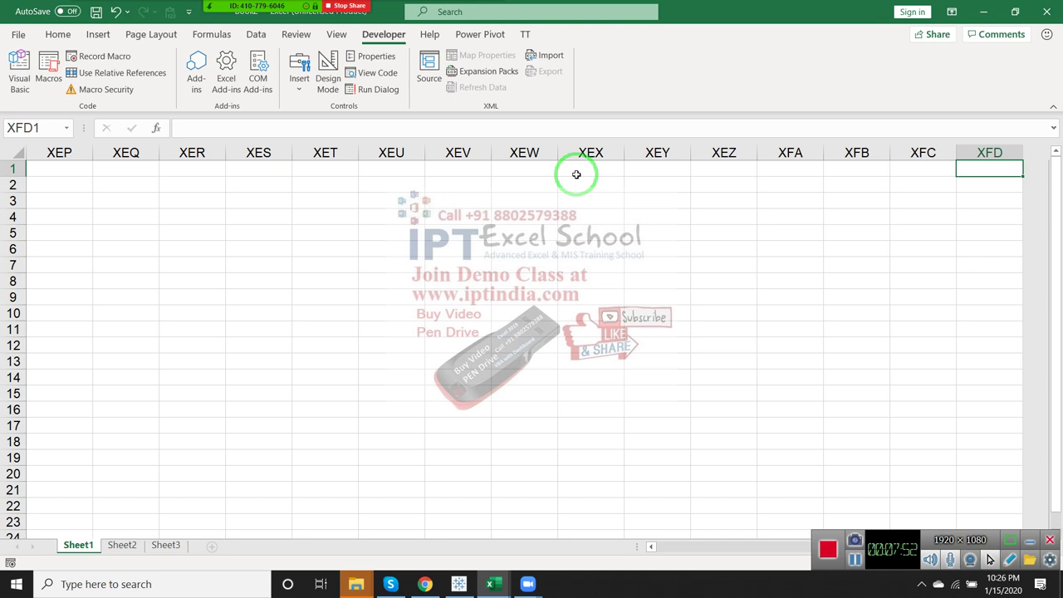
key(ctrl+Left)
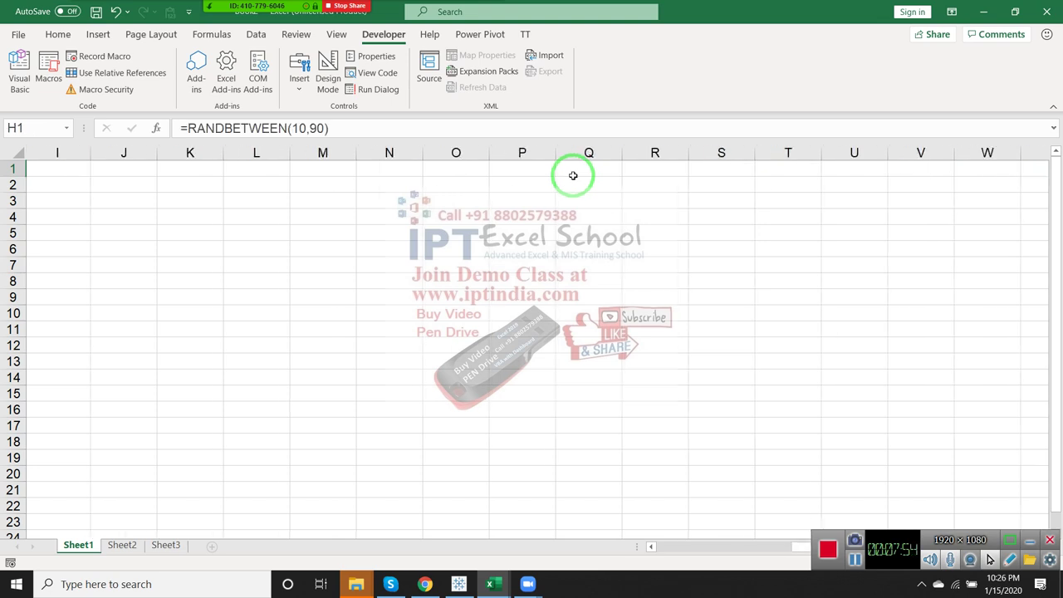
drag(573, 175, 662, 428)
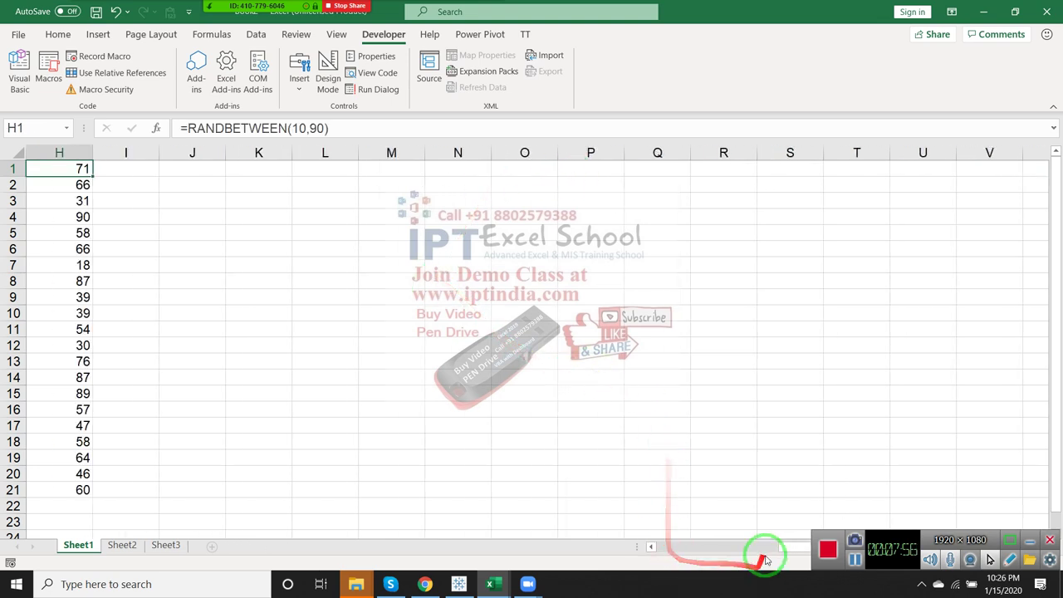
drag(783, 549, 653, 550)
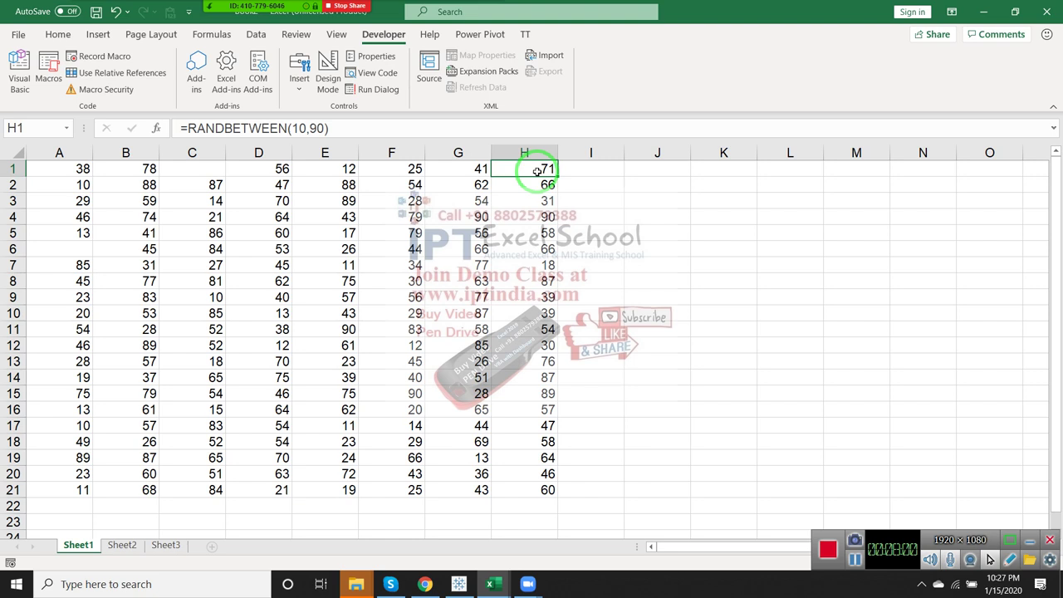
- Step through row 1 cells A1 to H1, ending on the last filled column H
click(79, 166)
click(137, 166)
click(194, 166)
click(246, 169)
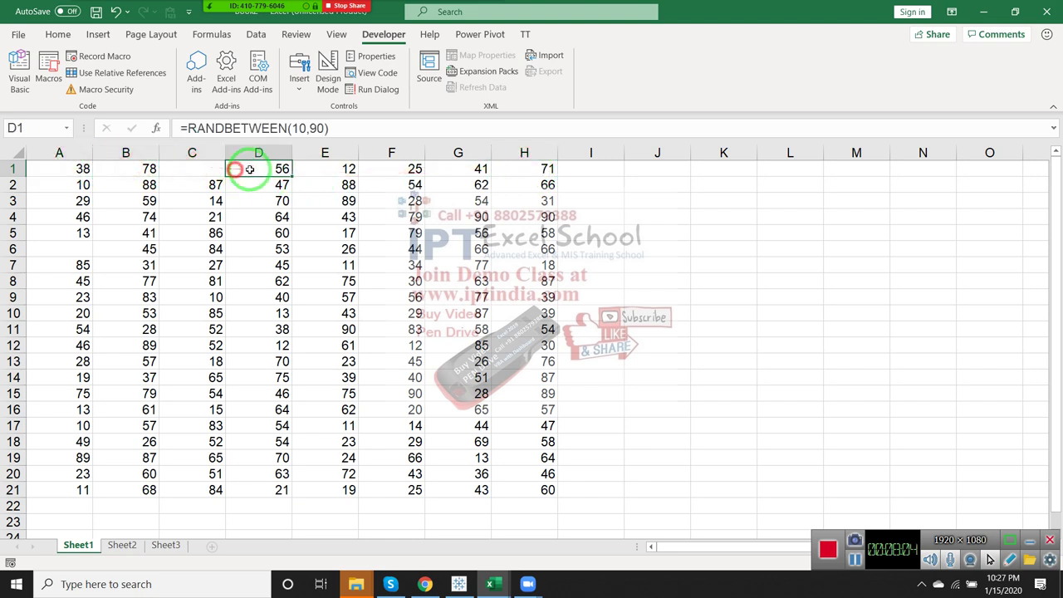
click(323, 169)
click(403, 169)
click(470, 169)
click(499, 169)
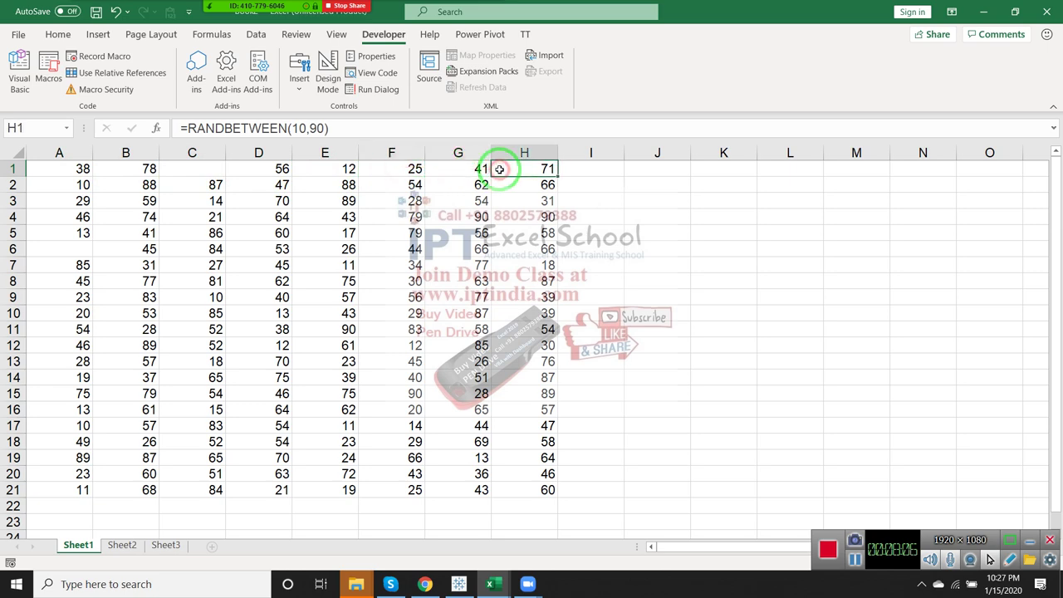
- Add r = Range("H65000").End(xlUp).Row below the column-finding line
key(alt+F11)
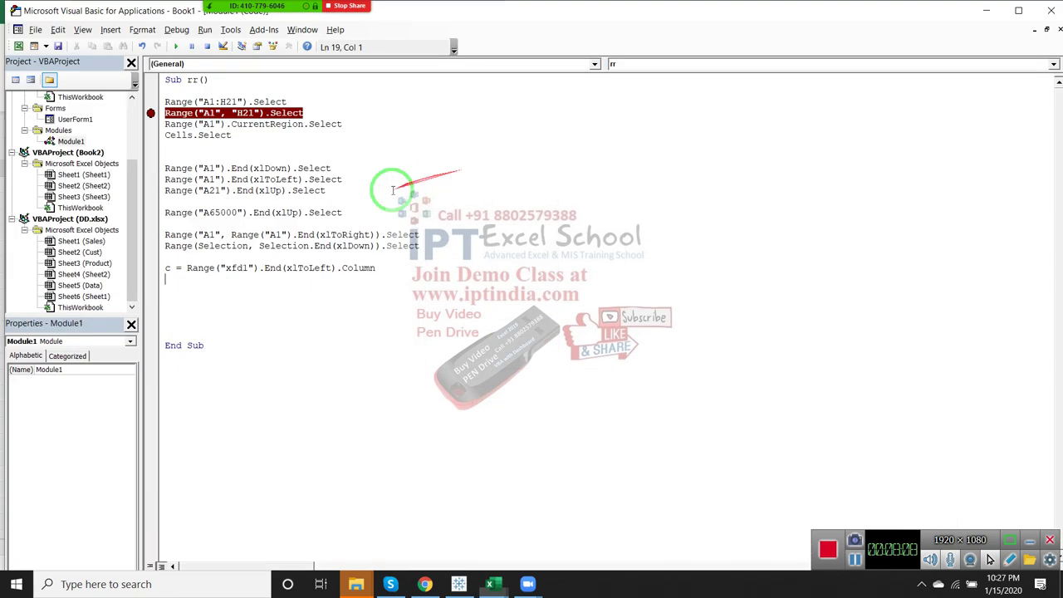
drag(172, 267, 158, 267)
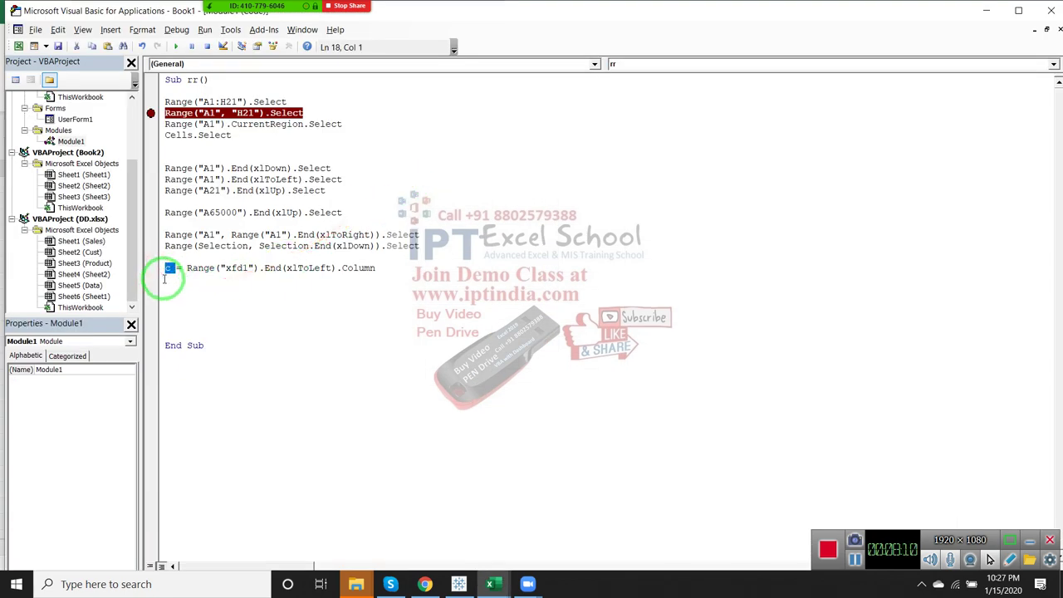
click(165, 279)
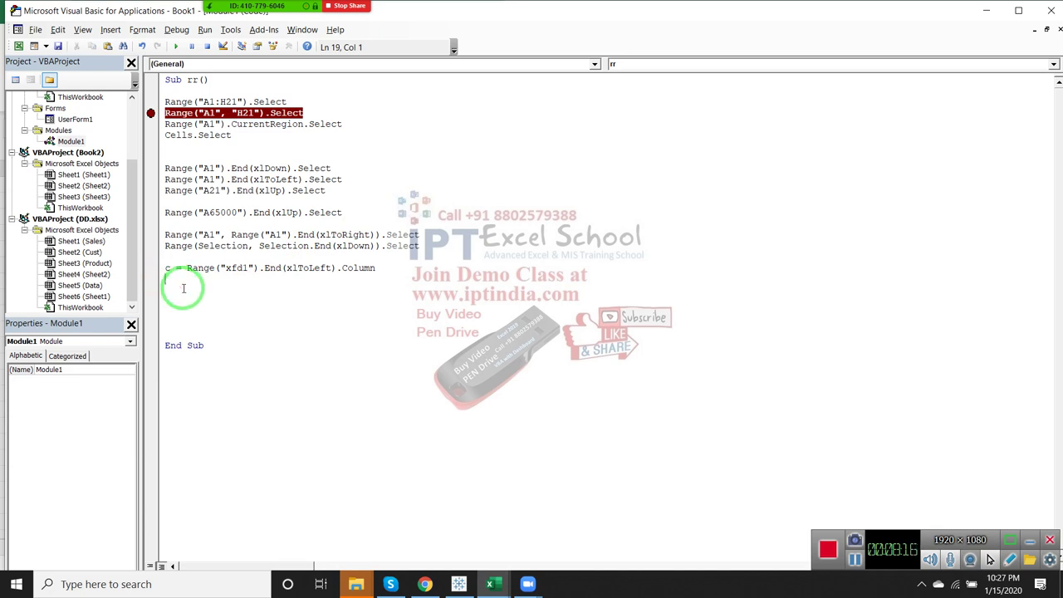
text(r=)
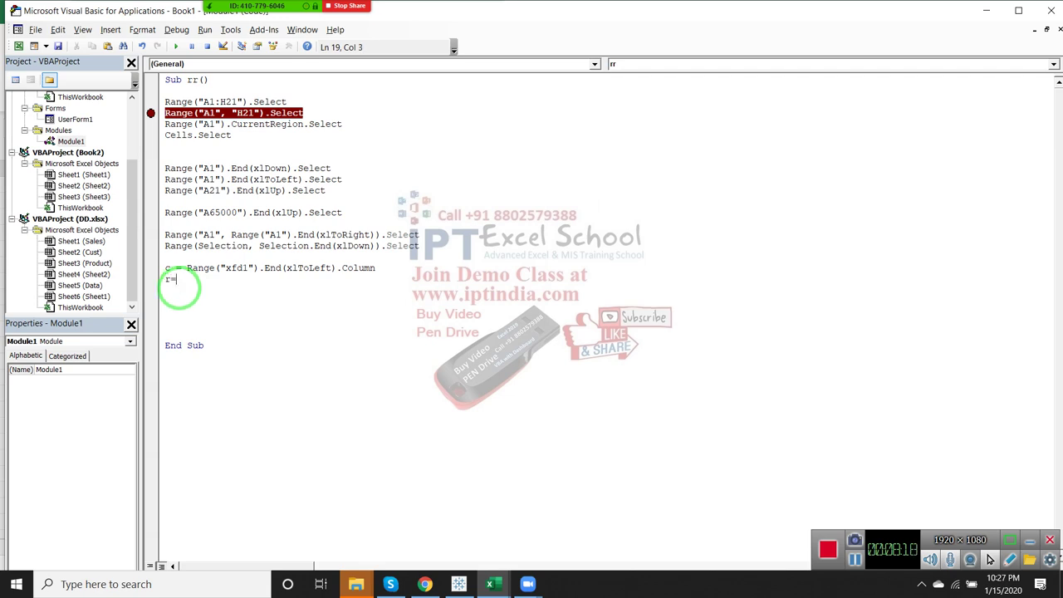
text(range)
text(()
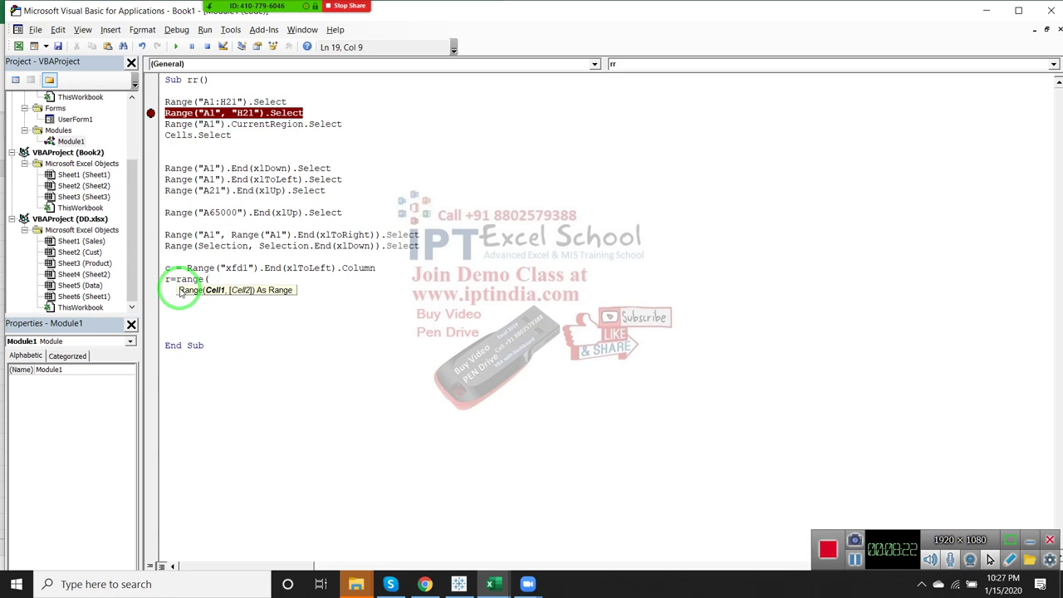
text("H)
text(650)
text(00"))
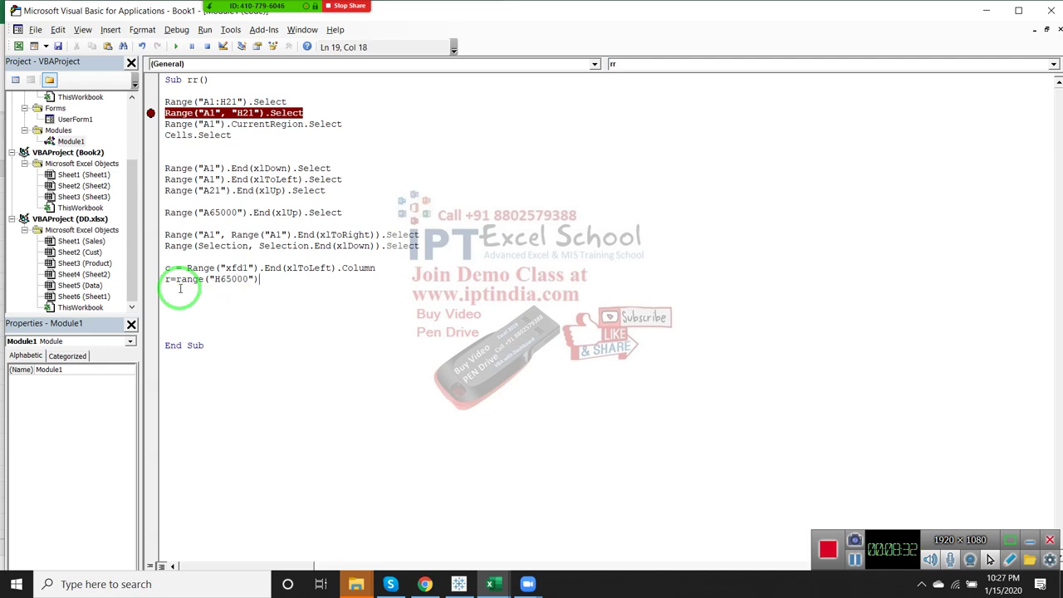
text(.e)
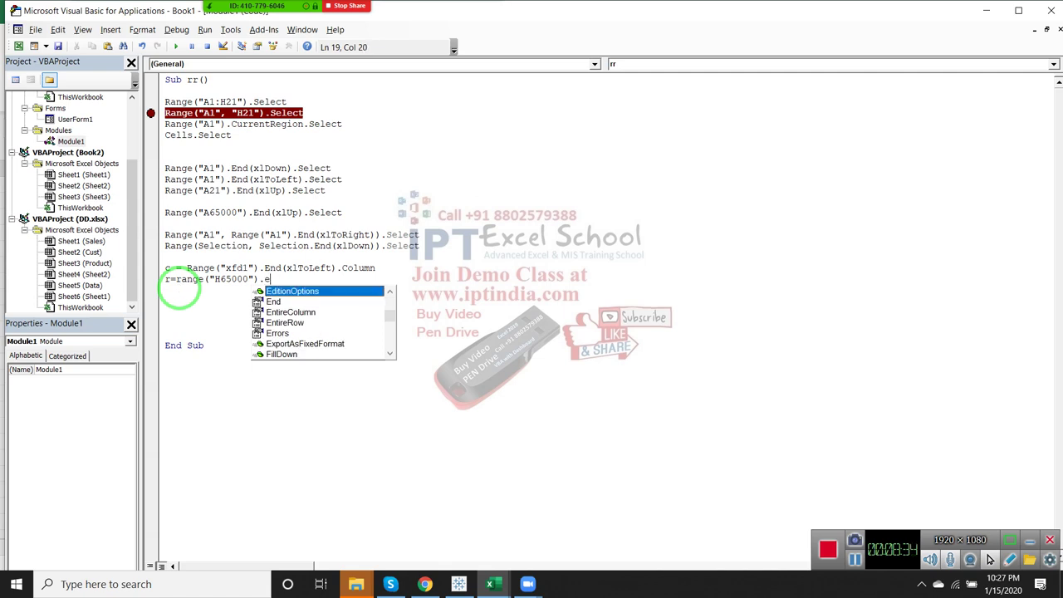
text(n)
key(Tab)
text(()
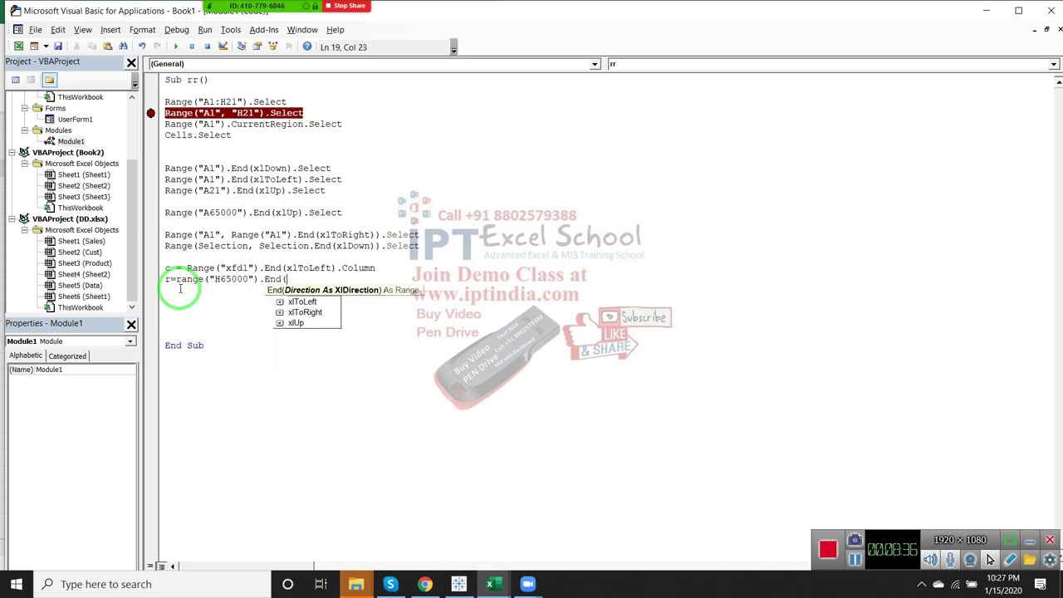
text(xlu)
key(Tab)
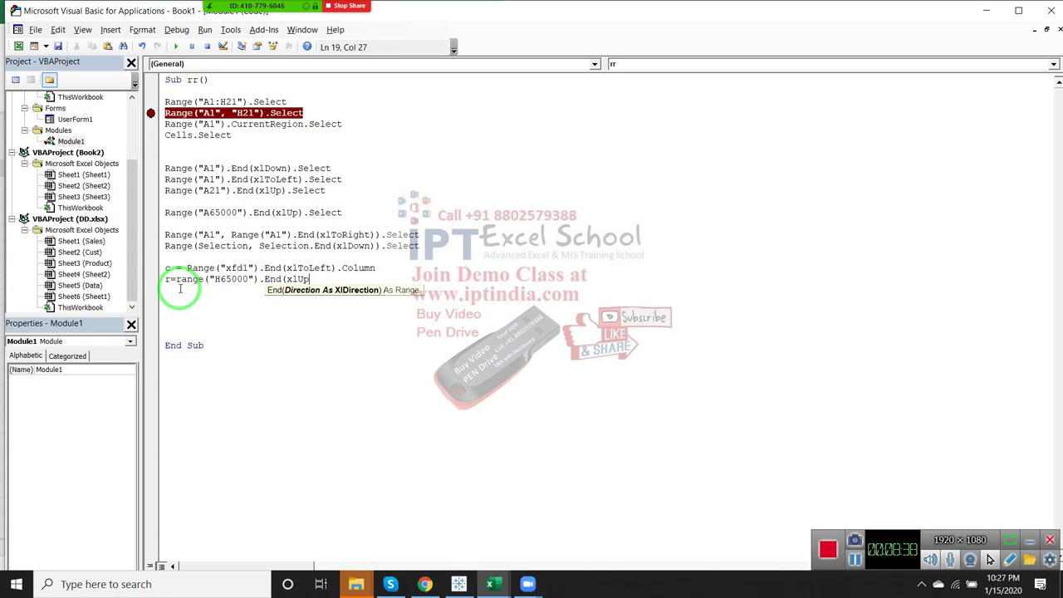
text().)
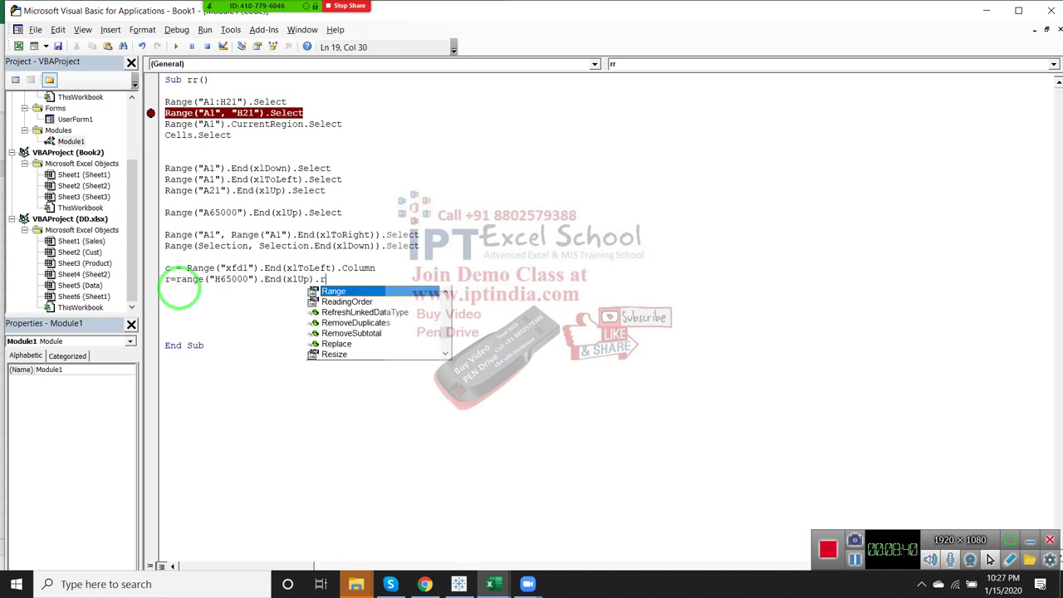
text(row)
key(Tab)
key(Return)
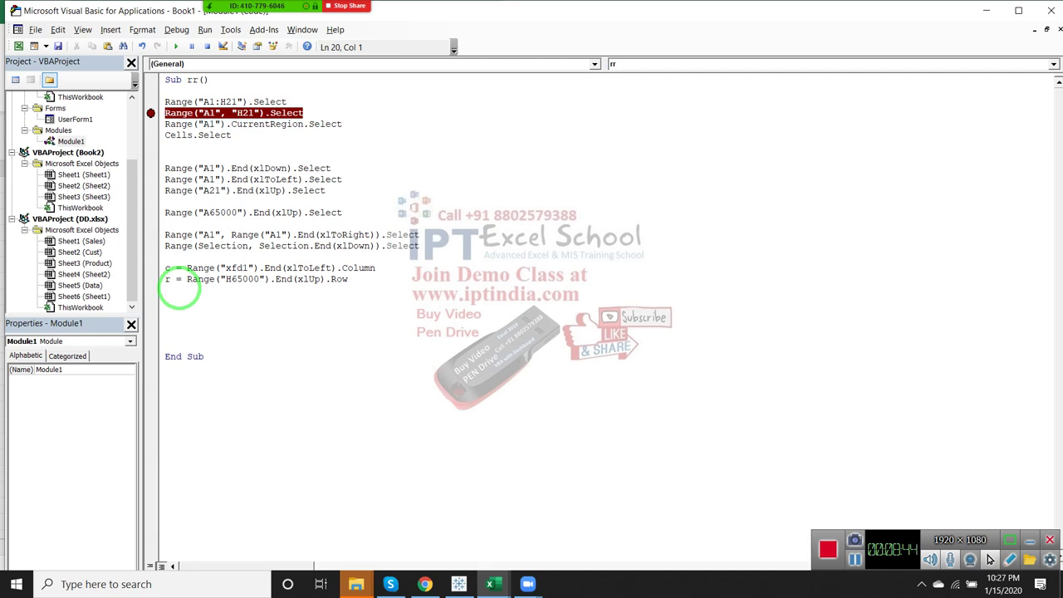
- Add r = Cells(65000, c).End(xlUp).Row on the next line, followed by a blank line
key(Up)
key(Down)
text(r=)
text(cells)
text(()
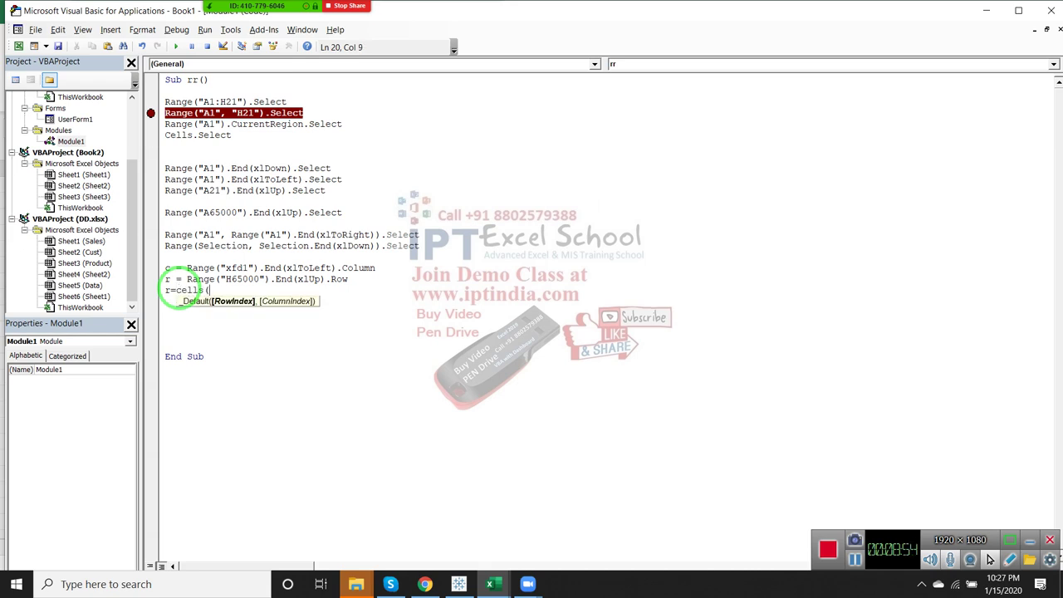
text(65000,)
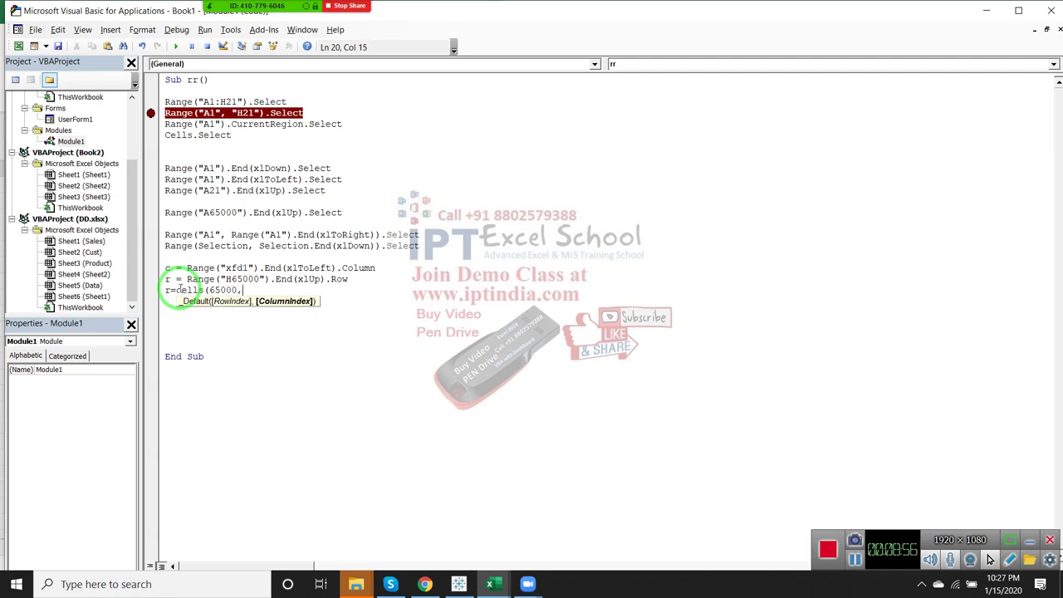
text(c)
text().end)
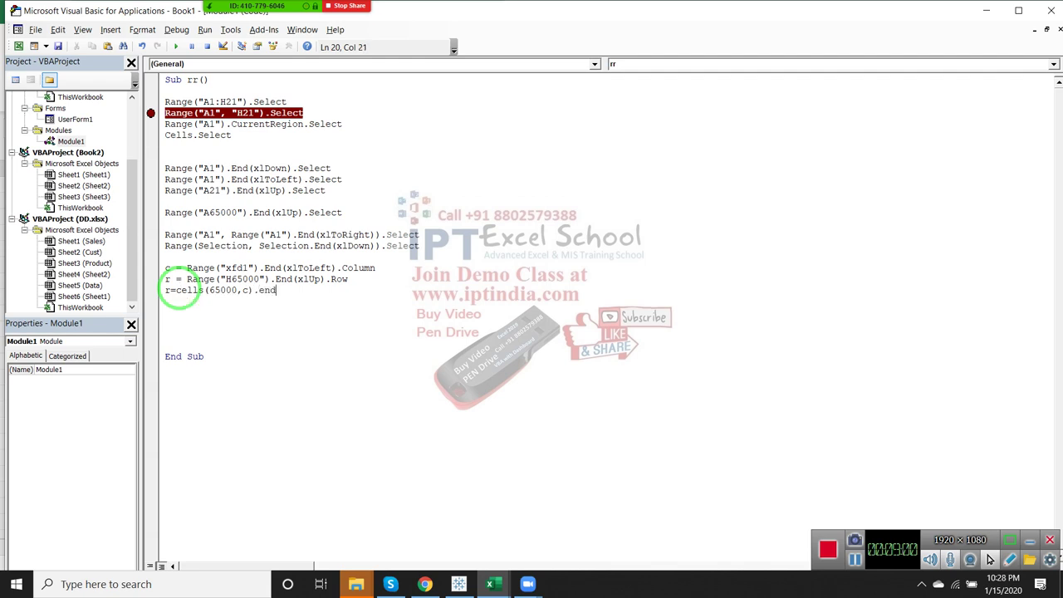
text((xlup)
text())
text(r)
text(ow)
key(Return)
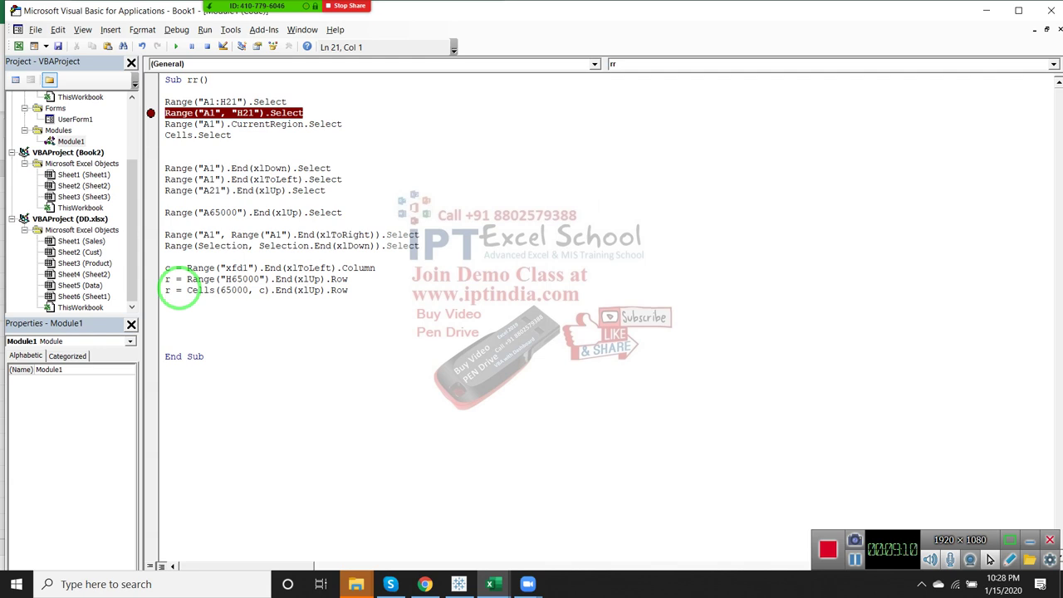
key(Return)
- Add Range("A1", Cells(r, c)).Select to the rr macro, then start a Range("A1").us line
text(range)
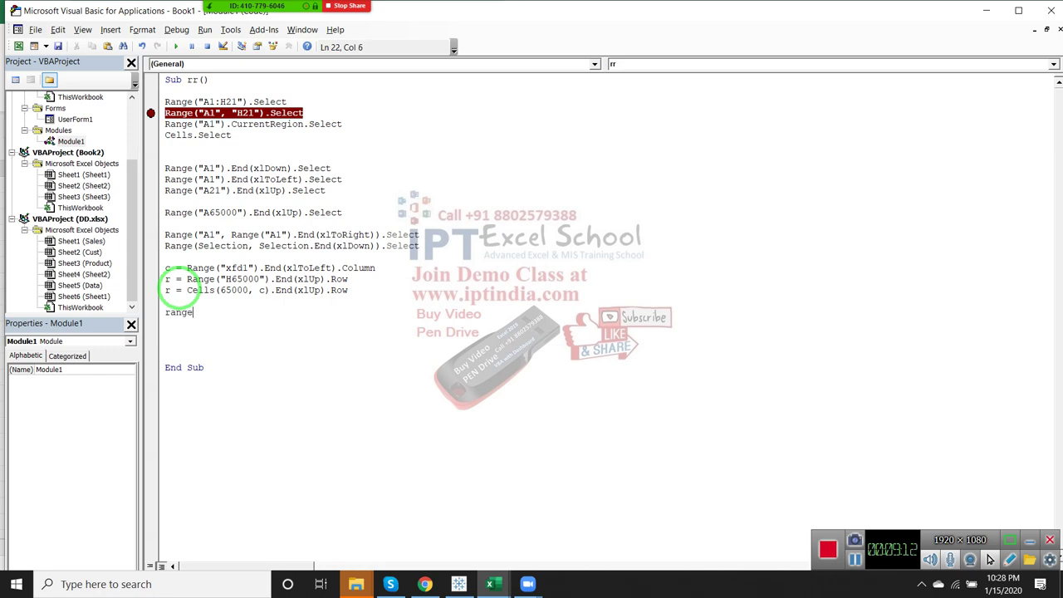
text(("A)
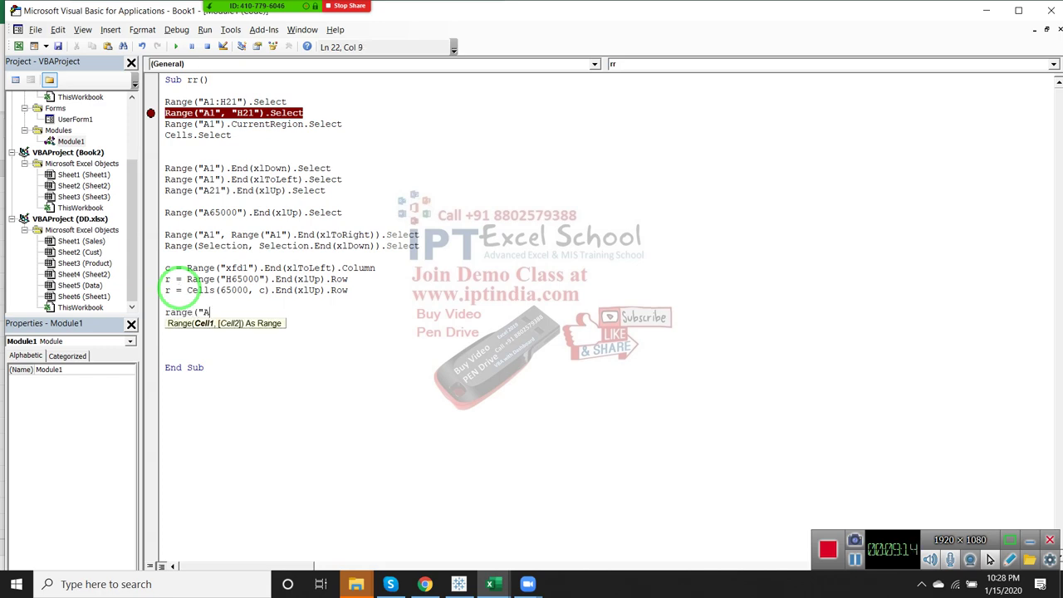
text(1",ce)
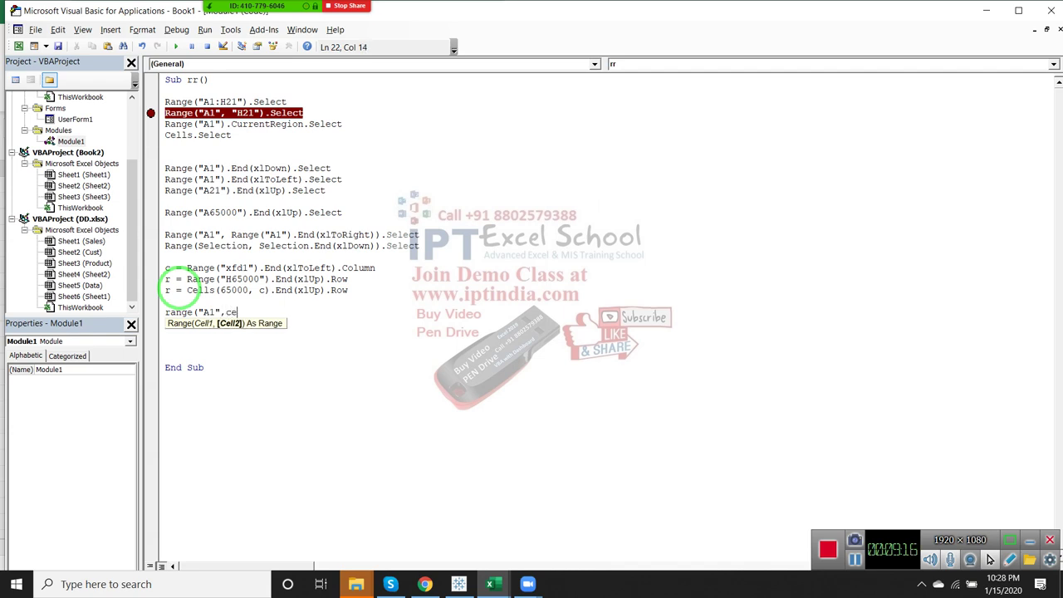
text(lls()
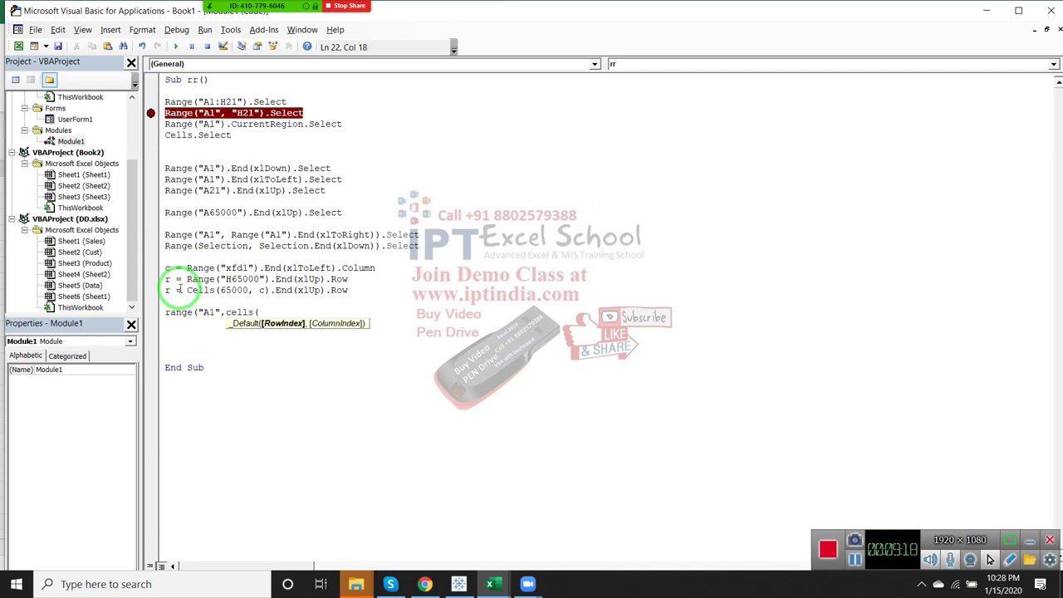
text(r,c)
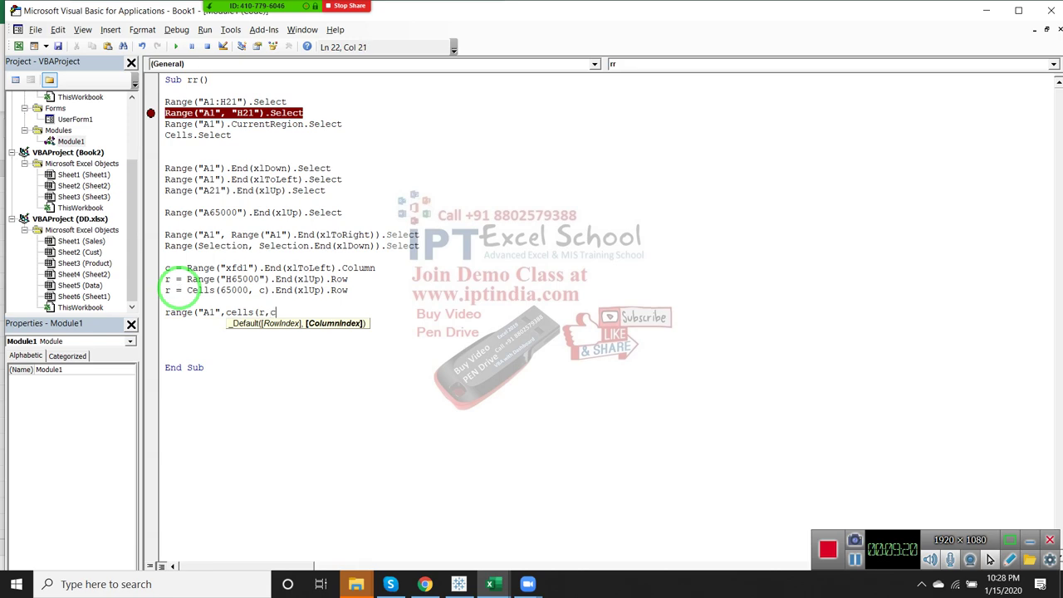
text())
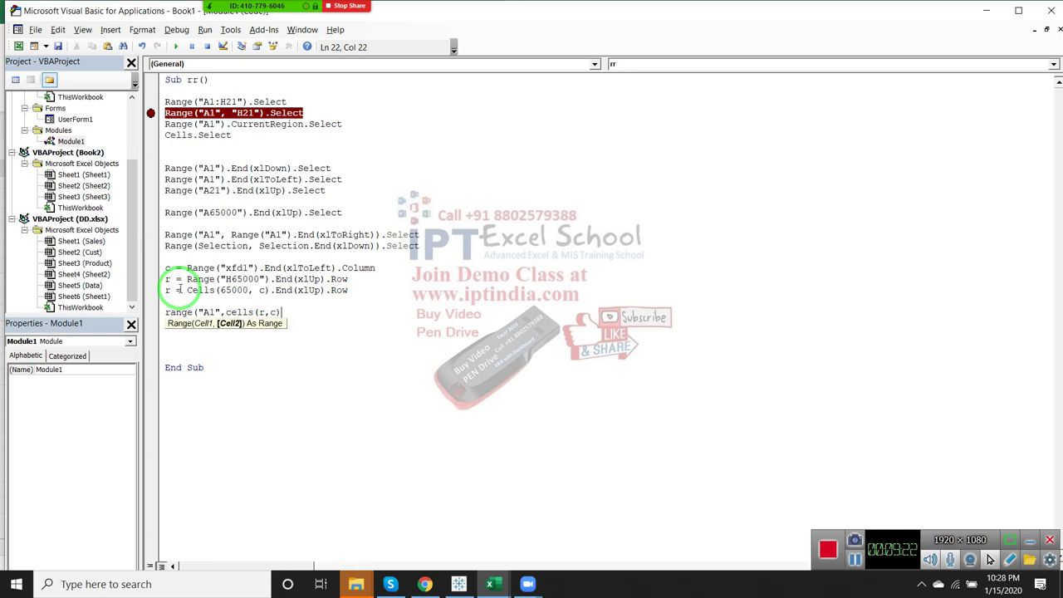
text().sel)
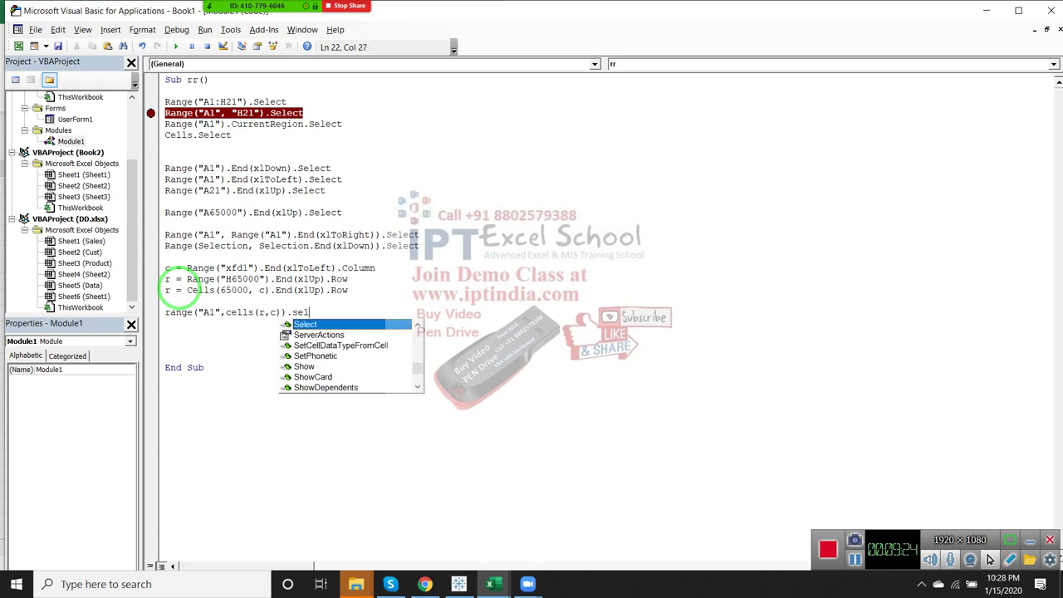
key(Tab)
key(Return)
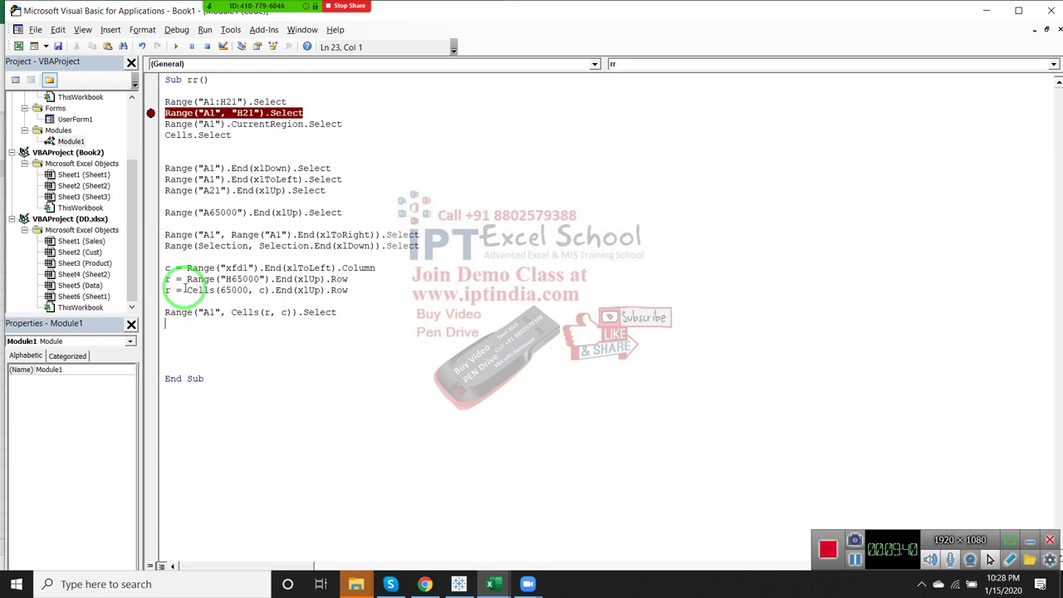
text(ran)
text(ge)
text(("A)
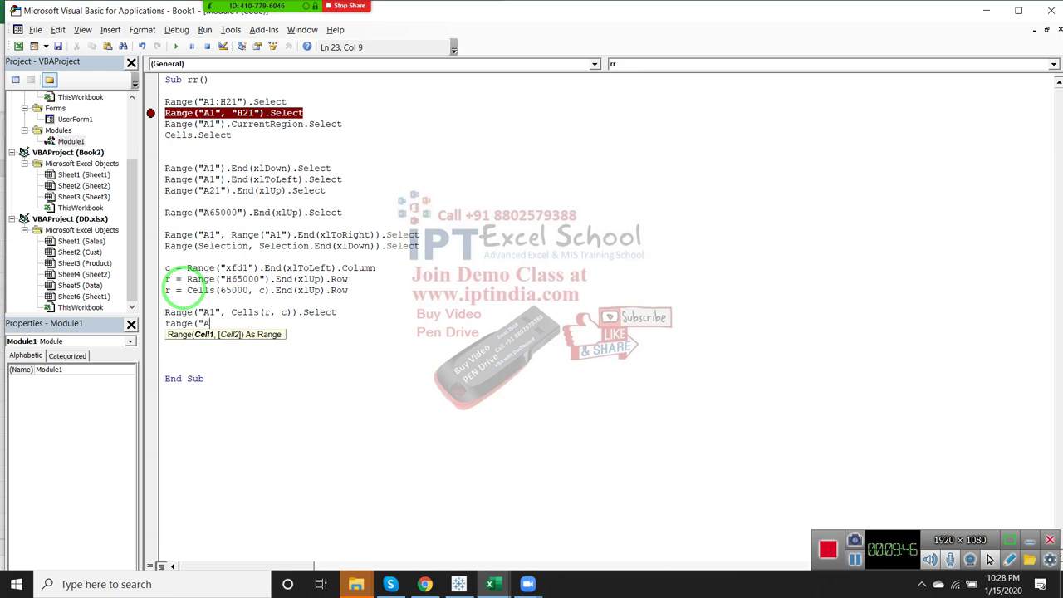
text(1"))
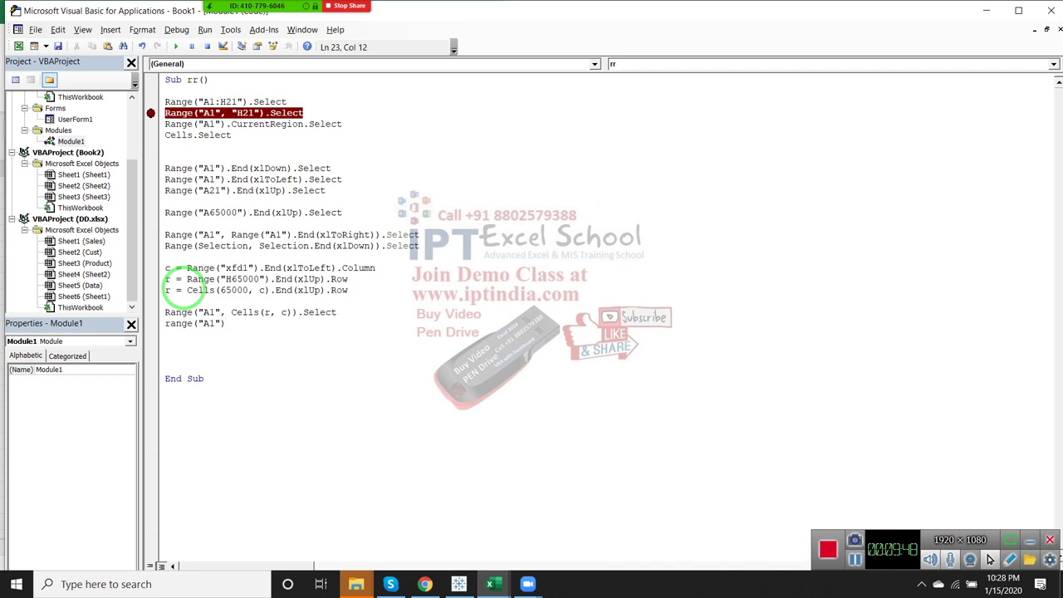
text(.us)
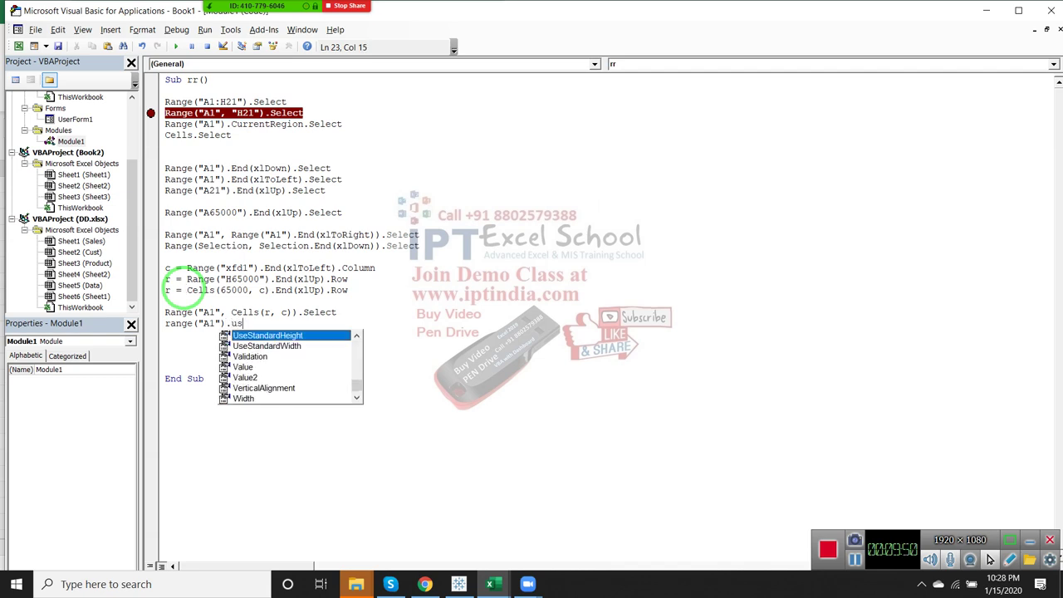
- Try editing the property name on the unfinished Range("A1") line, browsing the suggestions
key(BackSpace)
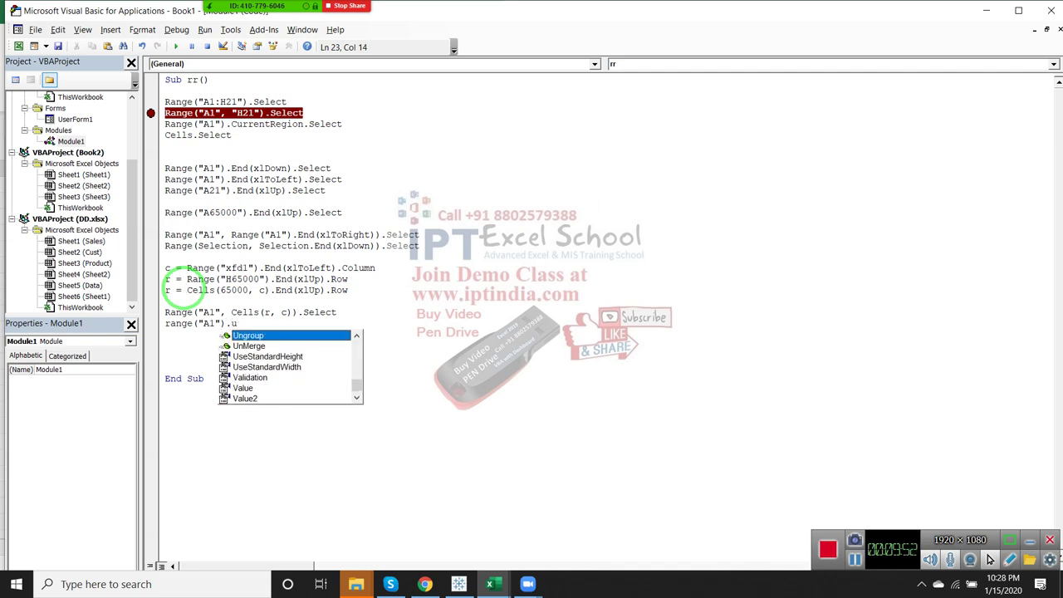
text(s)
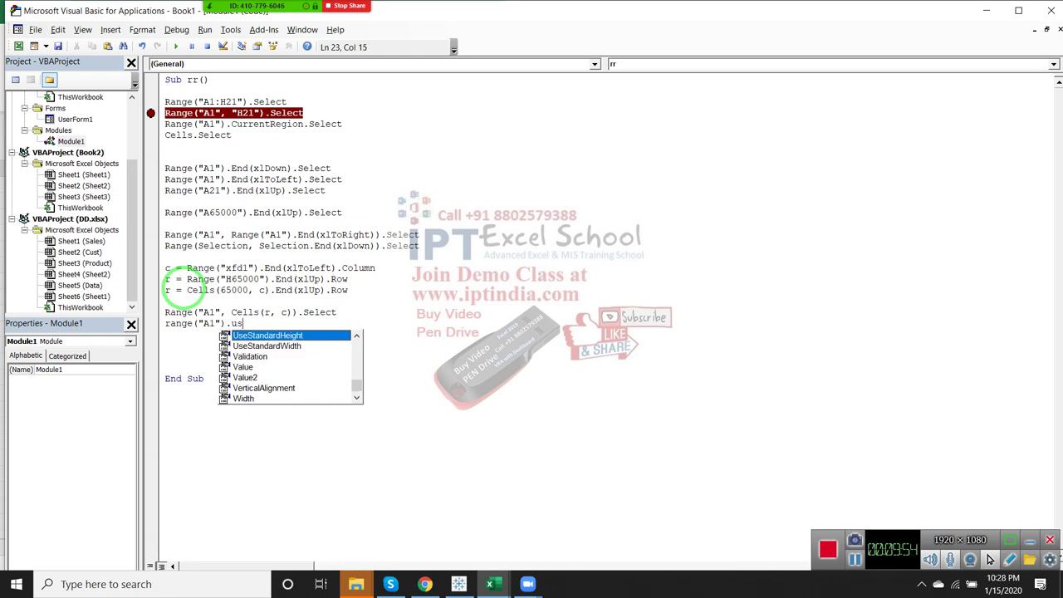
text(ed)
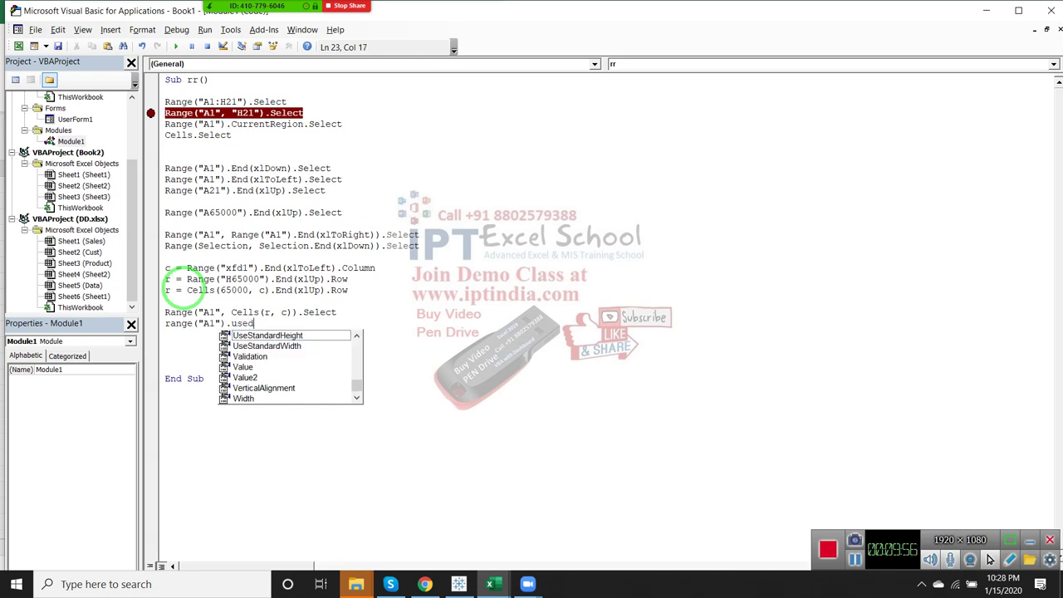
key(BackSpace)
key(BackSpace)
key(BackSpace)
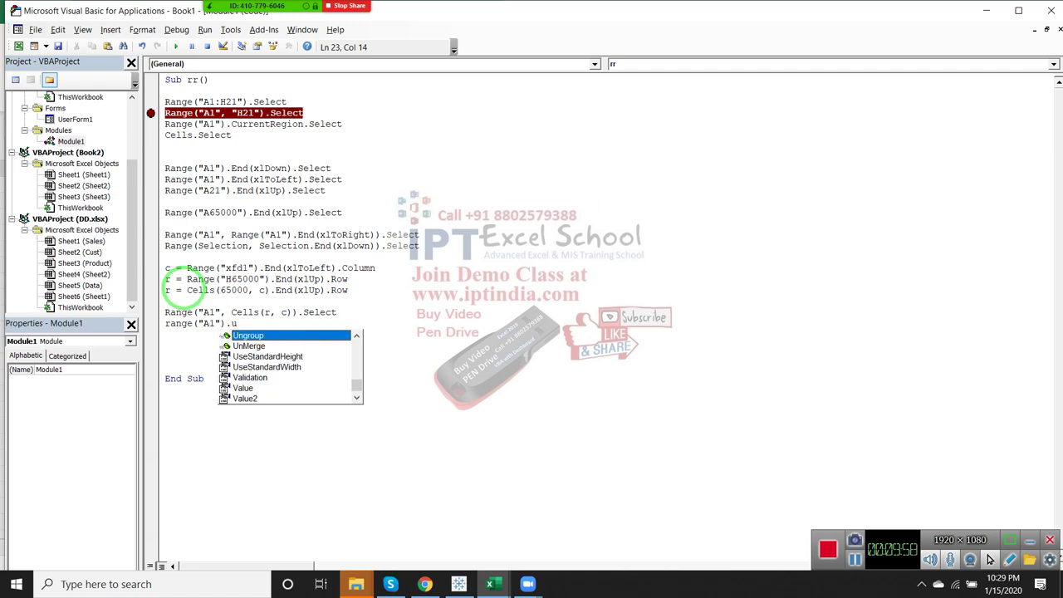
key(Down)
key(Down)
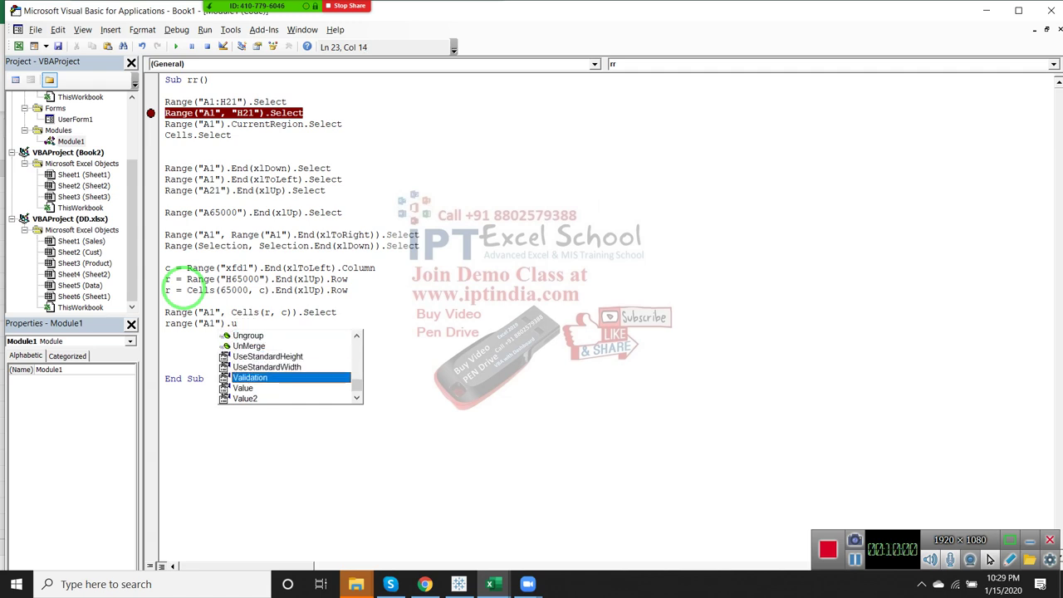
key(BackSpace)
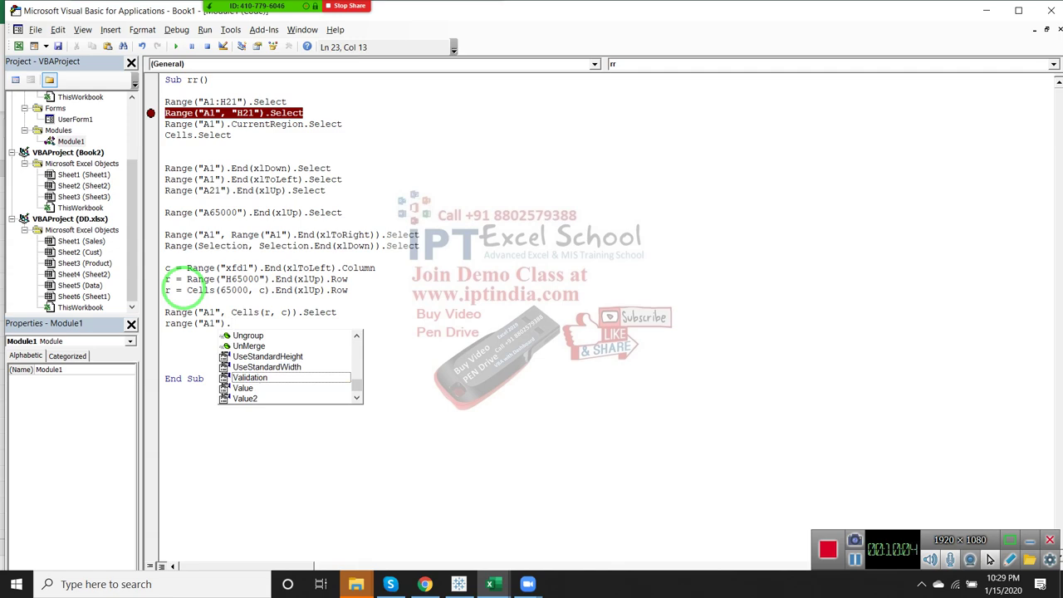
key(Up)
key(Up)
key(Up)
key(Up)
key(Up)
key(Up)
key(Up)
key(Up)
key(Up)
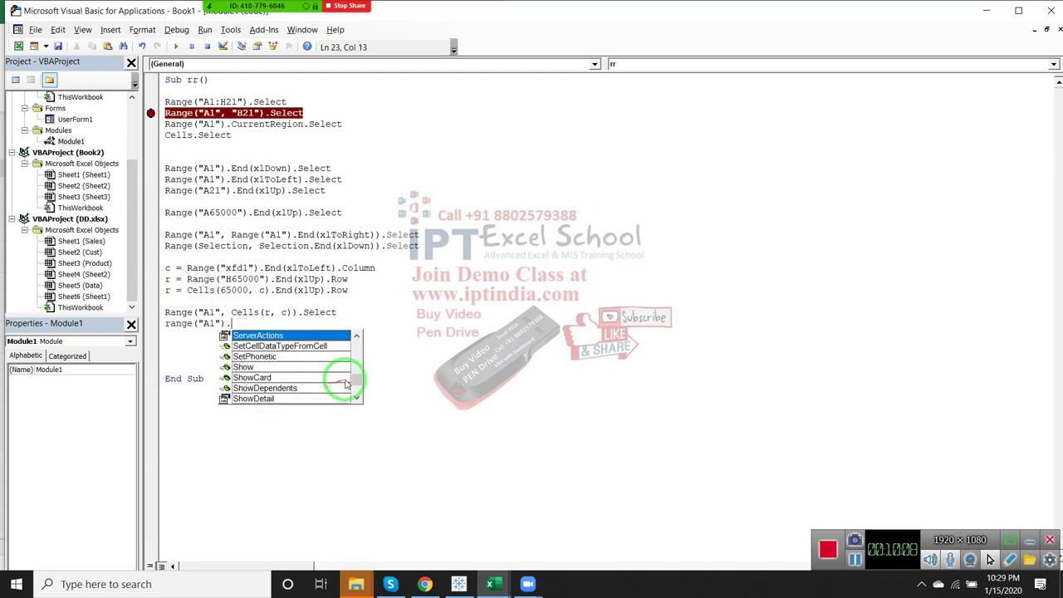
- Select the unfinished Range("A1"). line and delete it
drag(354, 382, 354, 343)
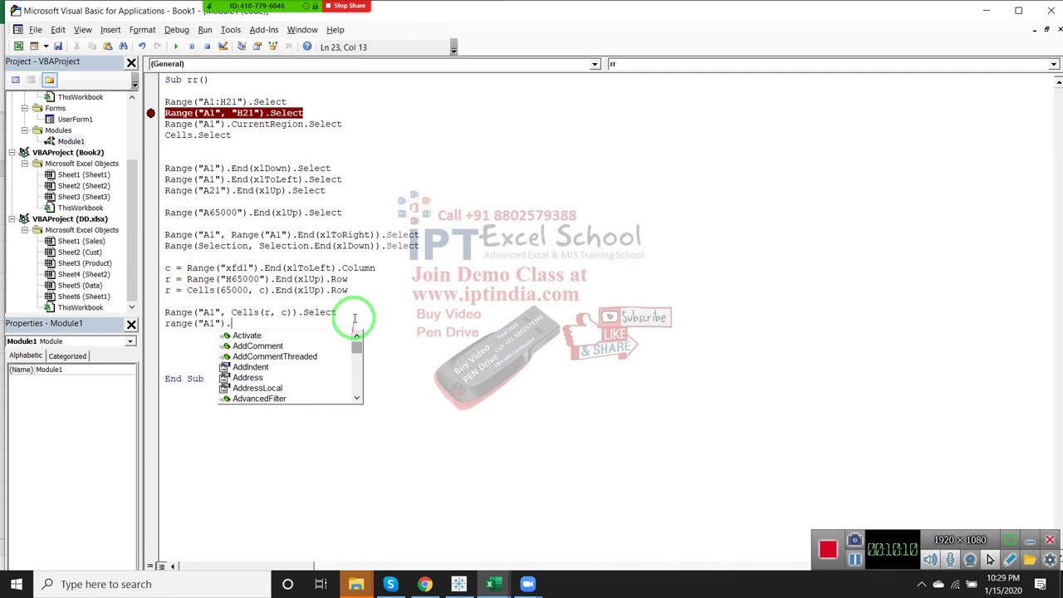
key(Escape)
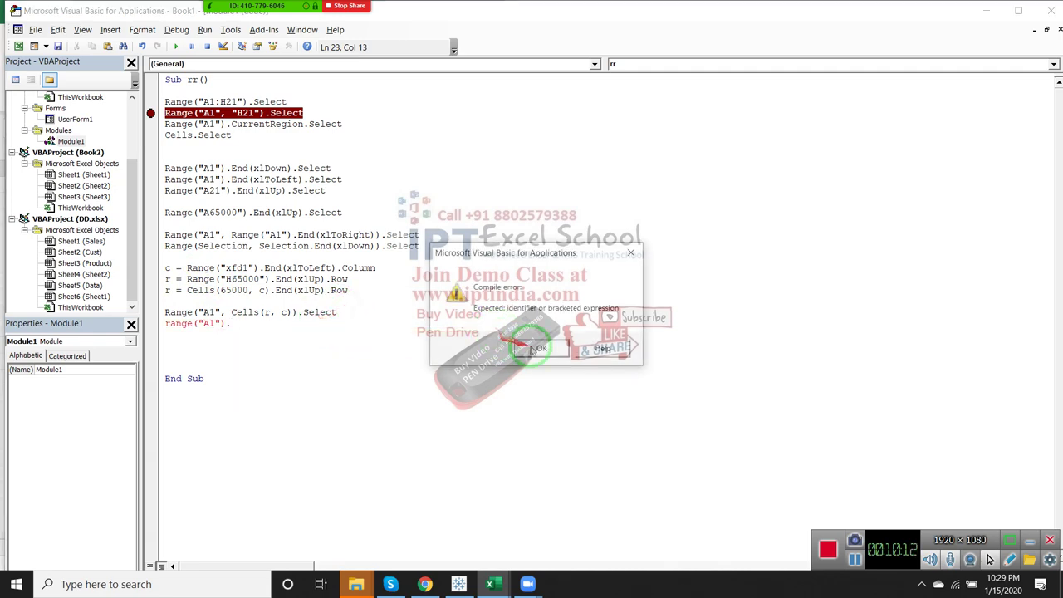
drag(532, 344, 303, 314)
drag(233, 323, 165, 322)
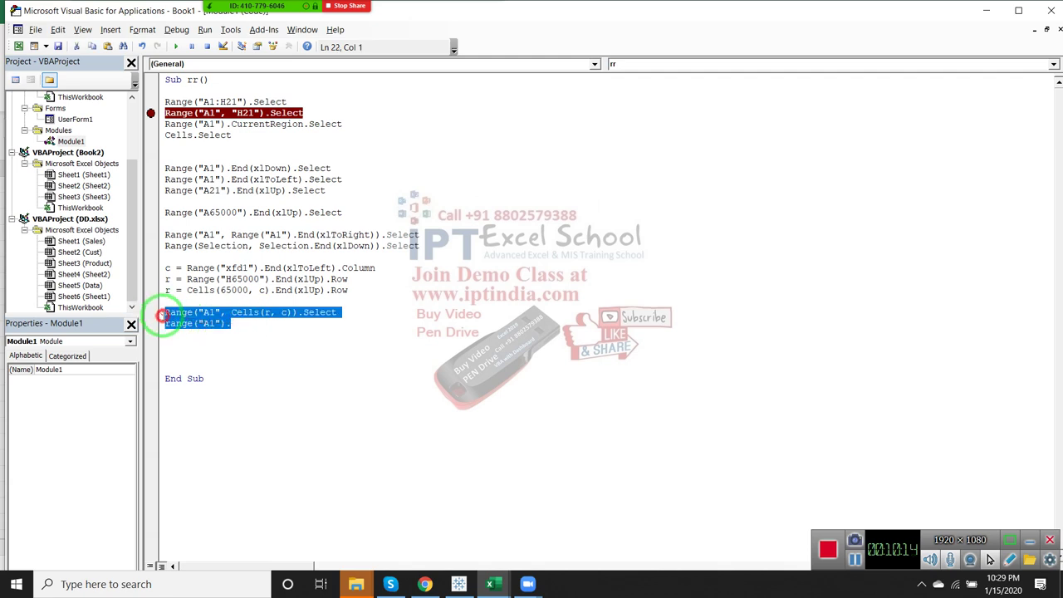
key(Delete)
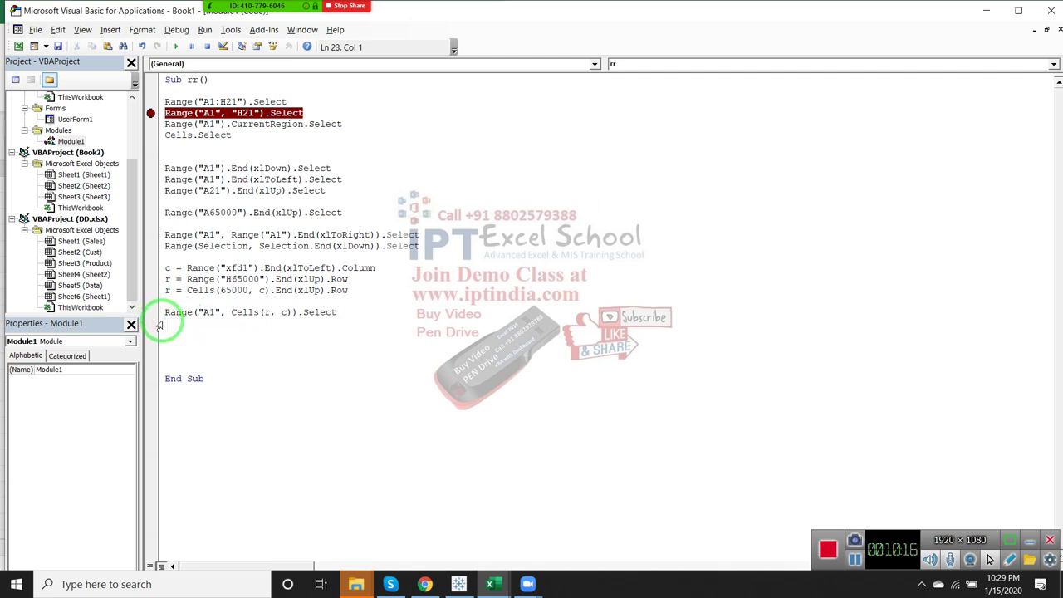
- Insert two blank lines above r = Cells(65000, c), then switch back to the worksheet
key(Return)
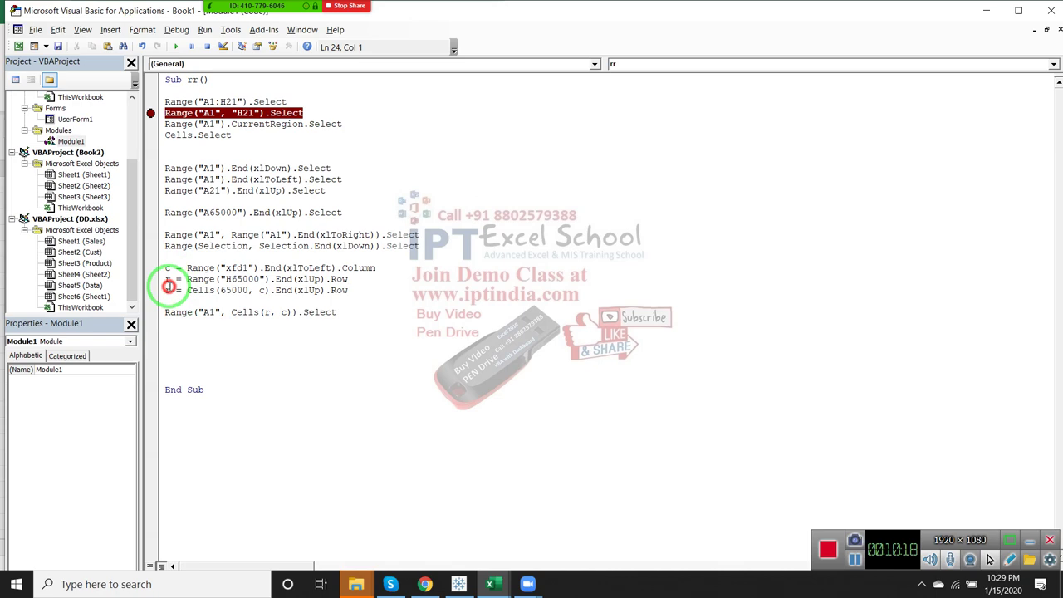
click(169, 288)
key(Return)
key(Return)
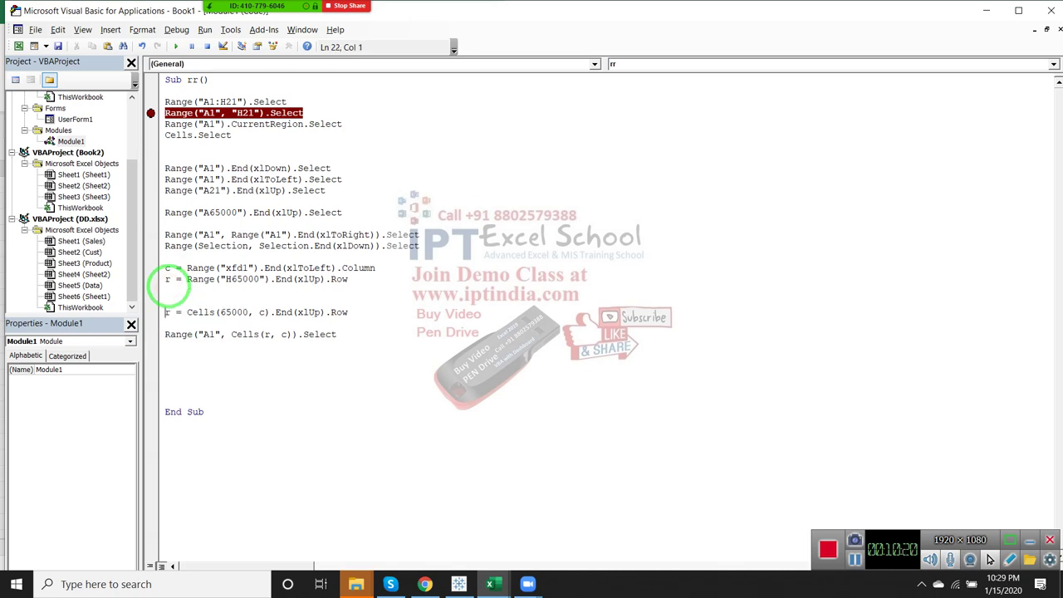
key(shift+Down)
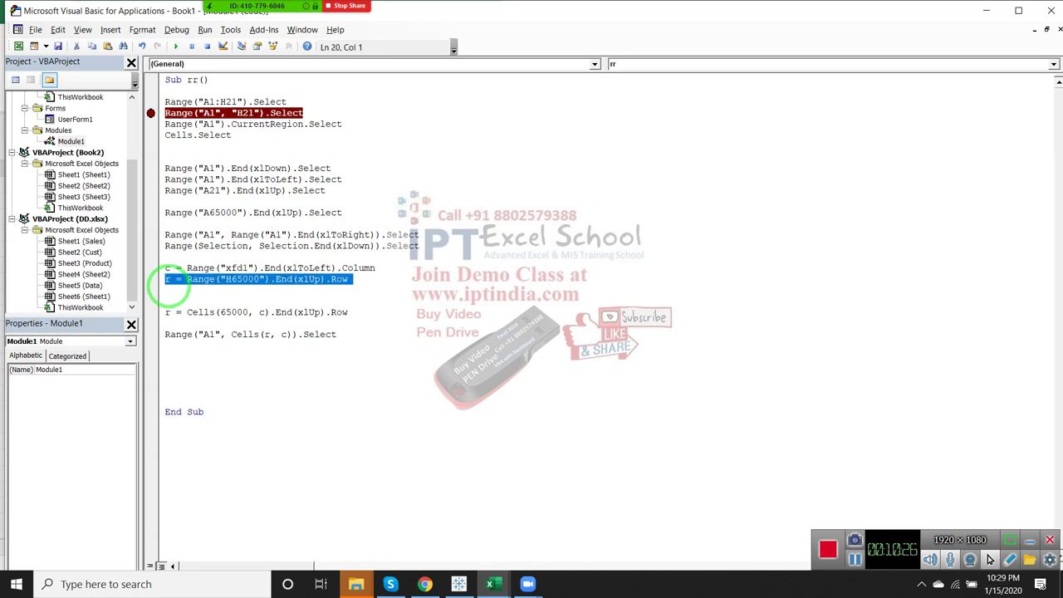
key(Up)
key(Up)
key(alt+F11)
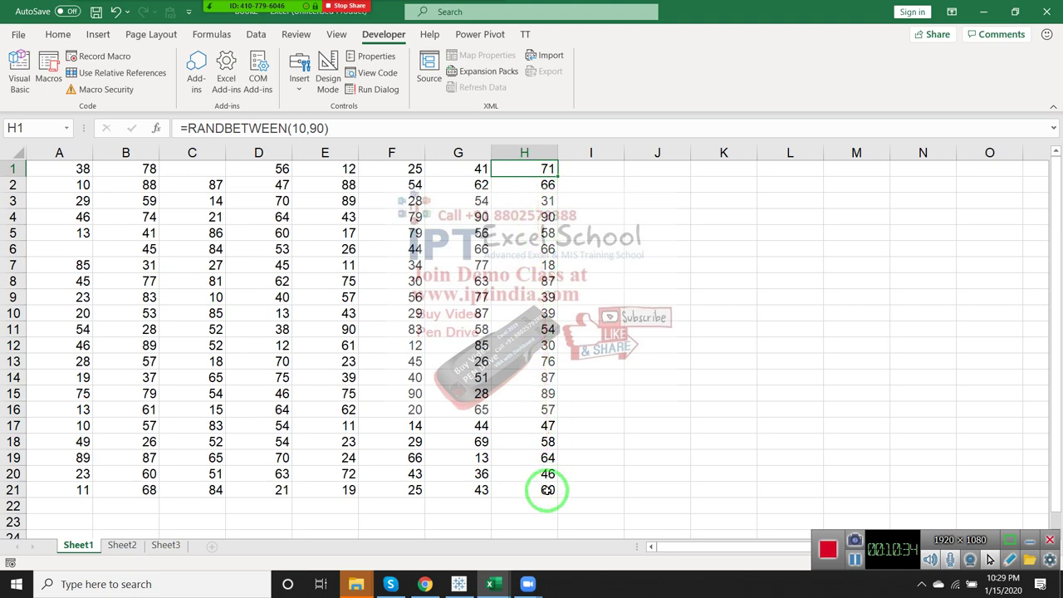
- Check H21, then from empty cell N1 use Ctrl+Left to land on H1, the last filled column
click(547, 490)
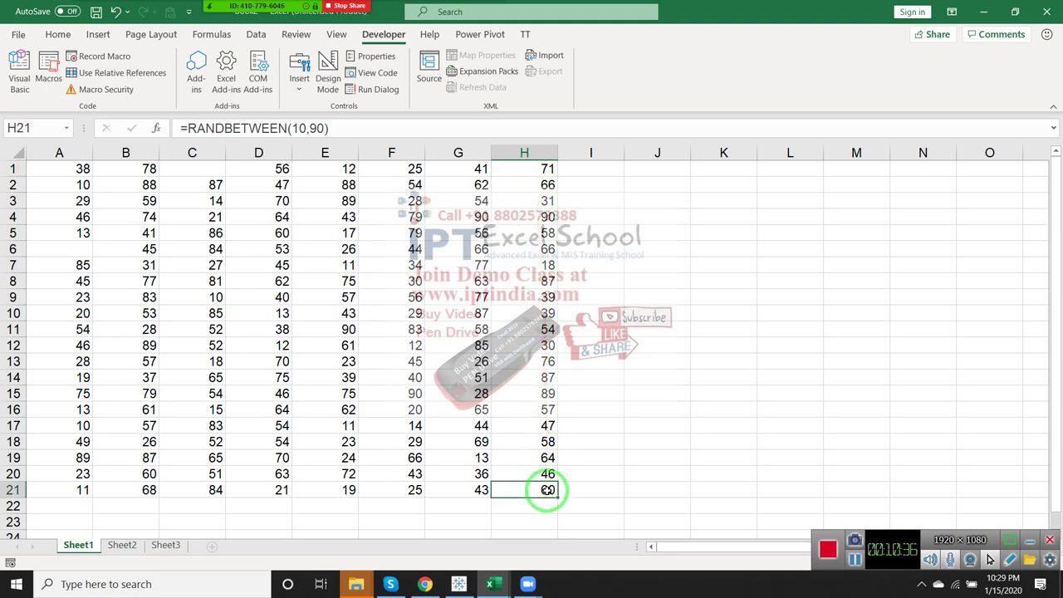
key(alt+F11)
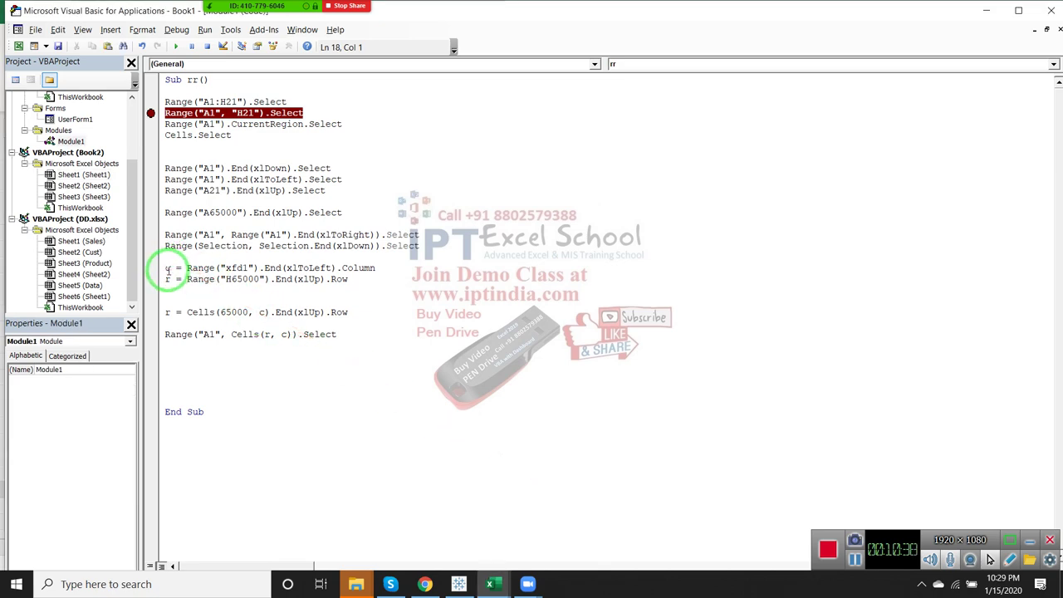
click(159, 270)
key(alt+F11)
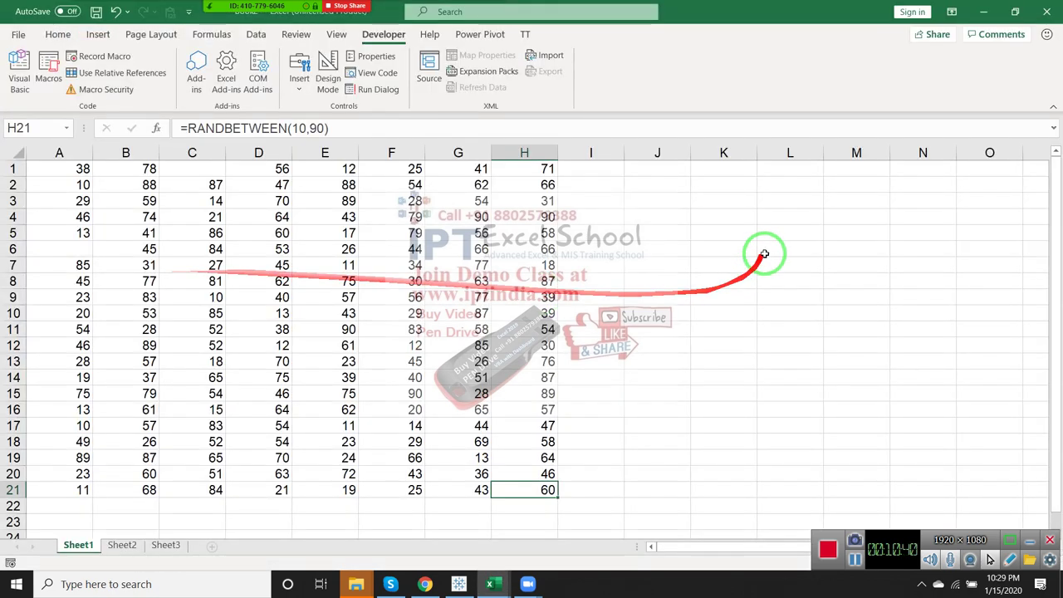
click(943, 166)
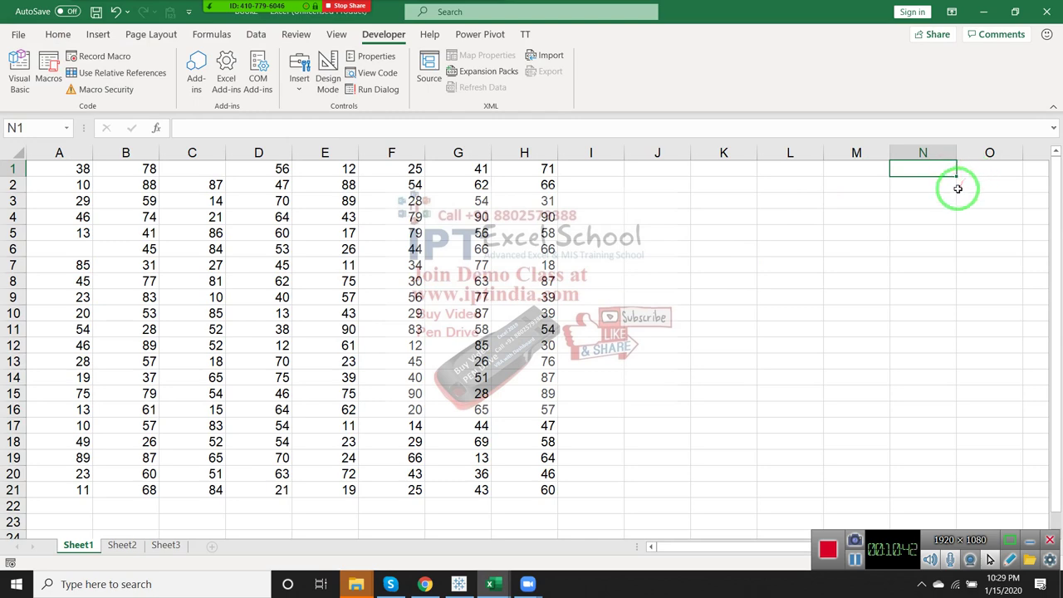
key(ctrl+Left)
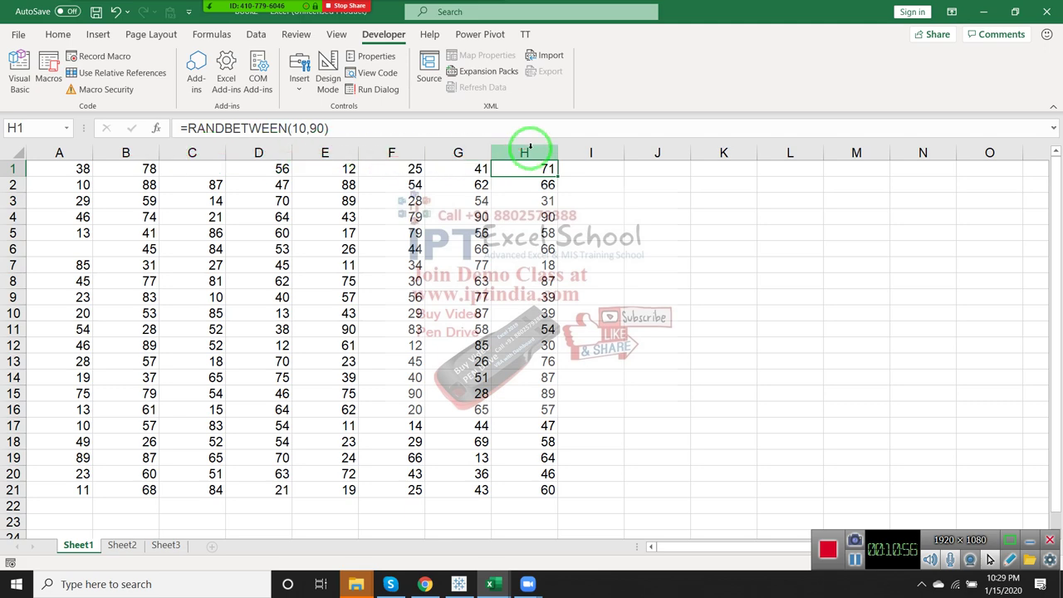
key(alt+F11)
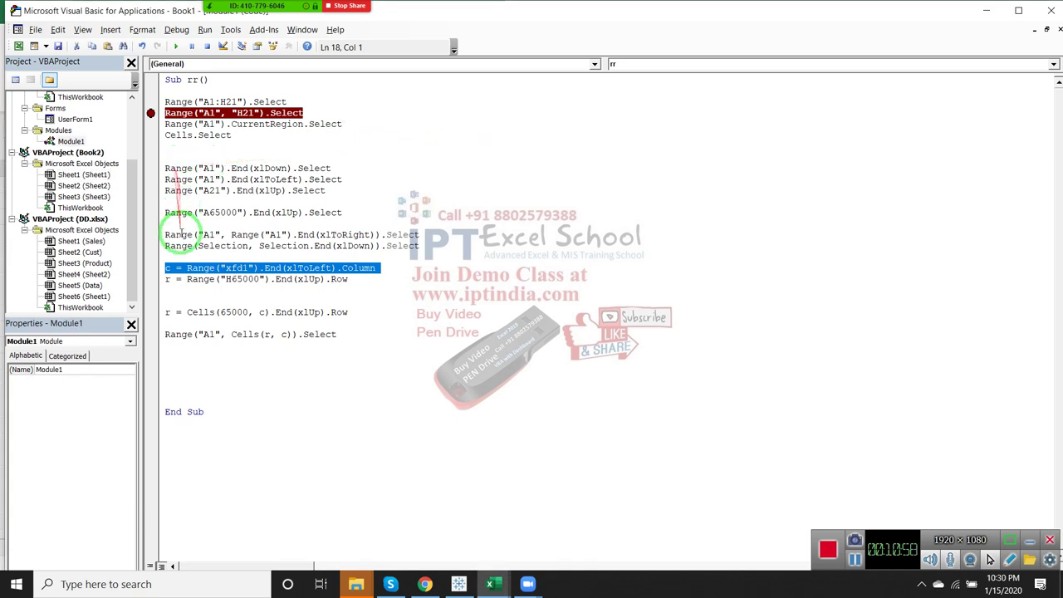
- Compare the last-row expression in the code with cell H21 at the bottom of column H
click(171, 267)
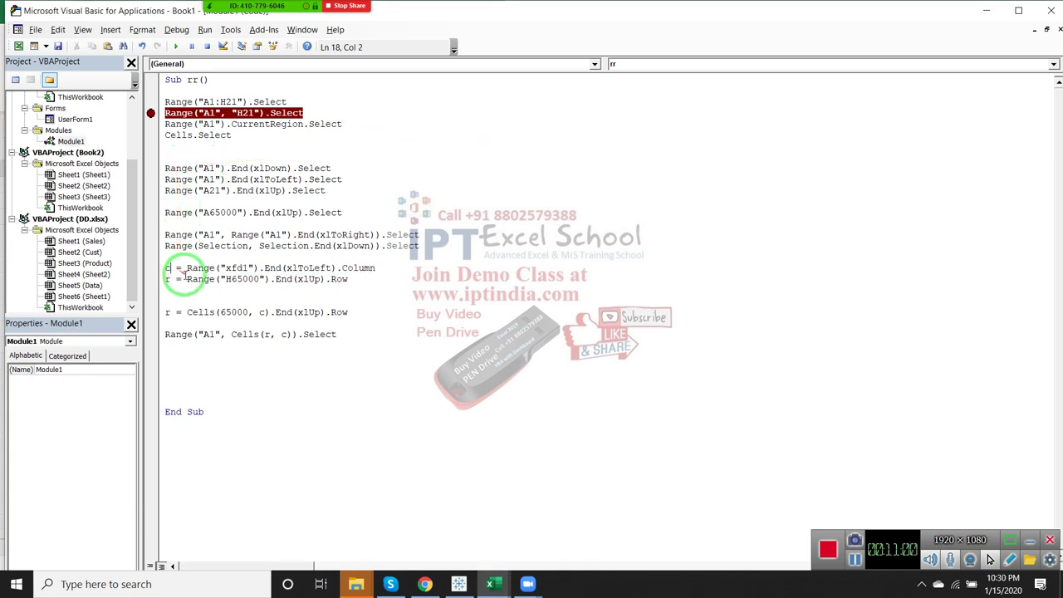
mouse_move(181, 279)
mouse_down()
mouse_move(313, 267)
mouse_move(351, 279)
mouse_up()
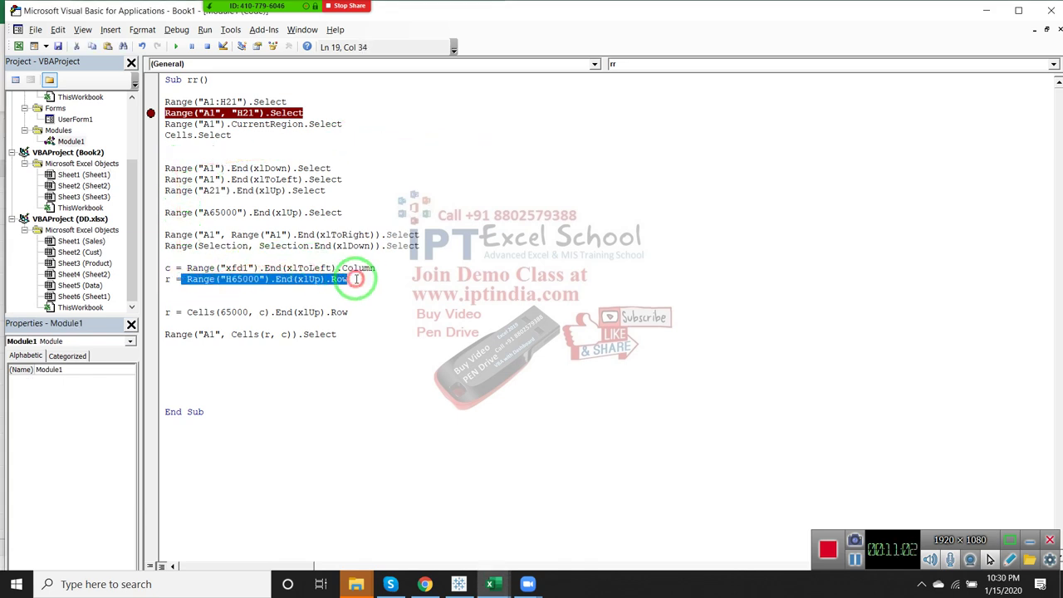
click(357, 285)
key(alt+F11)
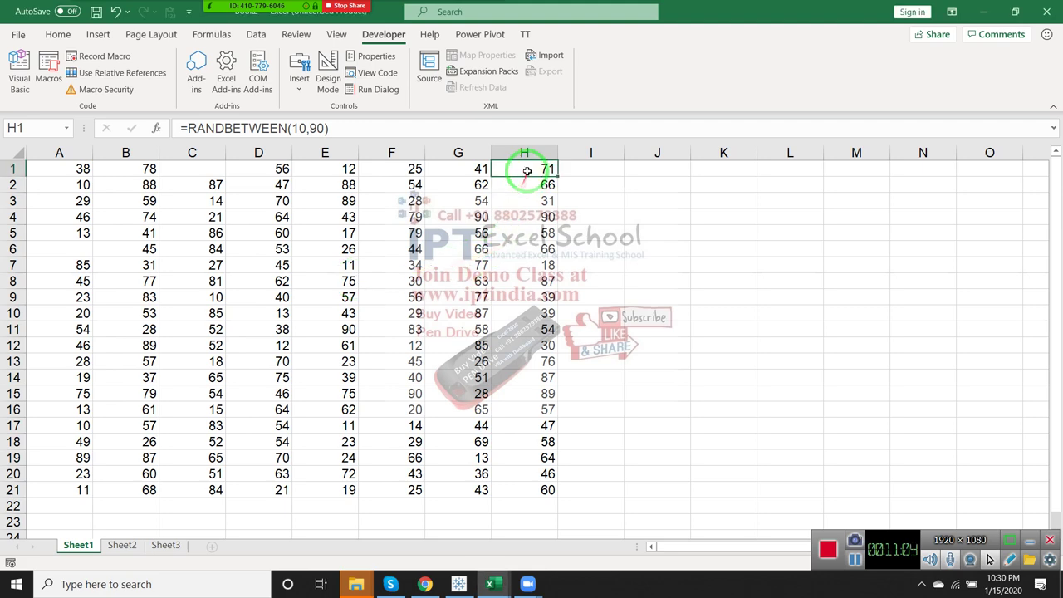
drag(556, 349, 557, 479)
click(548, 490)
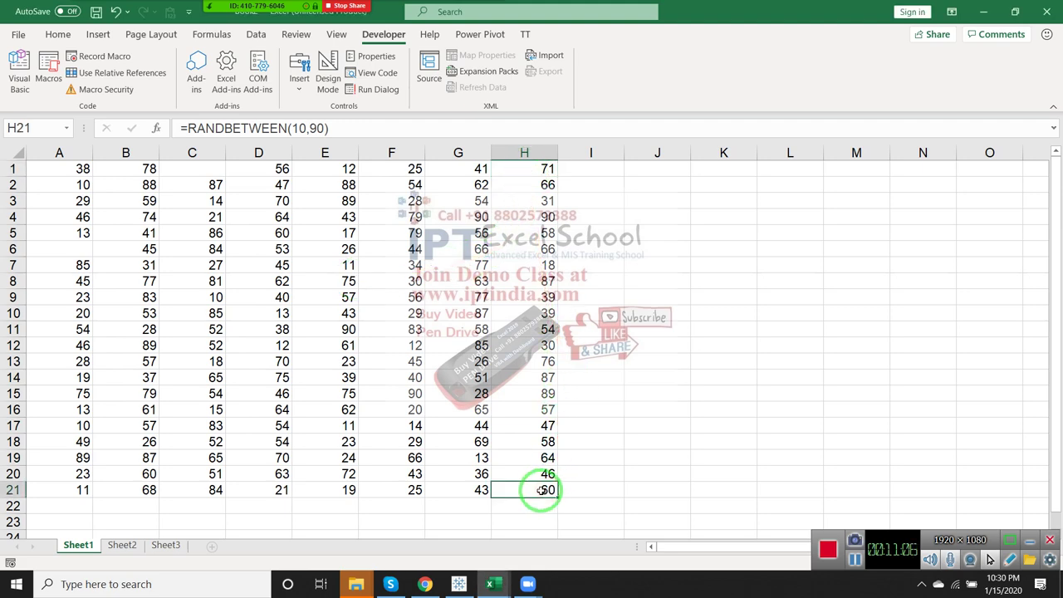
key(alt+F11)
drag(422, 419, 121, 265)
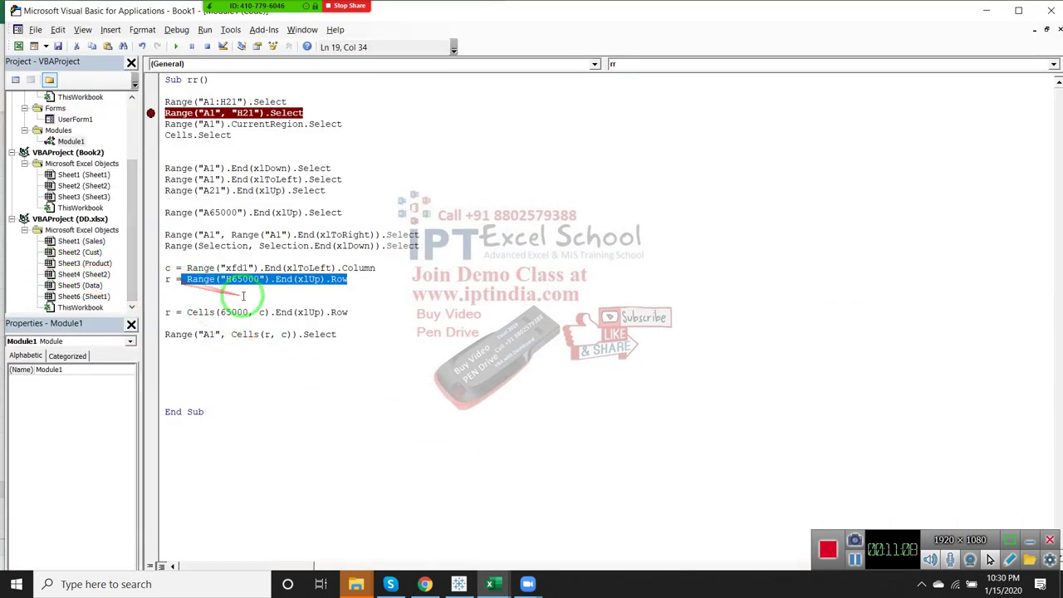
key(alt+F11)
drag(368, 391, 60, 141)
- Go to H65000 via the Name Box, Ctrl+Up to reach H21, then return to the last-row line
click(29, 128)
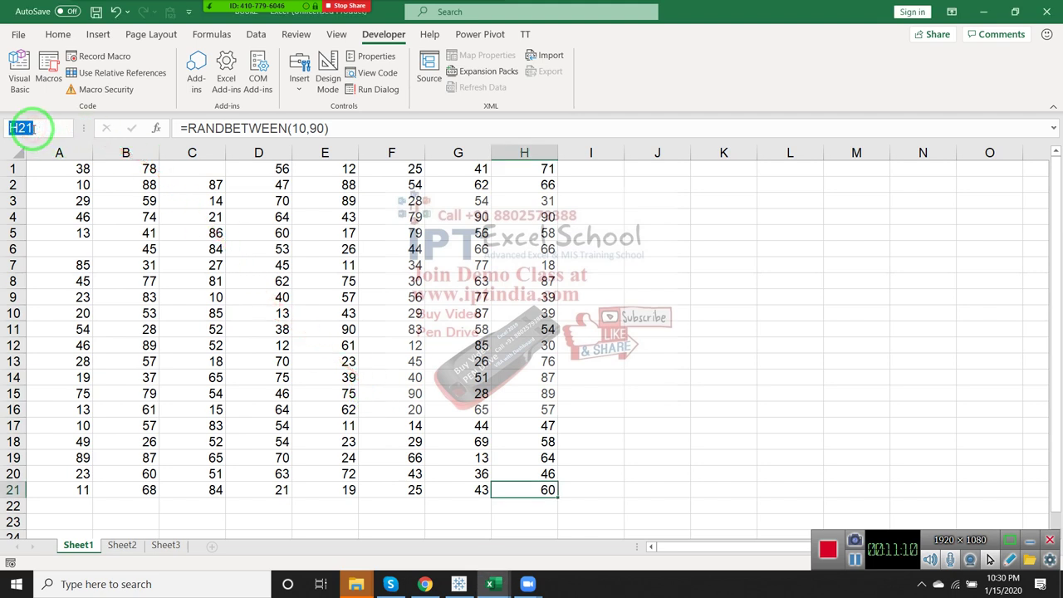
text(h65000)
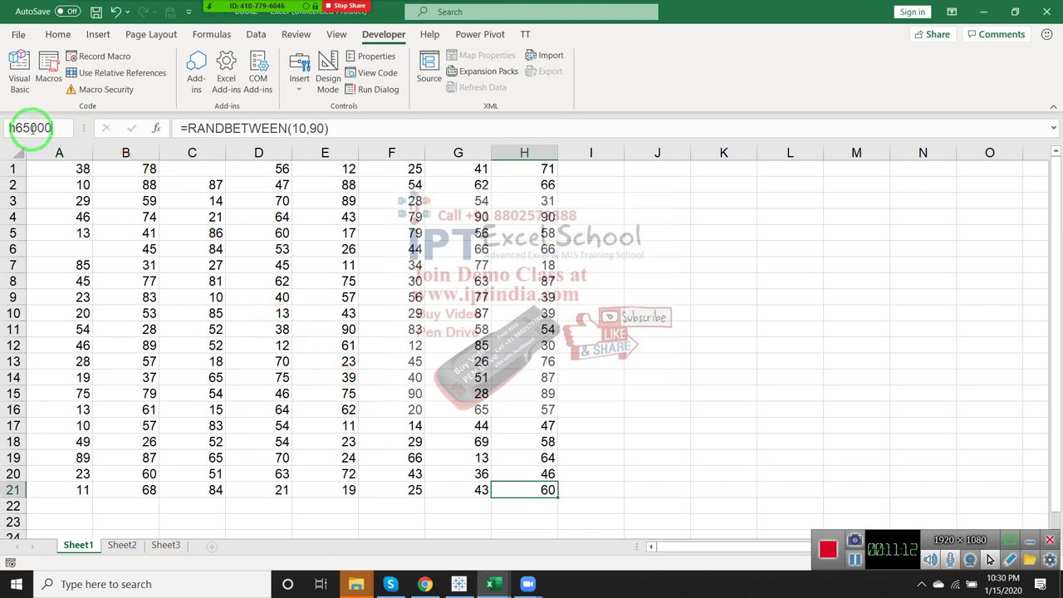
drag(88, 167, 440, 332)
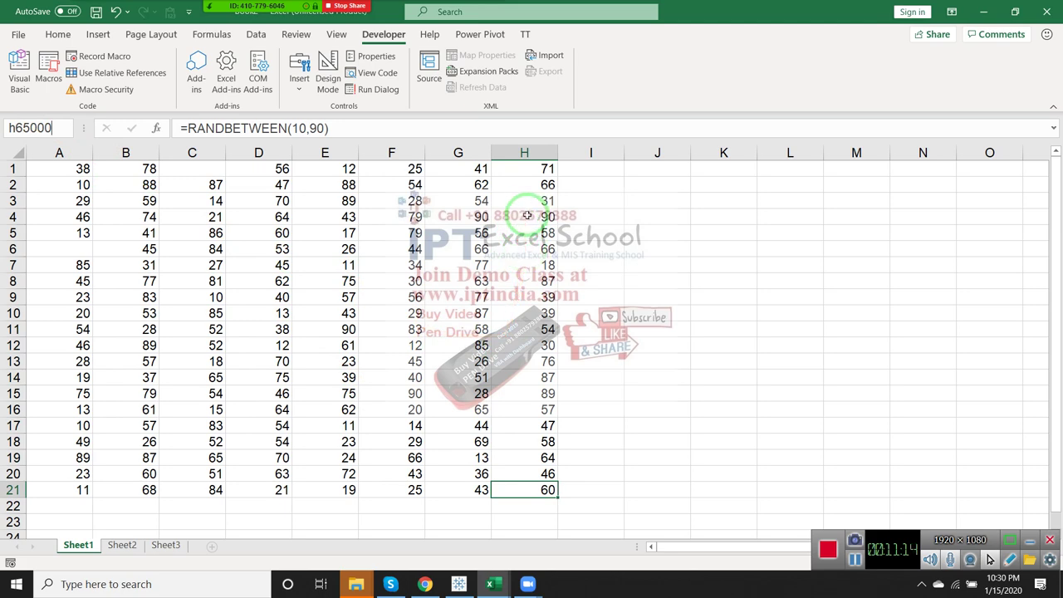
key(Return)
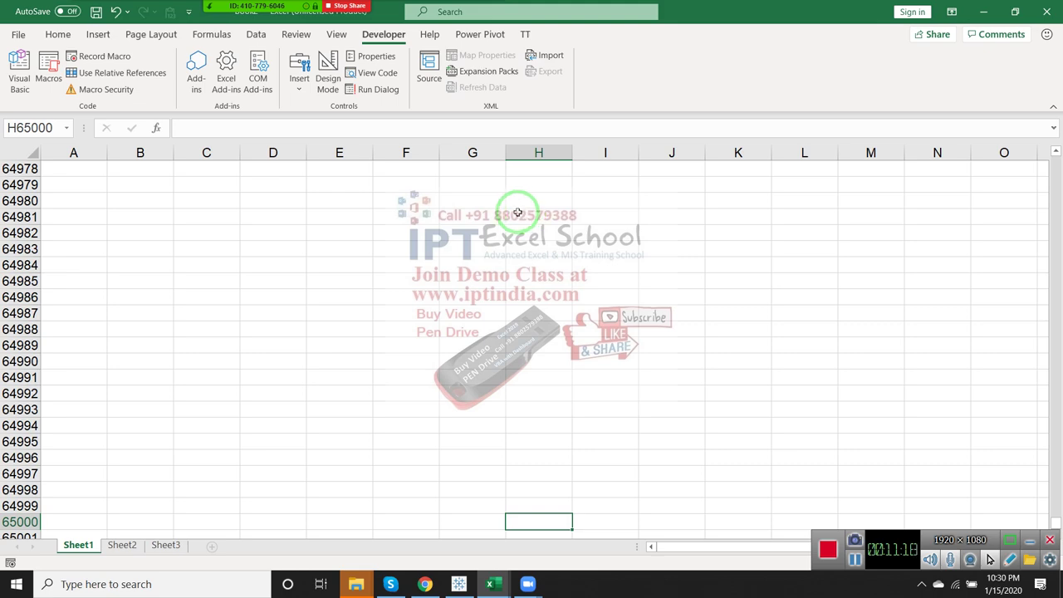
key(ctrl+Up)
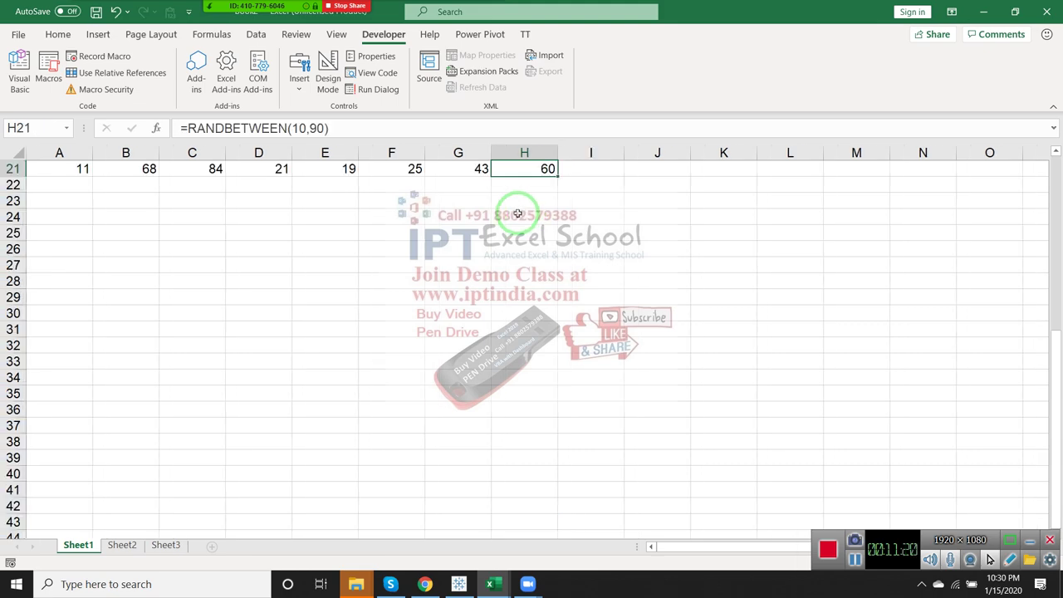
scroll(517, 214, up, 5)
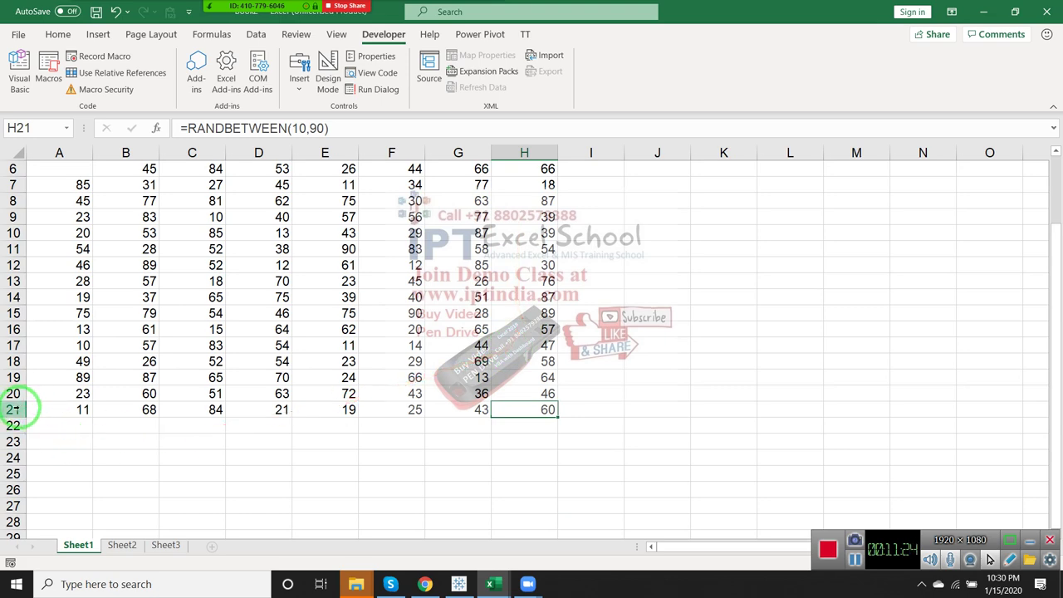
key(alt+F11)
click(171, 277)
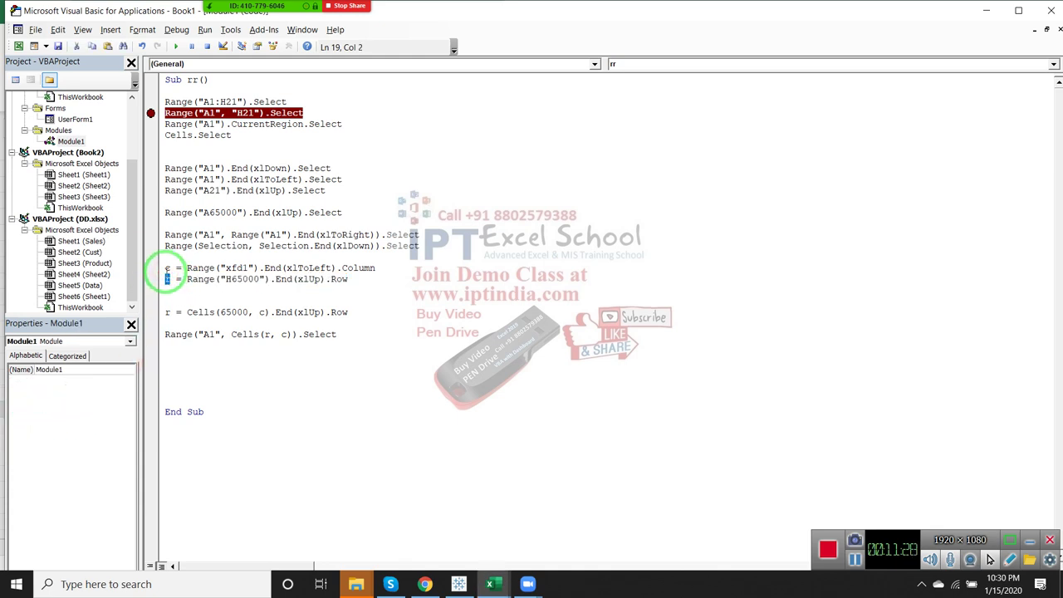
click(166, 267)
double_click(167, 268)
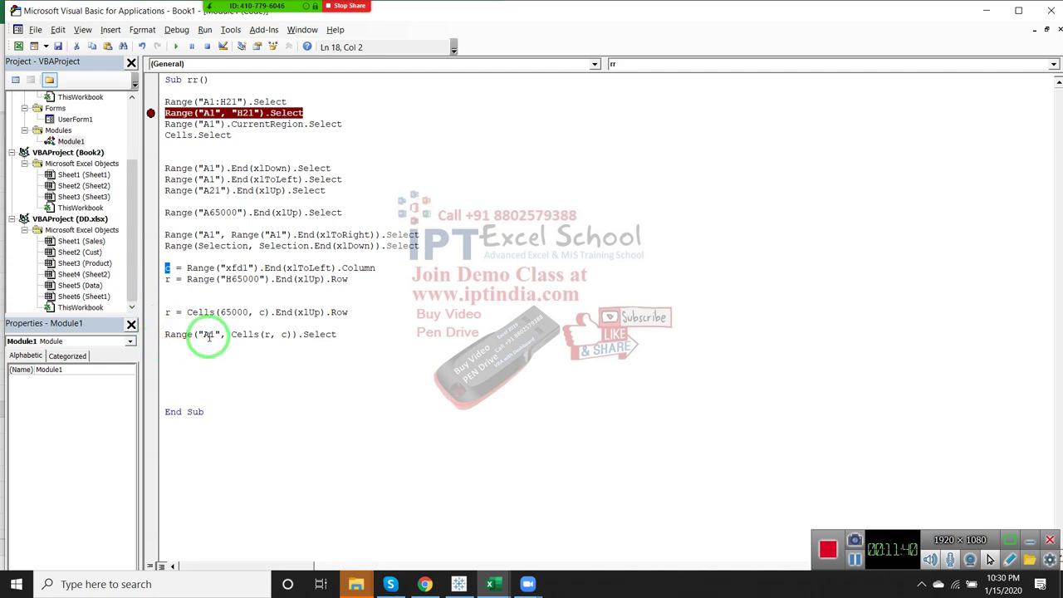
drag(198, 334, 215, 334)
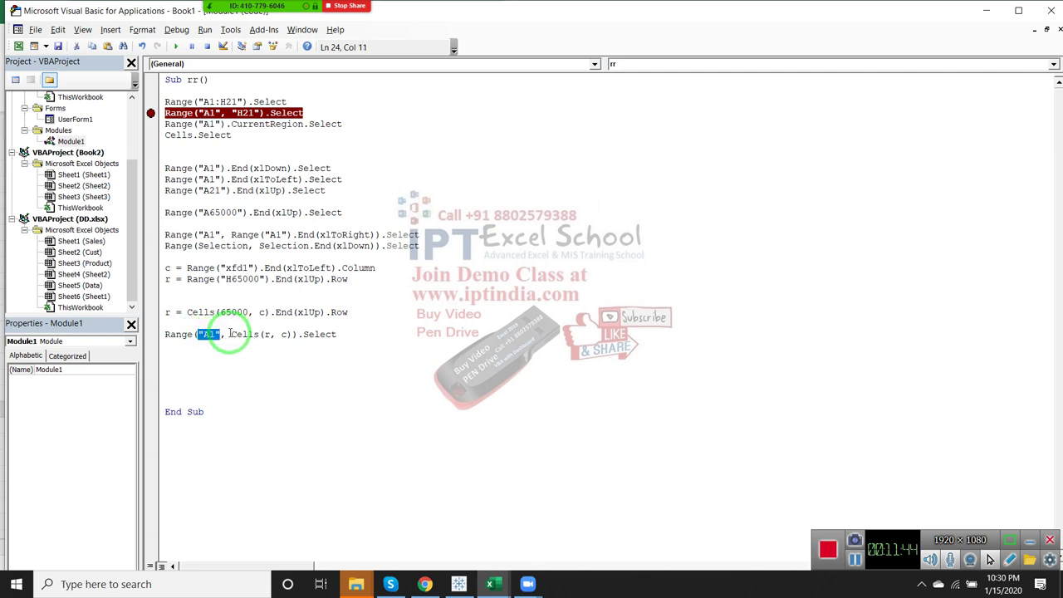
click(226, 334)
drag(226, 334, 293, 334)
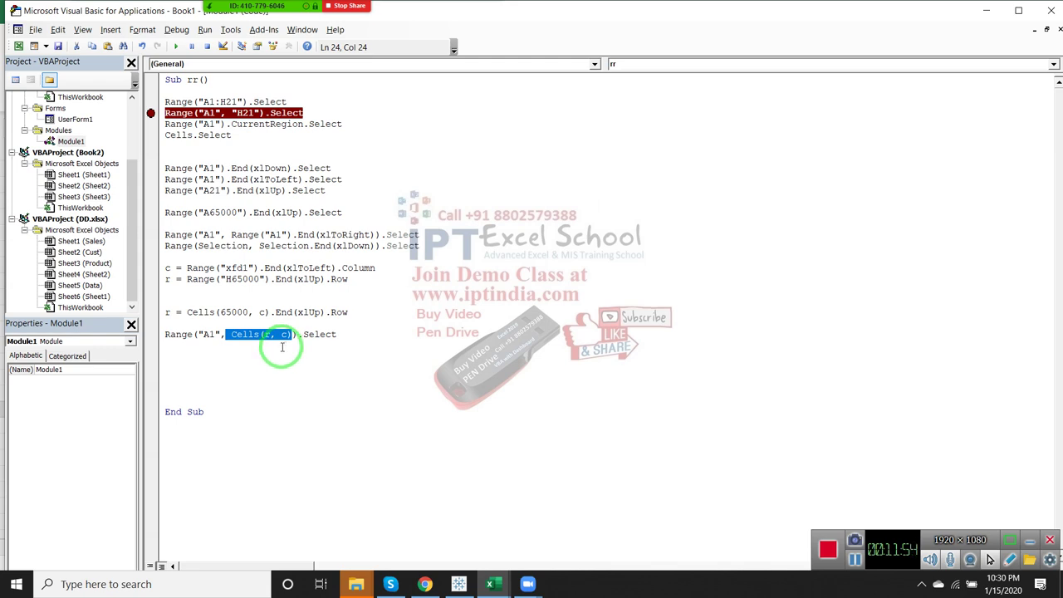
click(208, 365)
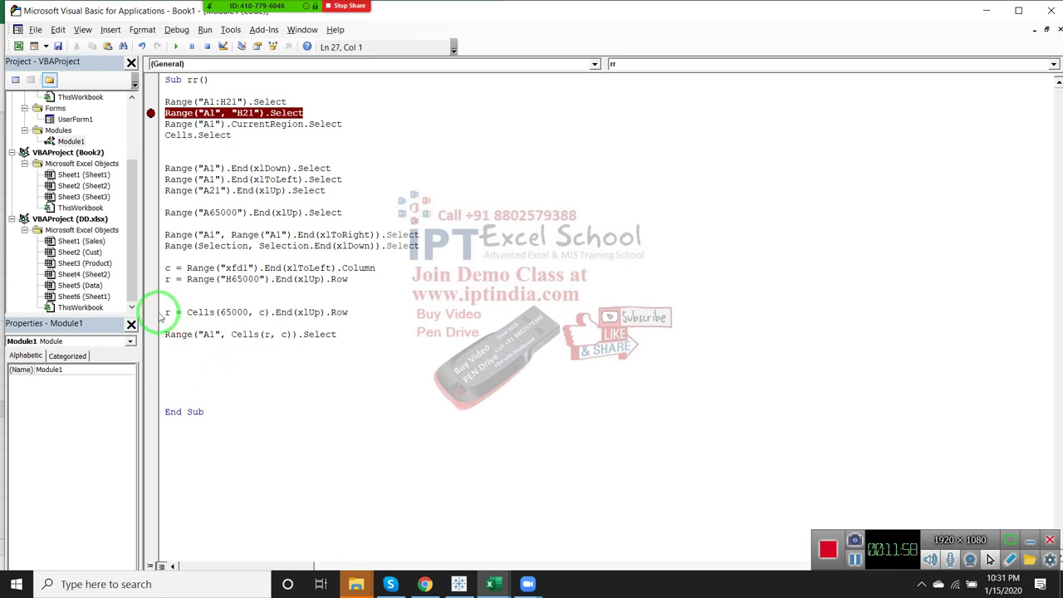
click(155, 313)
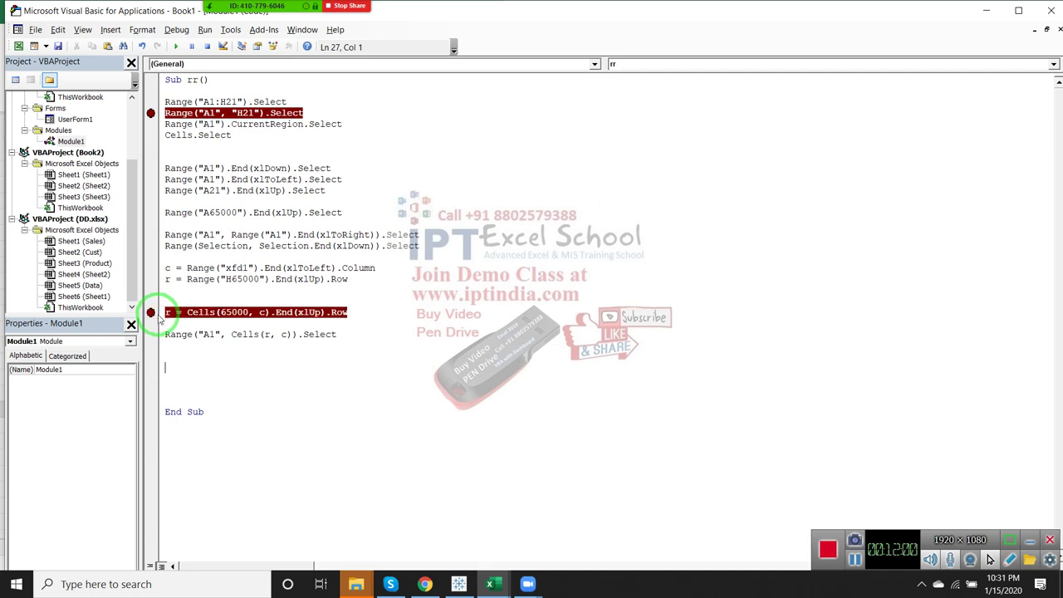
click(153, 313)
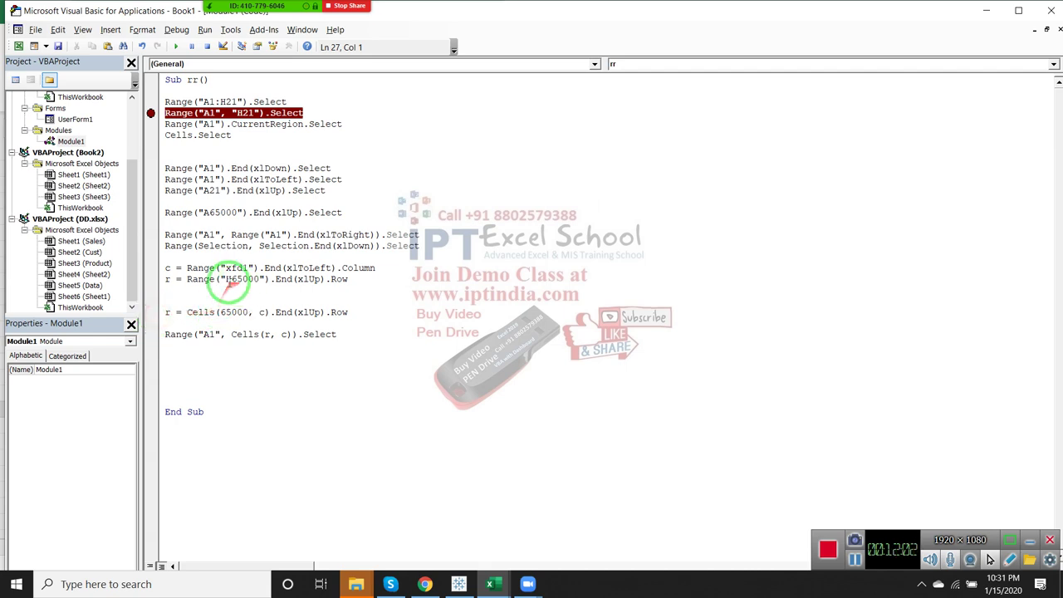
drag(230, 279, 252, 280)
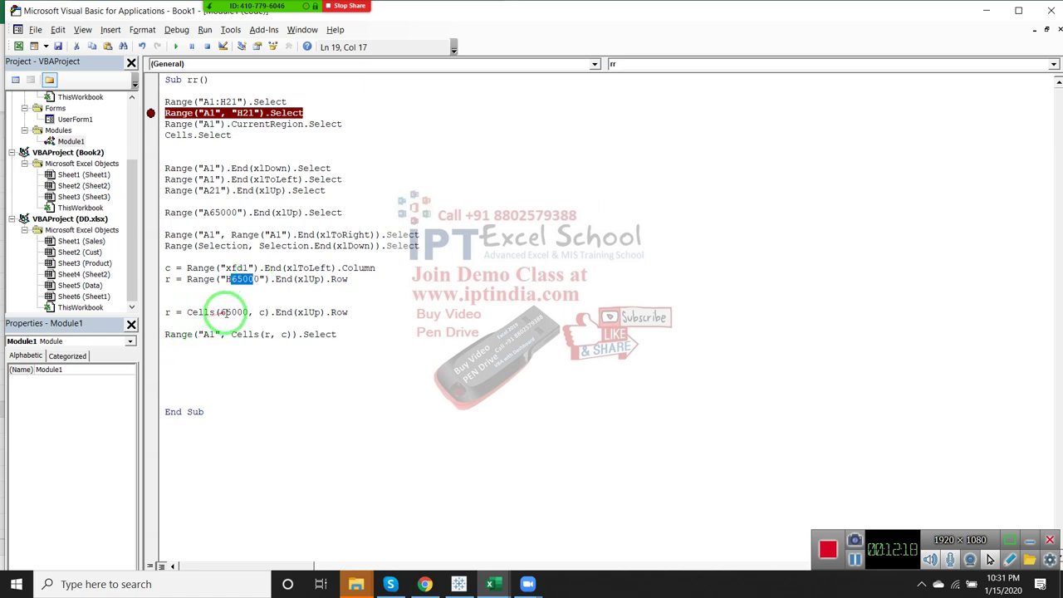
- Highlight the 65000 row number, the column variable c and the expression computing c
double_click(226, 313)
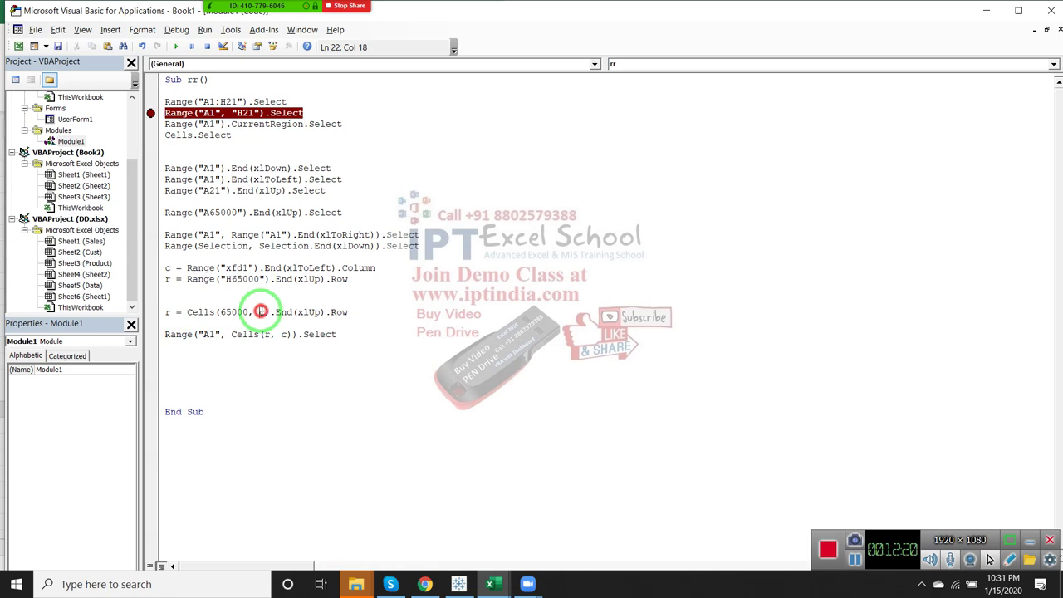
double_click(262, 312)
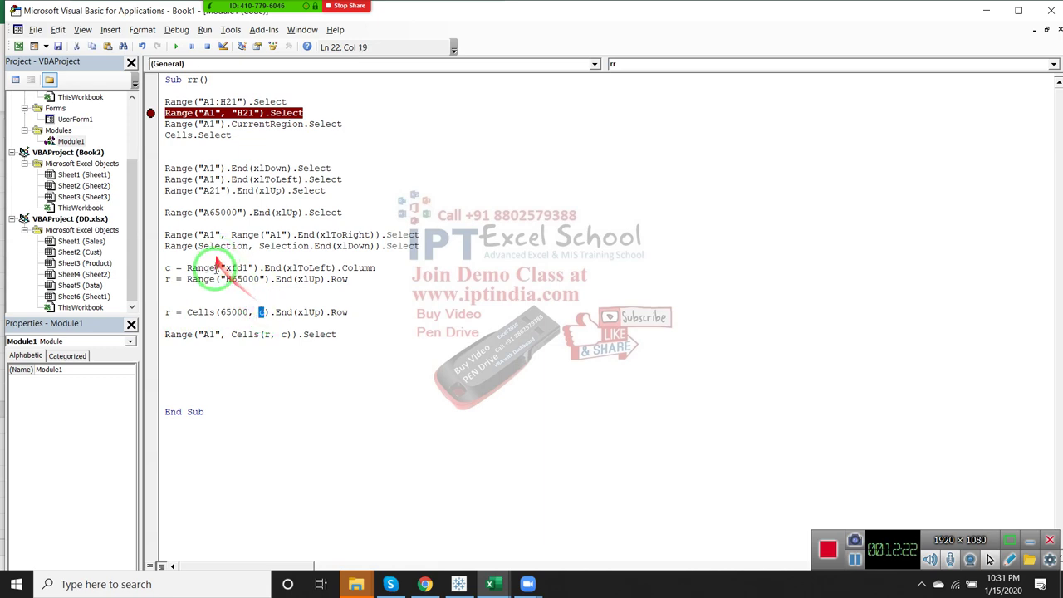
drag(187, 268, 384, 270)
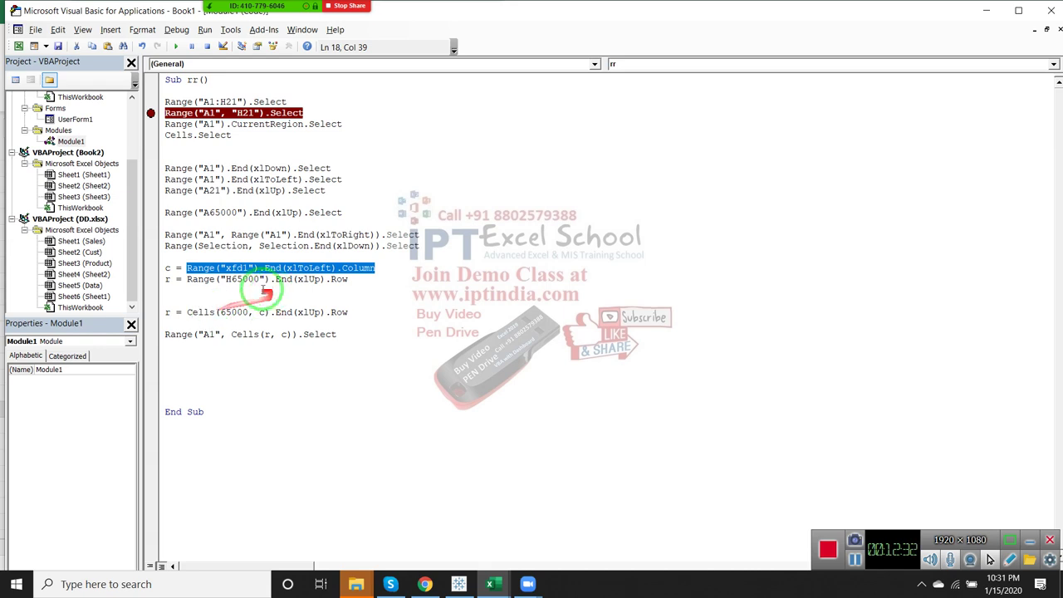
- Add a blank line after the Range("A1", Cells(r, c)).Select statement and switch to Excel
click(238, 307)
click(233, 344)
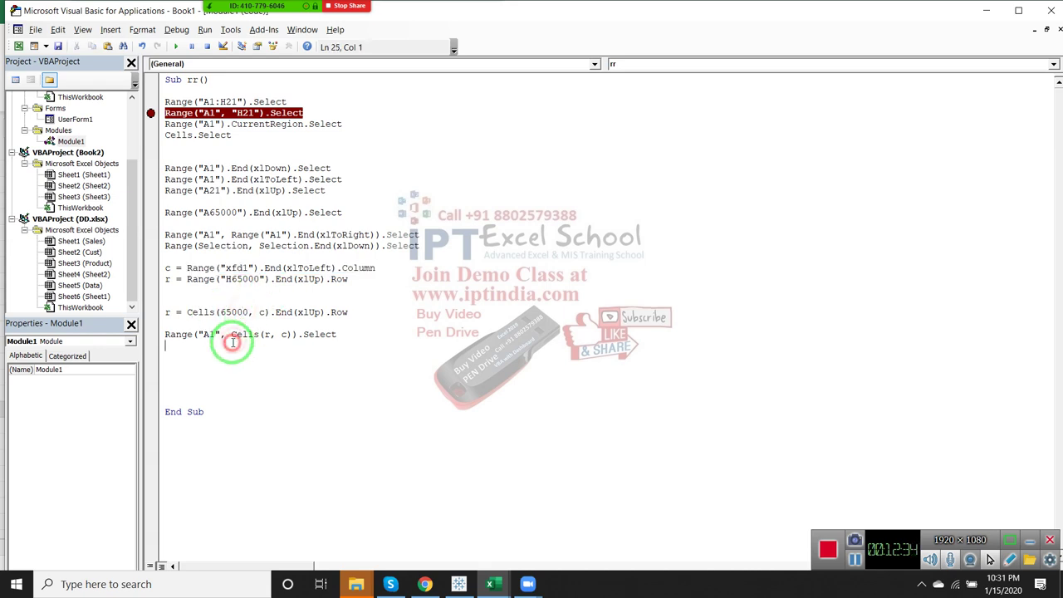
key(Return)
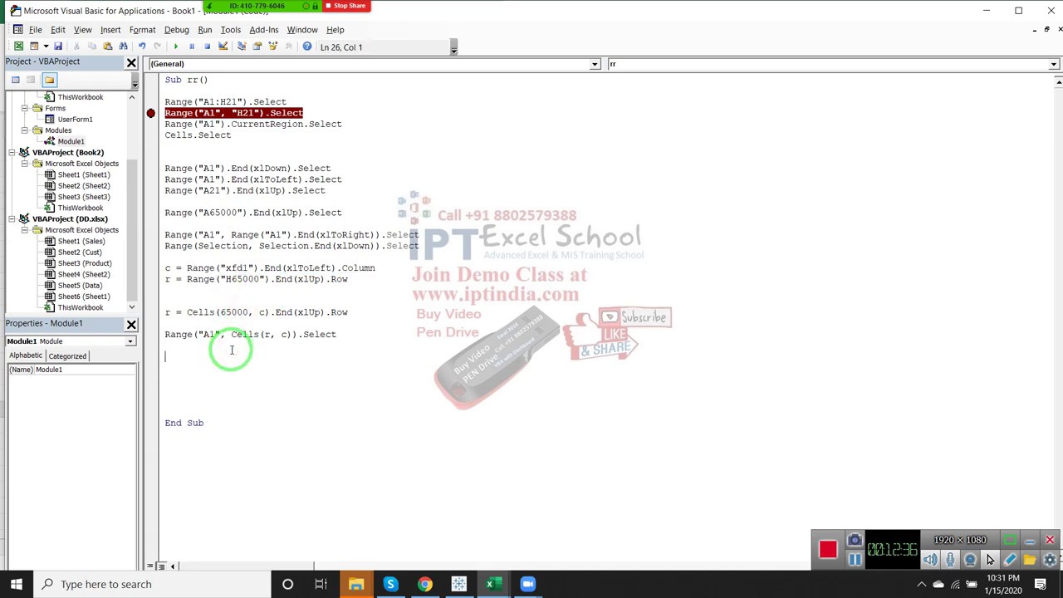
key(alt+F11)
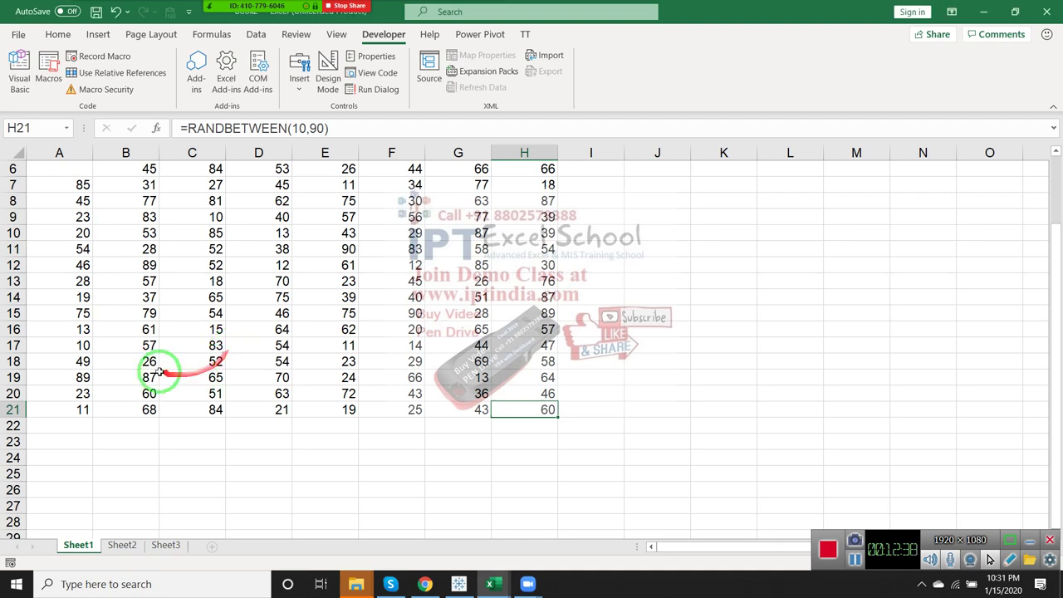
- Enter 50 in the empty cell A6
click(143, 355)
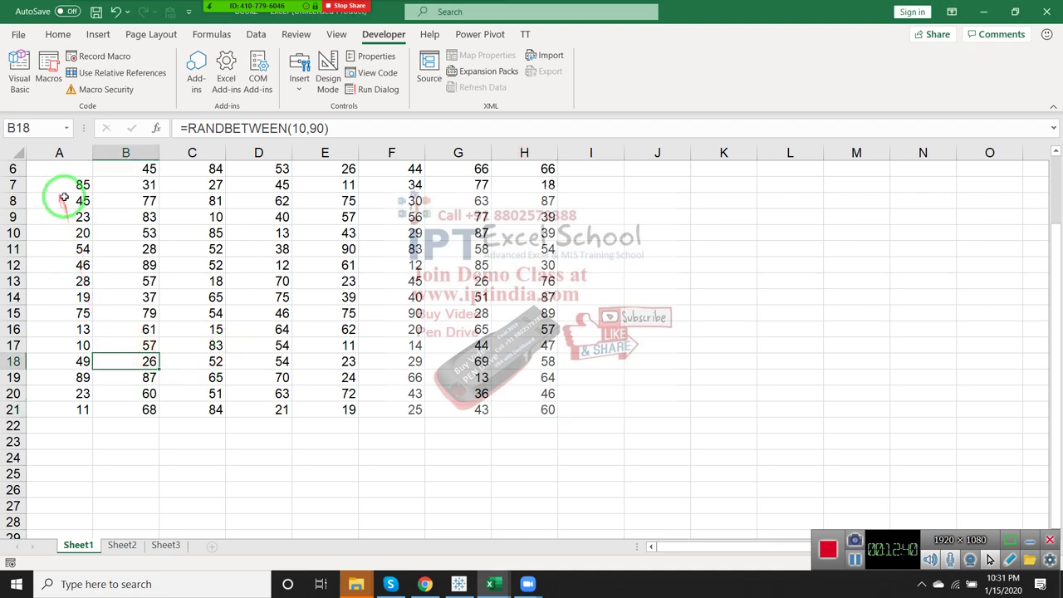
scroll(54, 199, up, 2)
click(69, 249)
text(50)
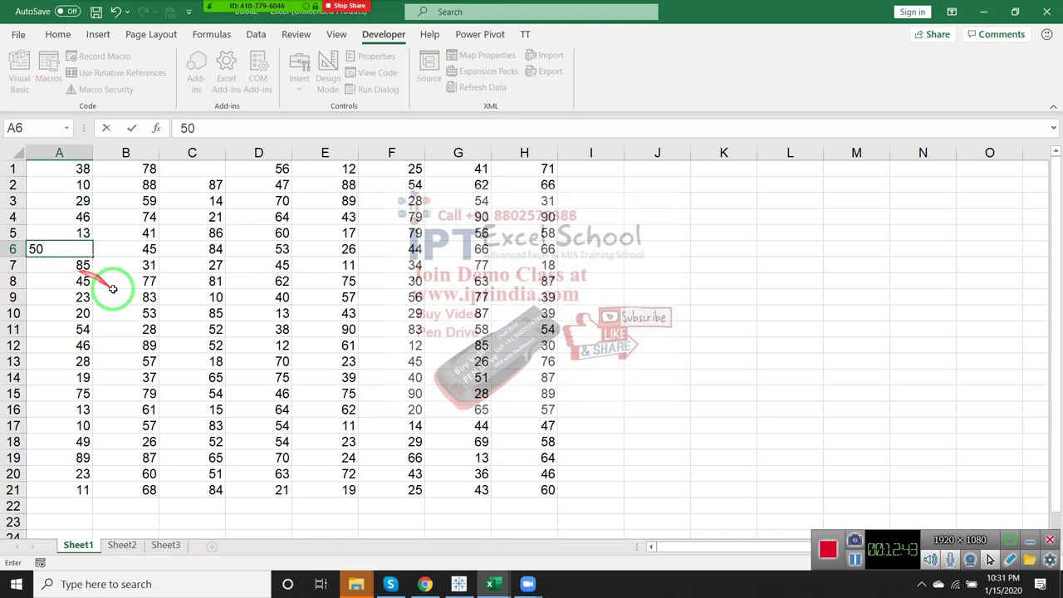
click(108, 297)
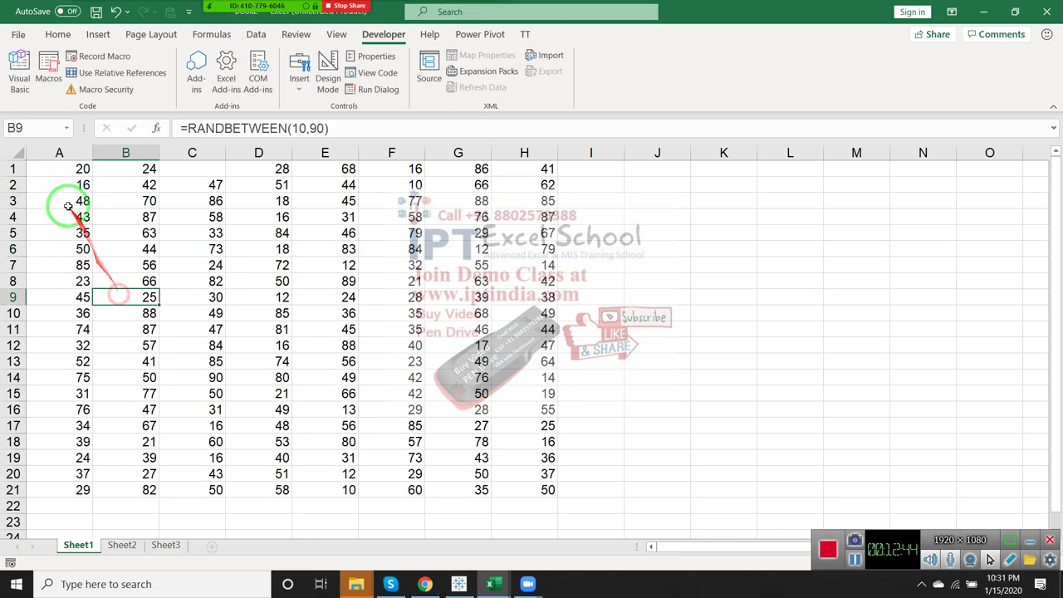
- Check with Ctrl+Down that column A runs unbroken to A21, then return to the macro
click(59, 181)
key(ctrl+Down)
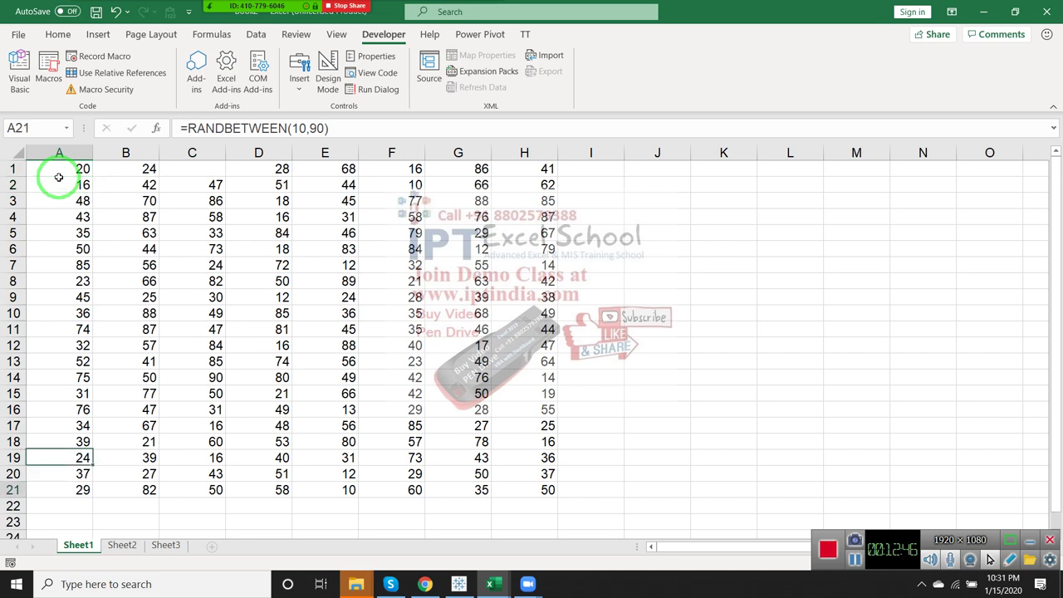
scroll(94, 249, down, 5)
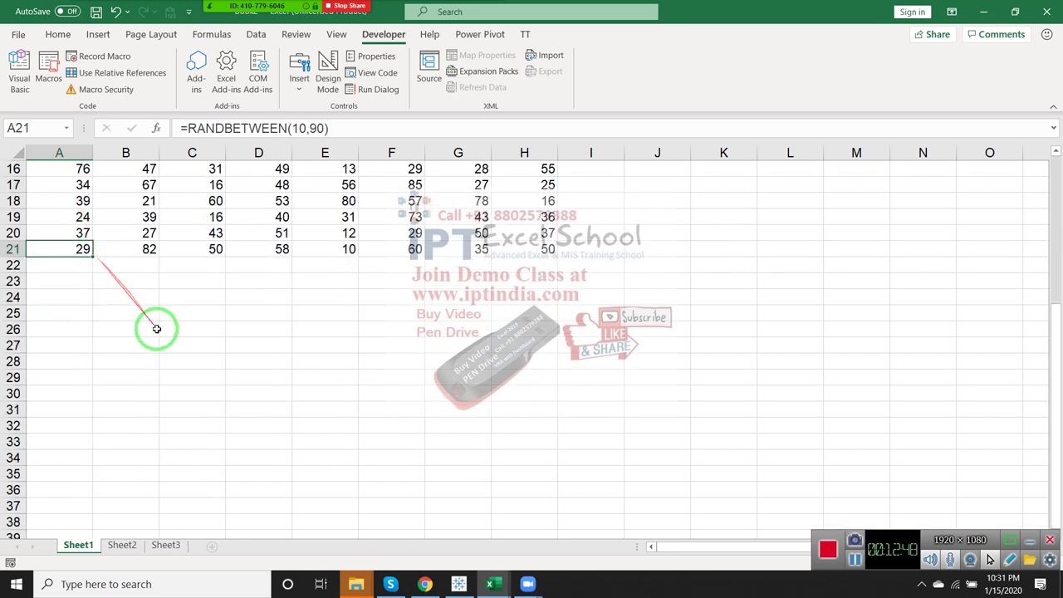
key(Down)
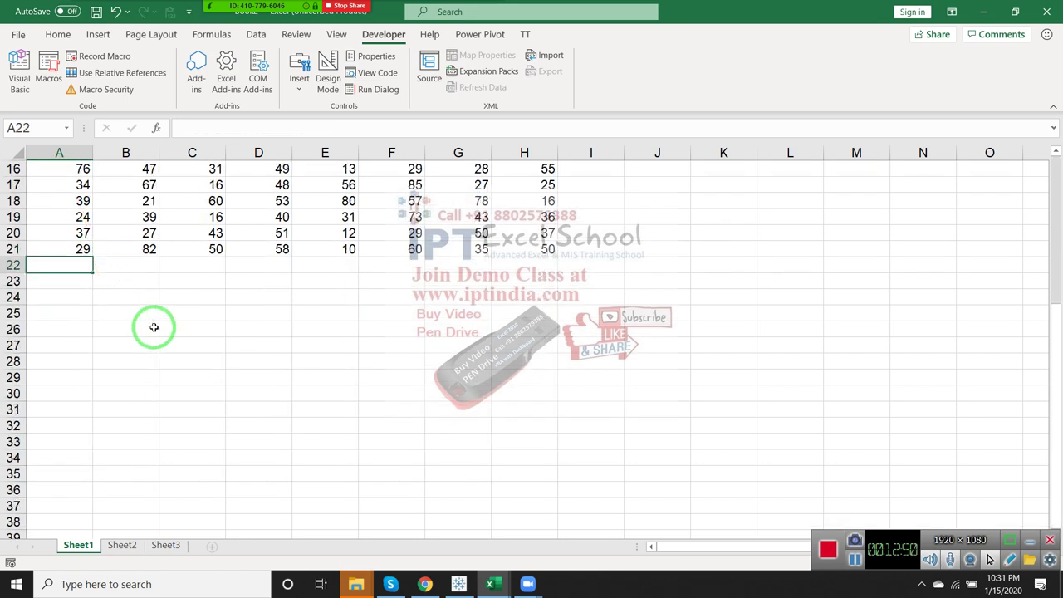
key(Up)
key(Down)
key(Right)
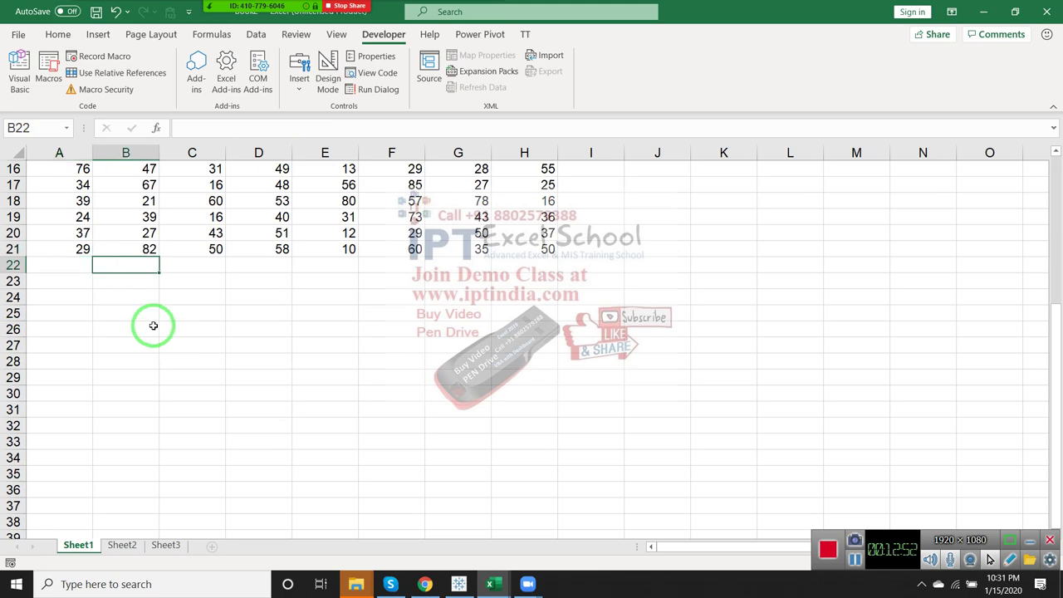
key(Left)
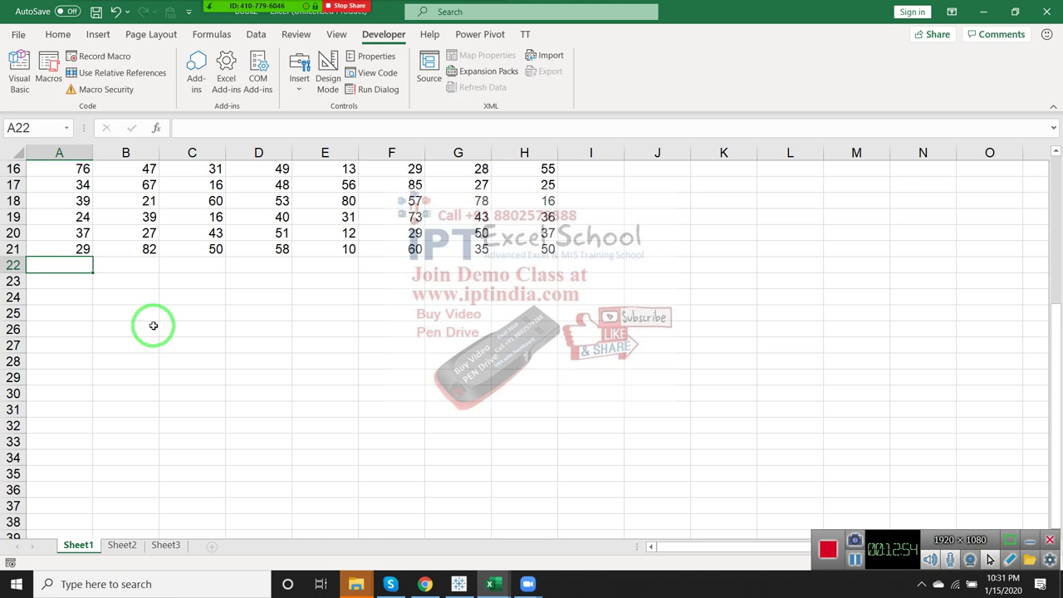
key(Up)
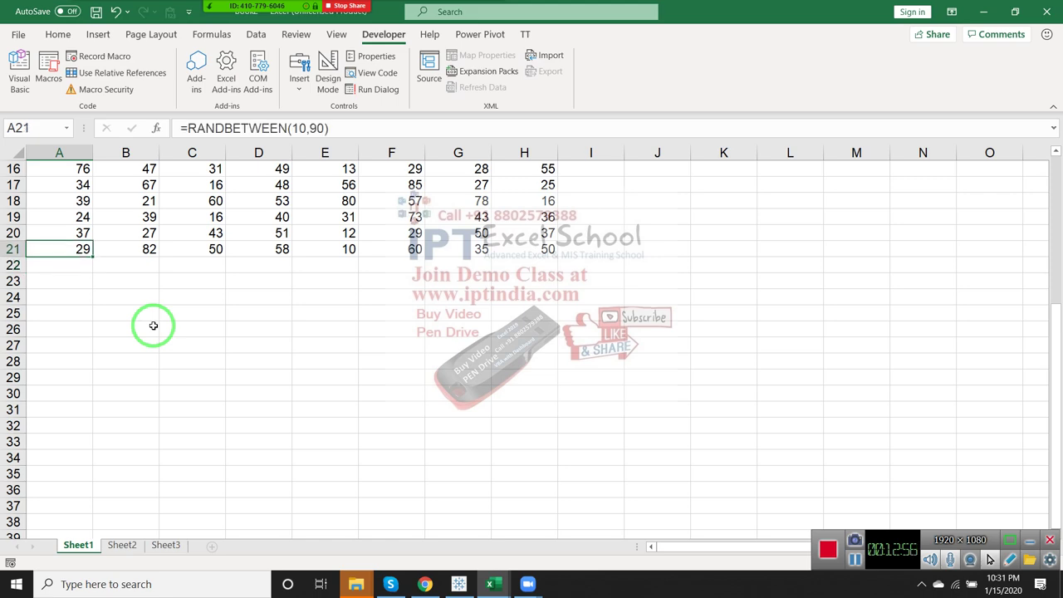
key(alt+F11)
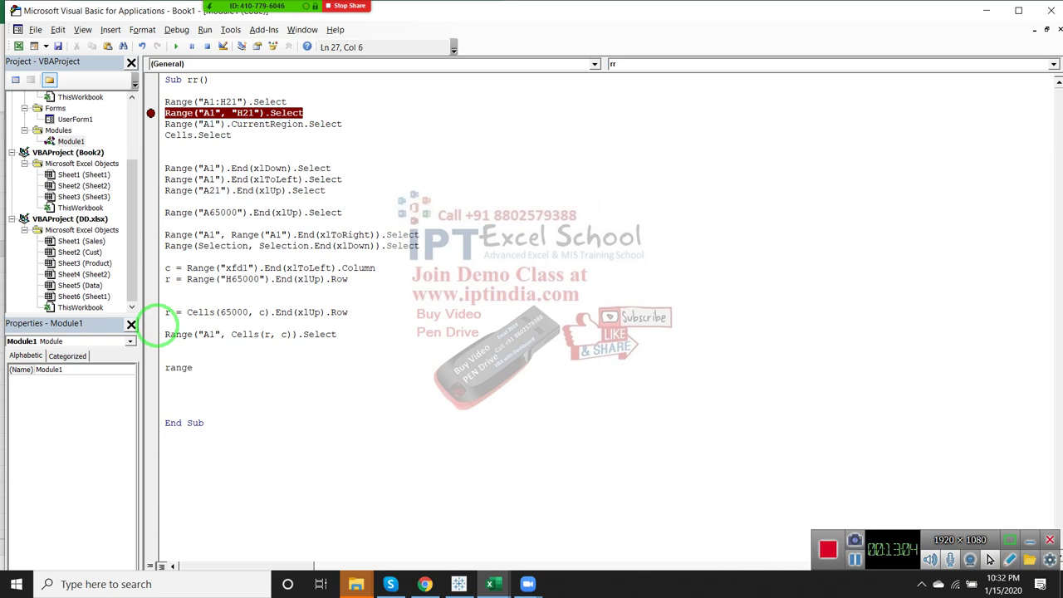
- Write Range("A65000").End(xlUp).Offset(1,0).Select as a new macro line, then switch to Excel
text(("A65)
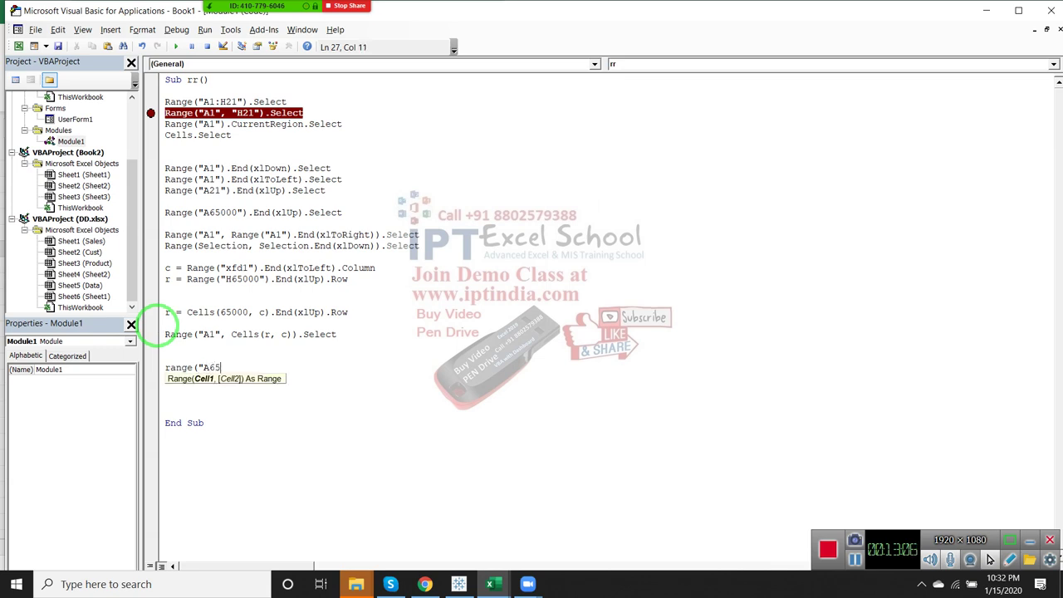
text(000)
text())
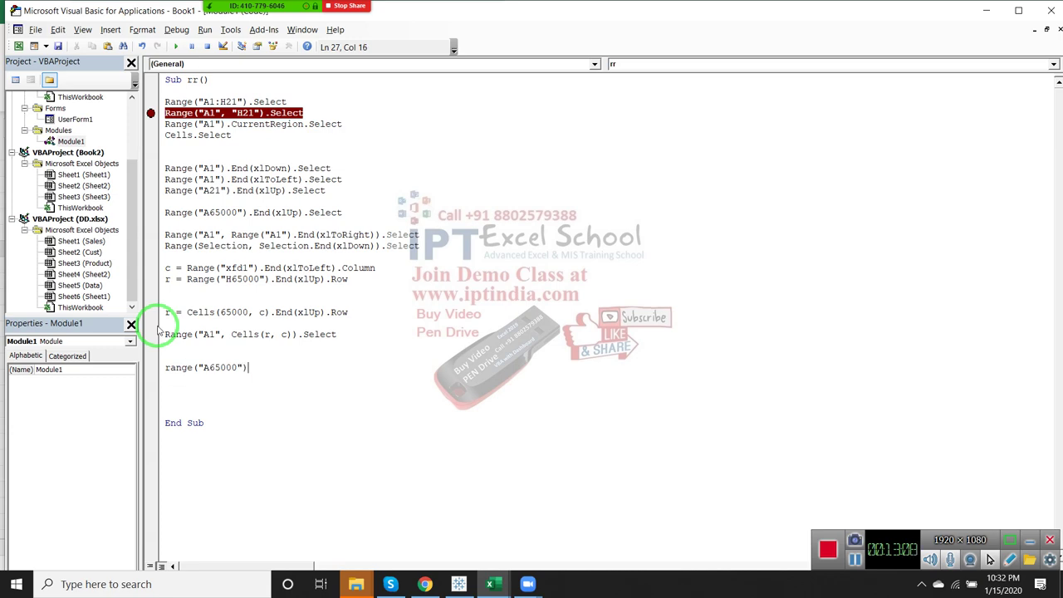
text(.End()
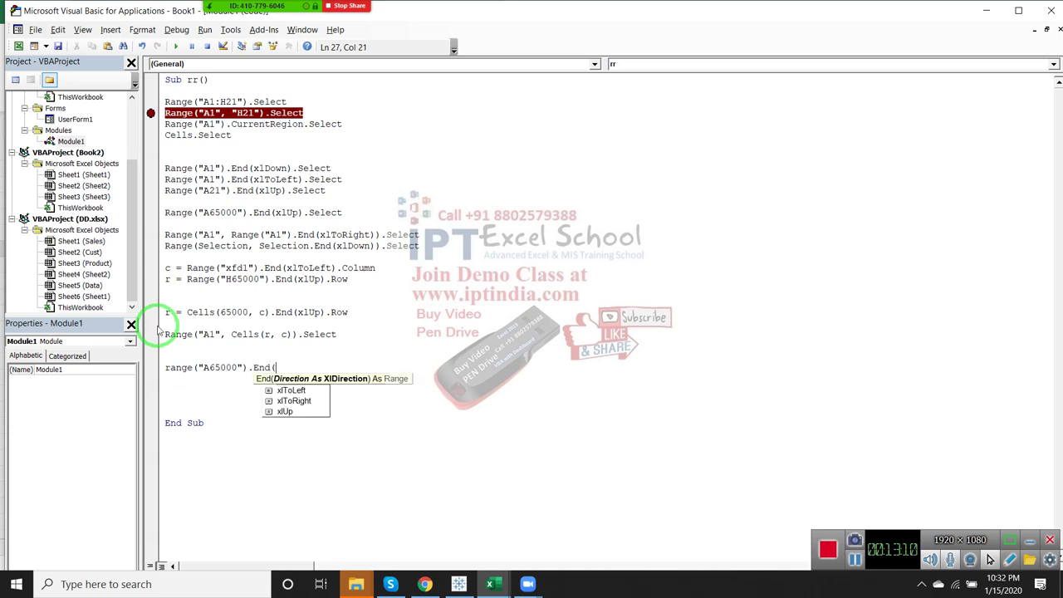
text(xlUp))
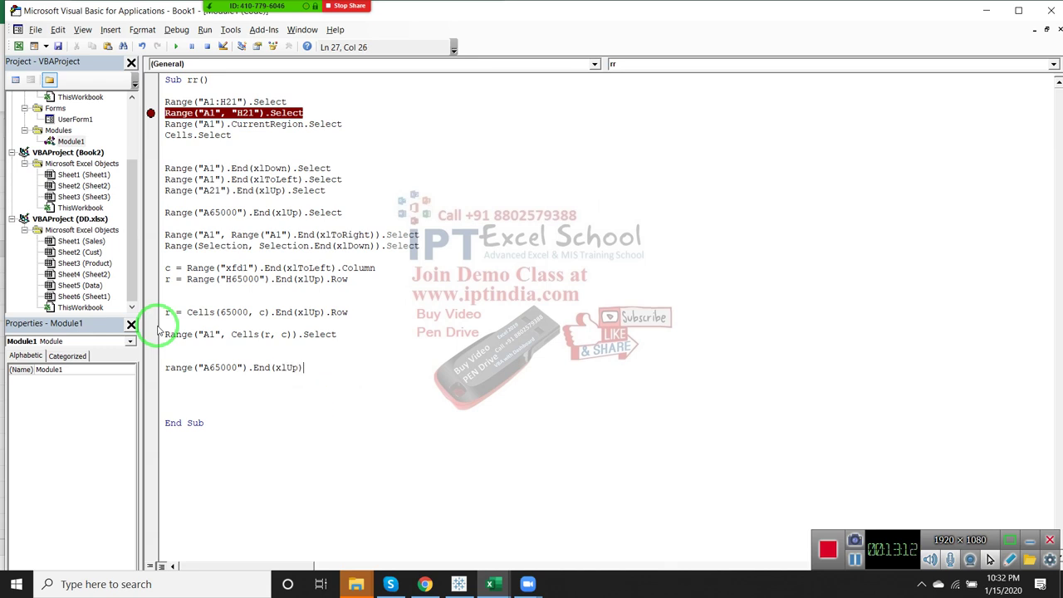
text(.of)
key(Tab)
text((1,)
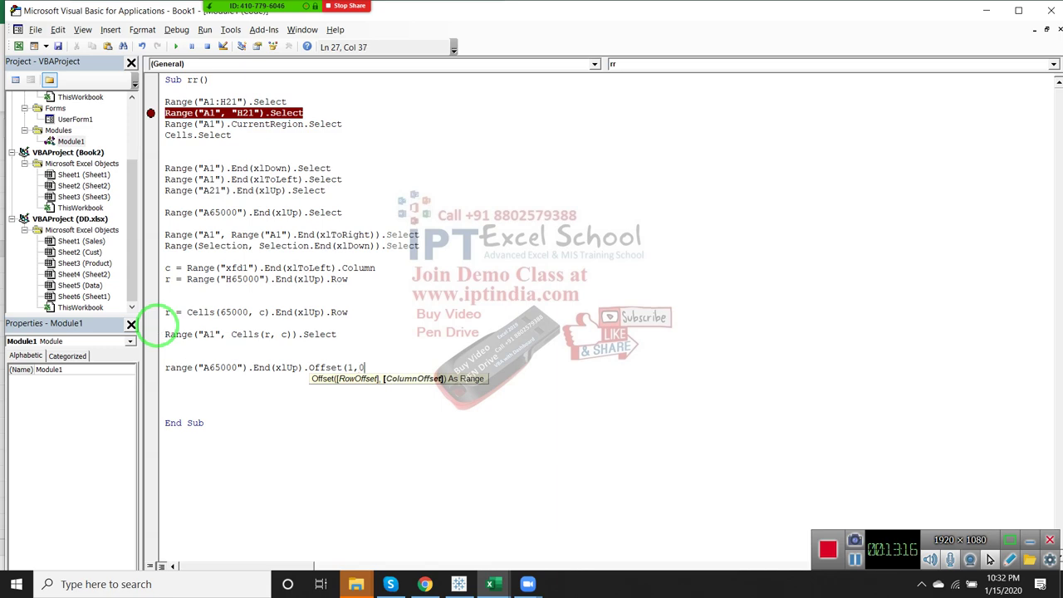
text().sel)
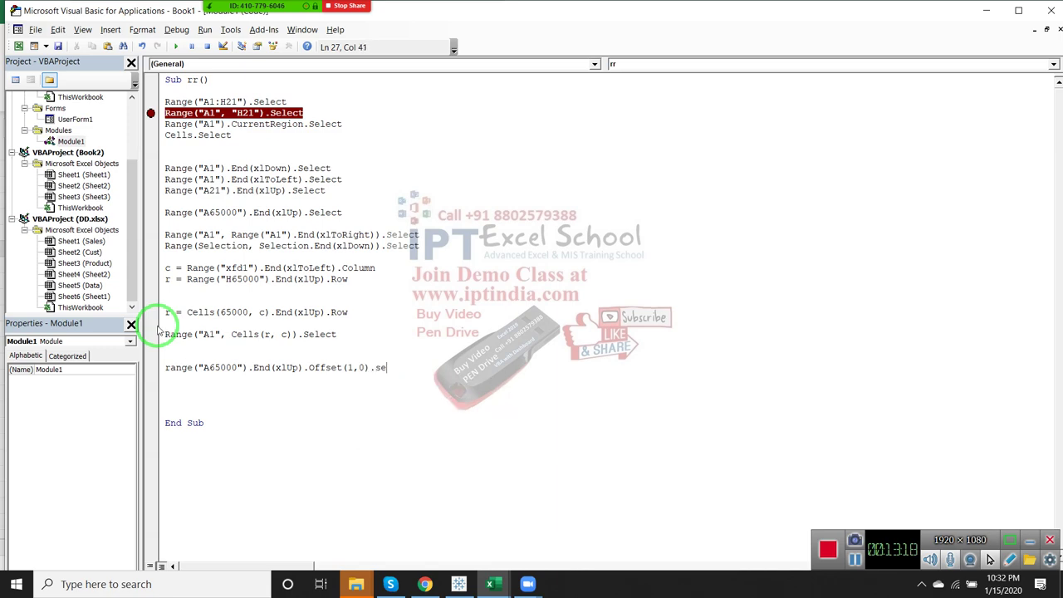
key(Return)
key(alt+F11)
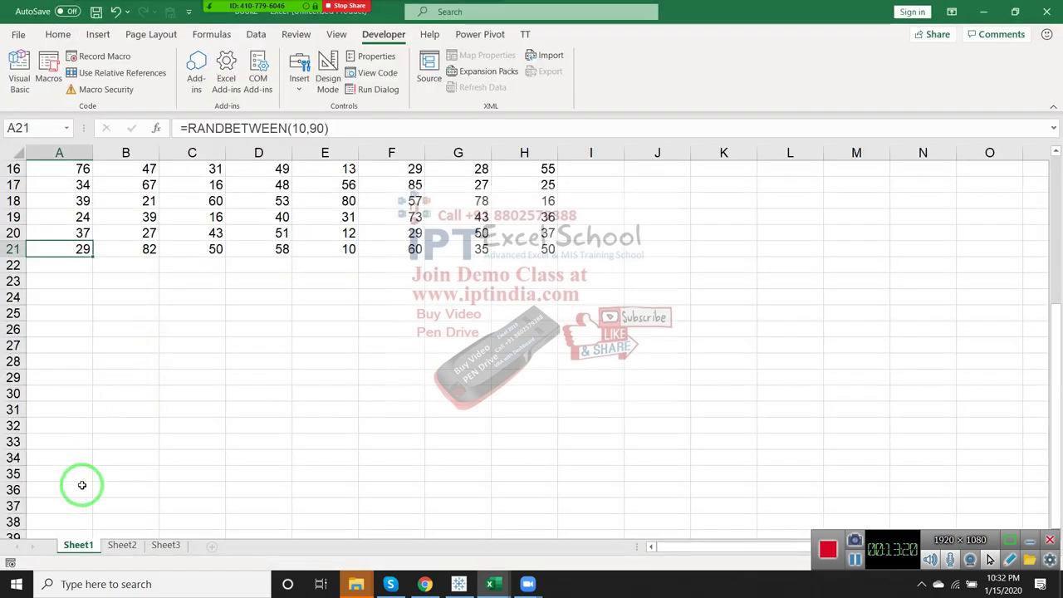
- Confirm Ctrl+Up from A37 lands on A21, then highlight Range("A65000").End(xlUp) in the code
click(78, 506)
key(ctrl+Up)
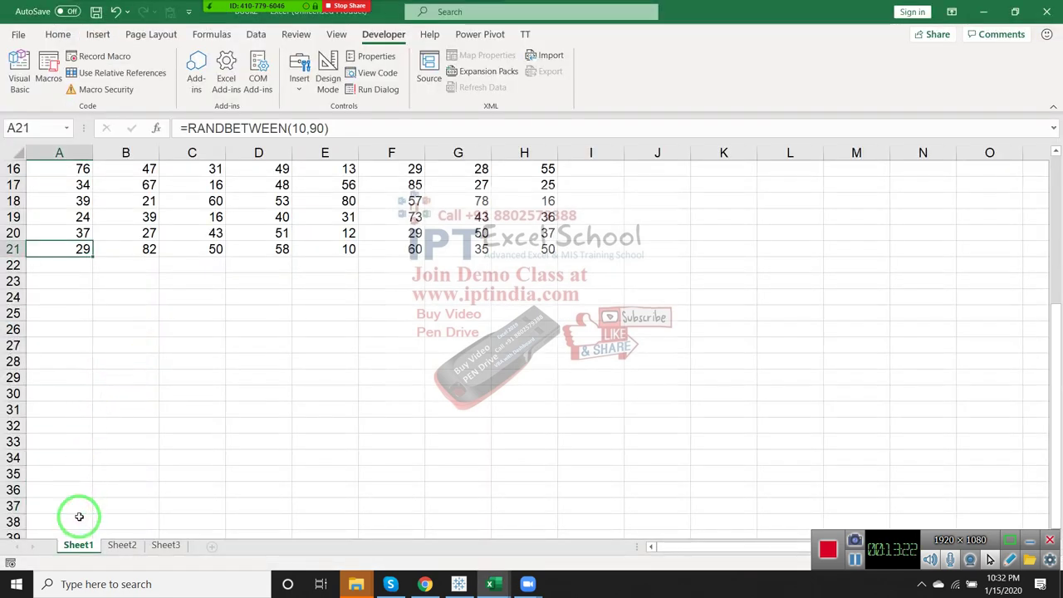
scroll(75, 519, up, 3)
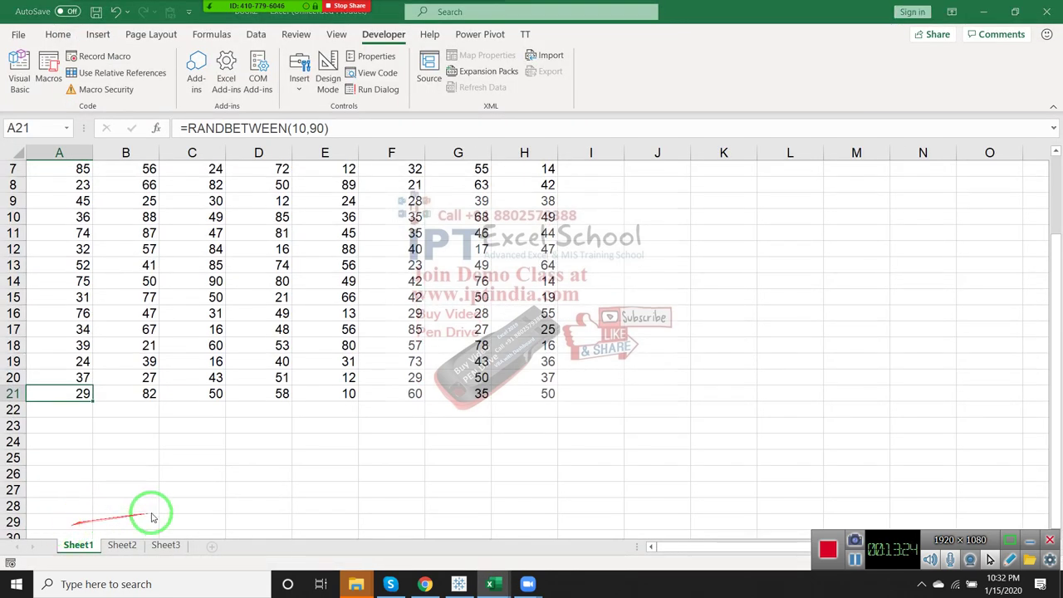
key(alt+F11)
click(311, 377)
drag(304, 368, 141, 382)
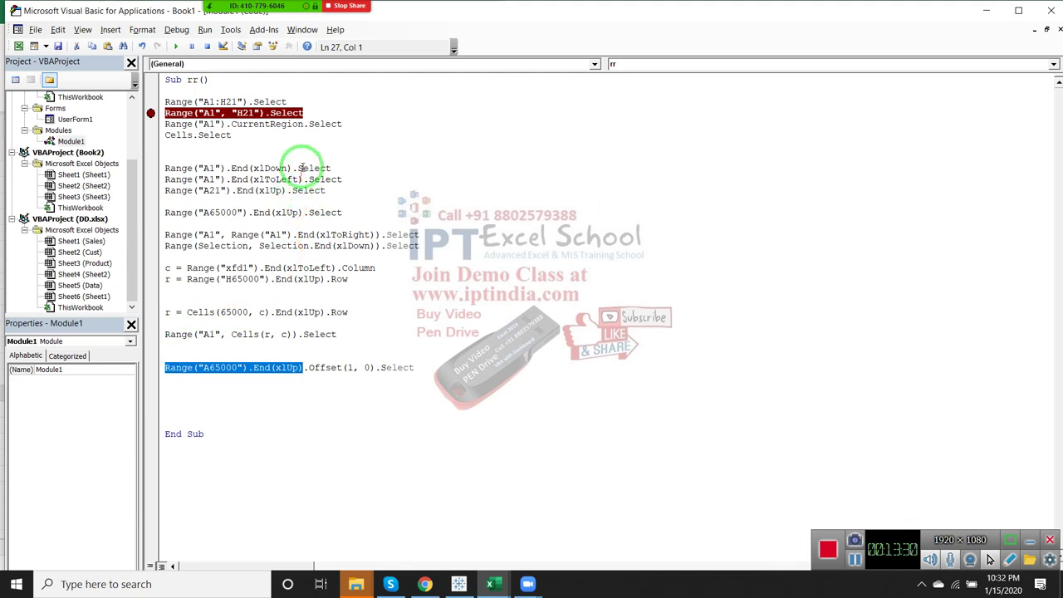
- Highlight the End(xlUp) lines and the Offset part of the macro's last line
drag(326, 190, 154, 190)
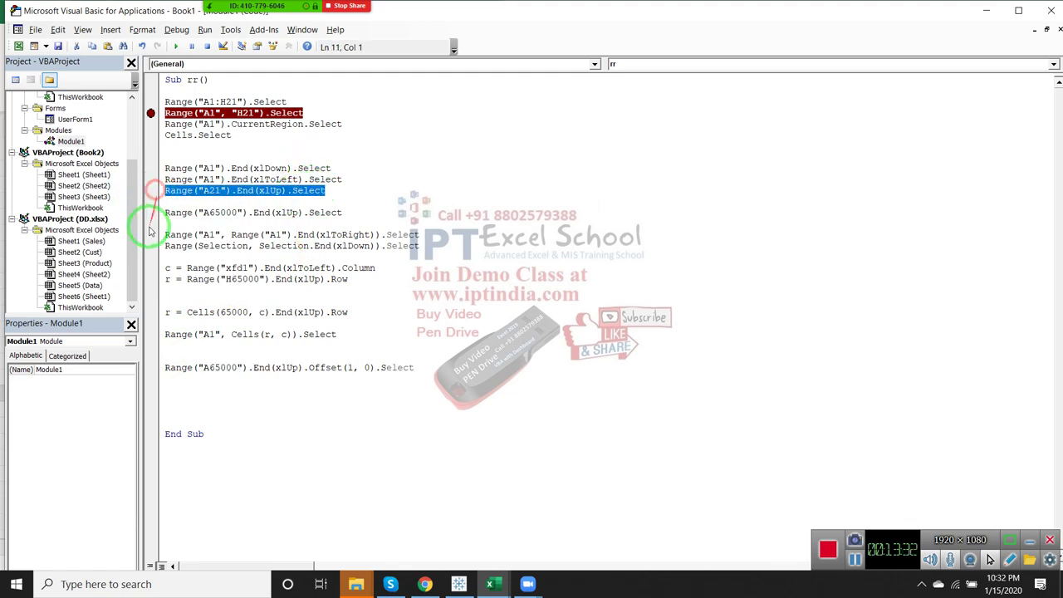
click(209, 279)
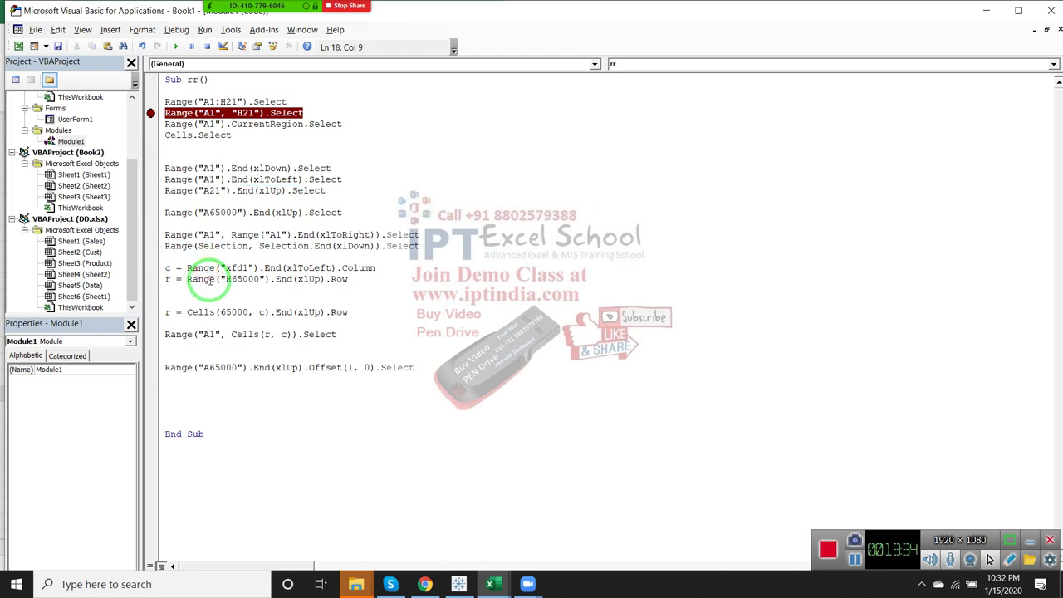
mouse_move(209, 279)
mouse_down()
mouse_move(210, 188)
mouse_move(248, 351)
mouse_up()
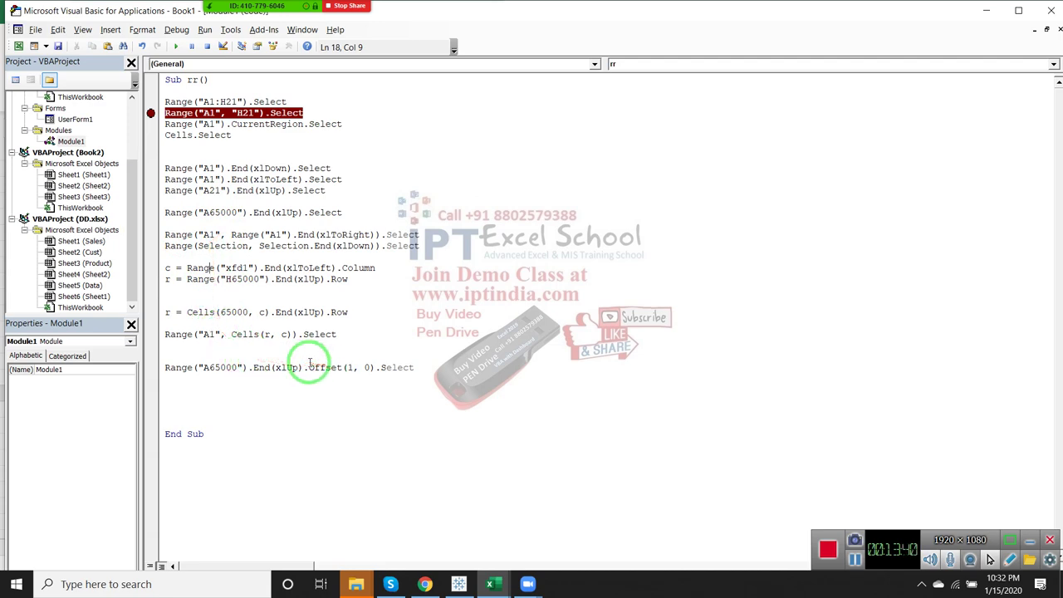
drag(306, 368, 374, 367)
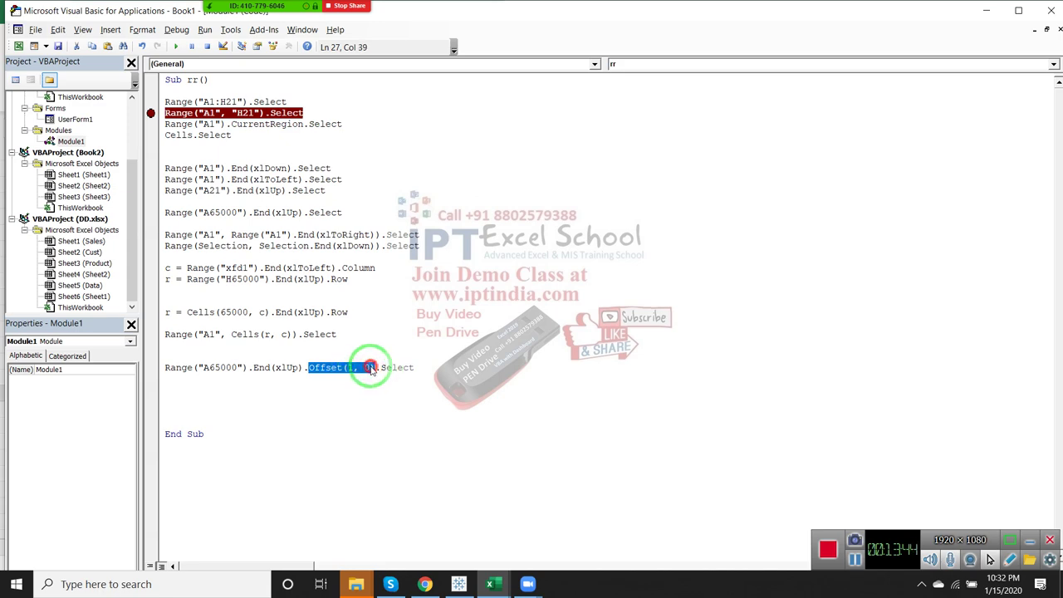
click(370, 367)
- In Excel, compare A22 and B22, where Offset(1, 0) and Offset(1, 1) land
key(alt+F11)
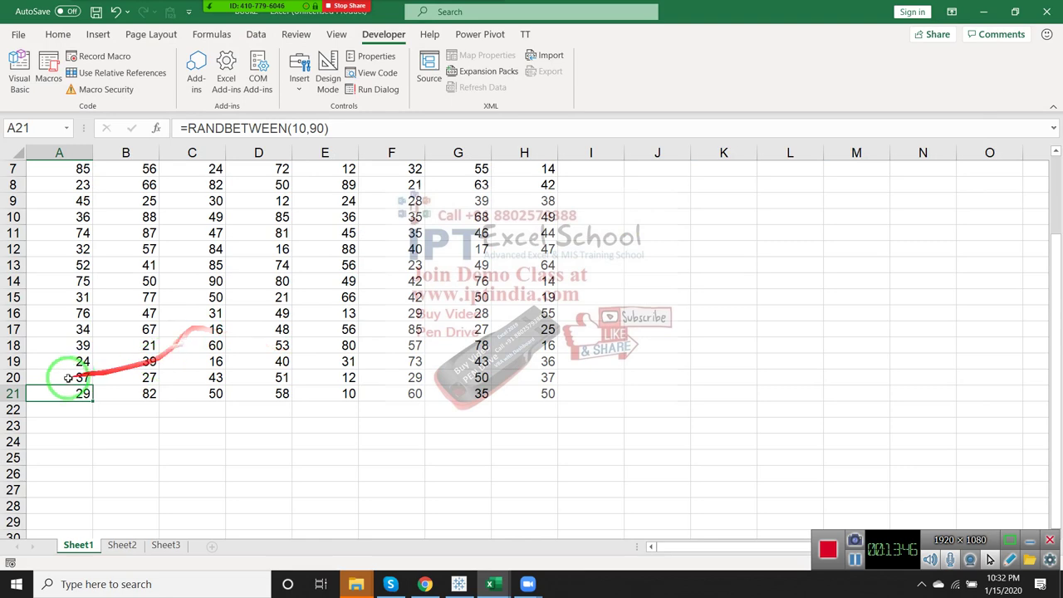
key(Down)
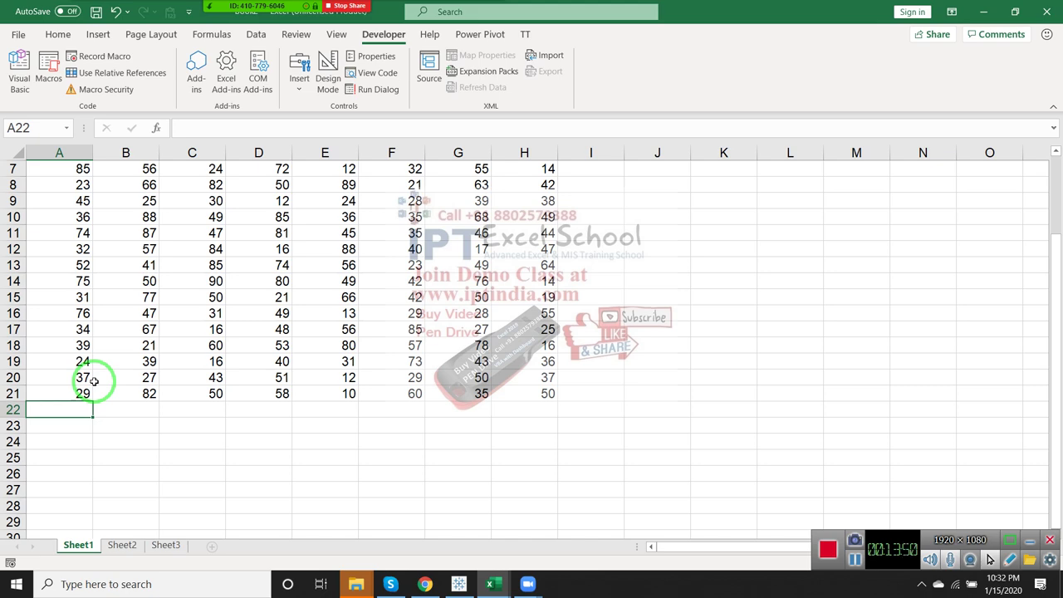
key(alt+F11)
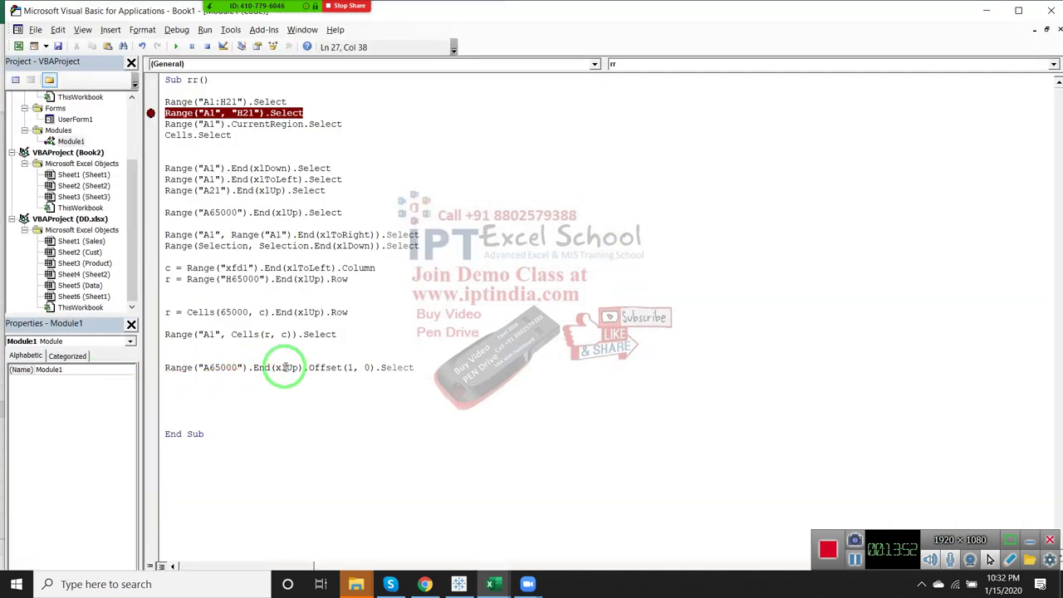
key(alt+F11)
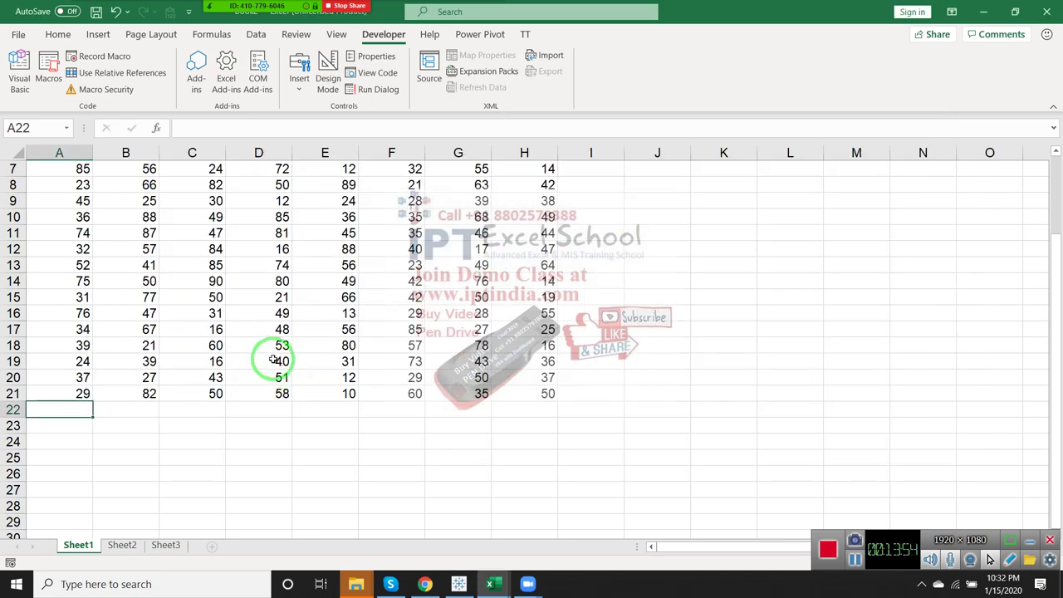
key(Right)
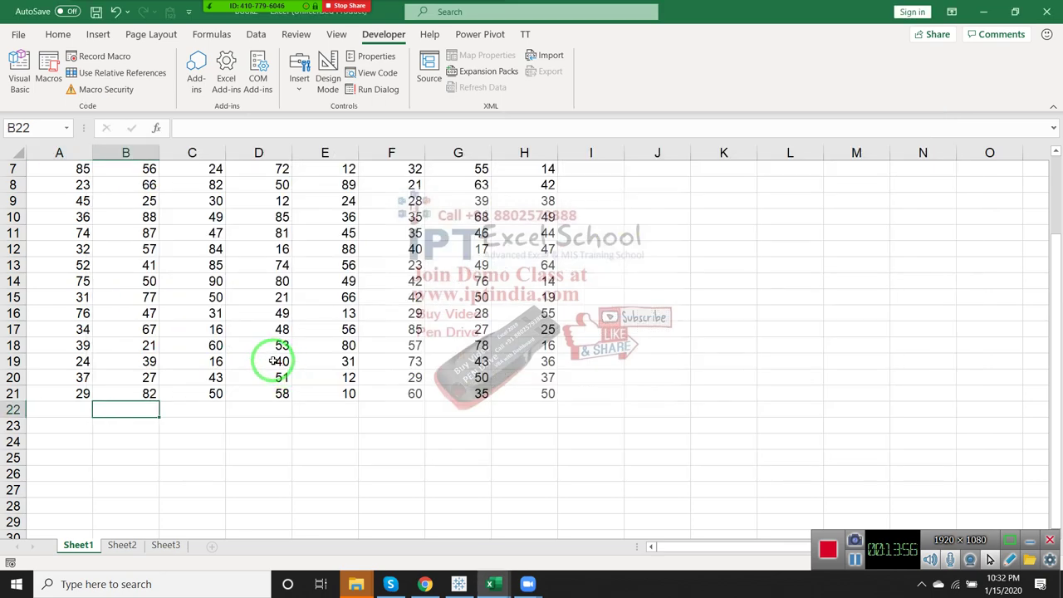
key(Left)
key(alt+F11)
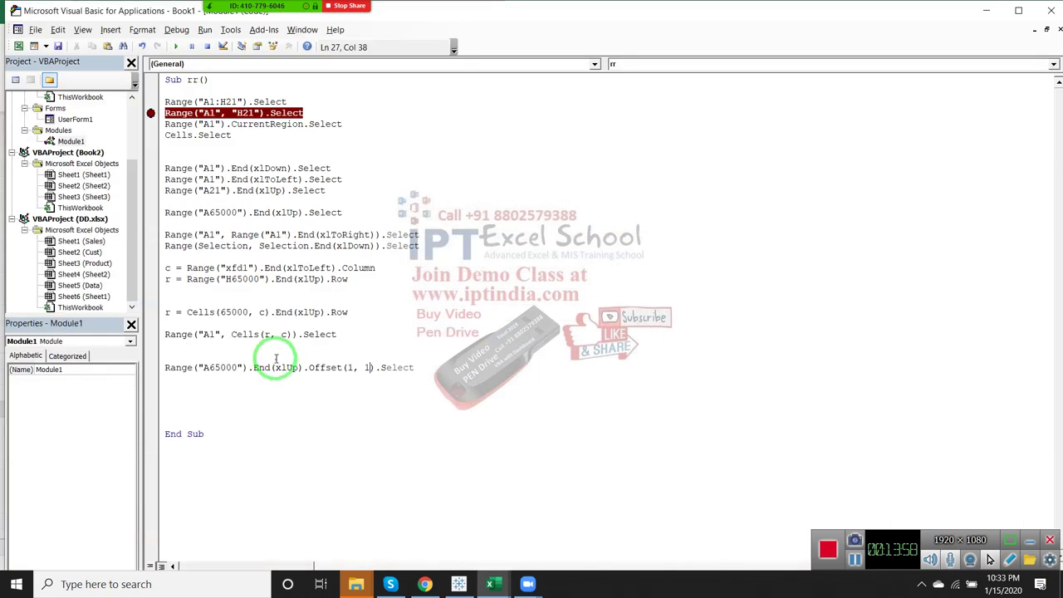
- Insert a minus before the row argument to make Offset(-1, 1)
click(348, 368)
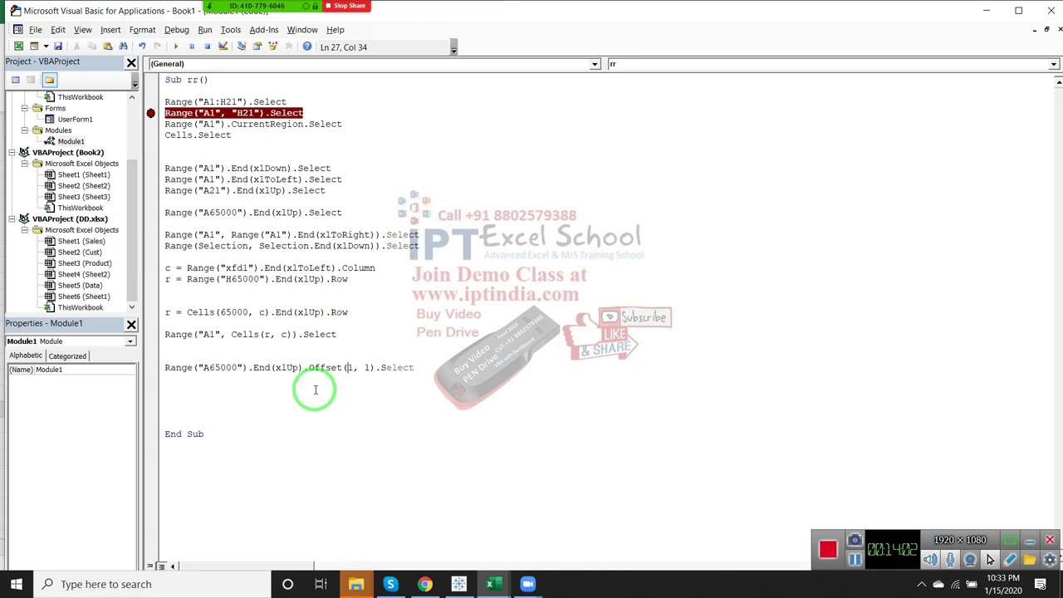
text(-)
click(304, 388)
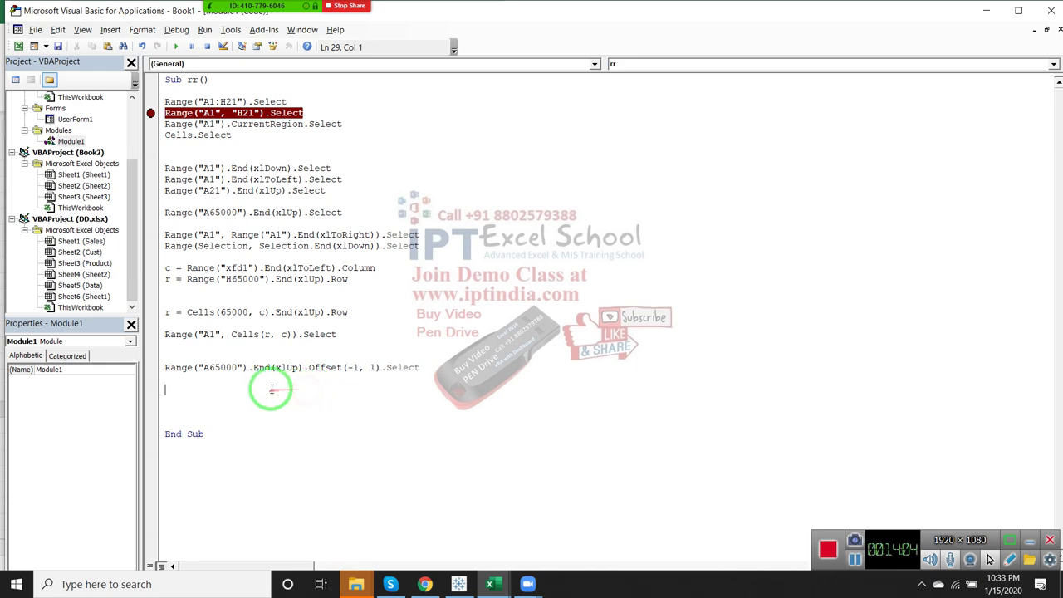
- Confirm in Excel that B20 sits up-right of A21, then select the column offset 1
key(alt+F11)
click(75, 457)
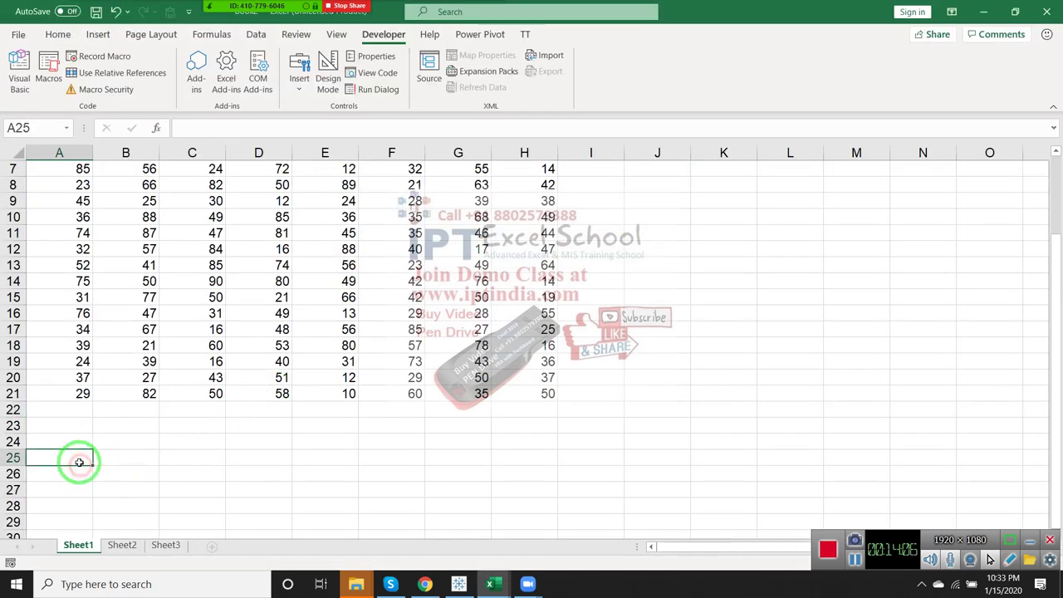
key(ctrl+Up)
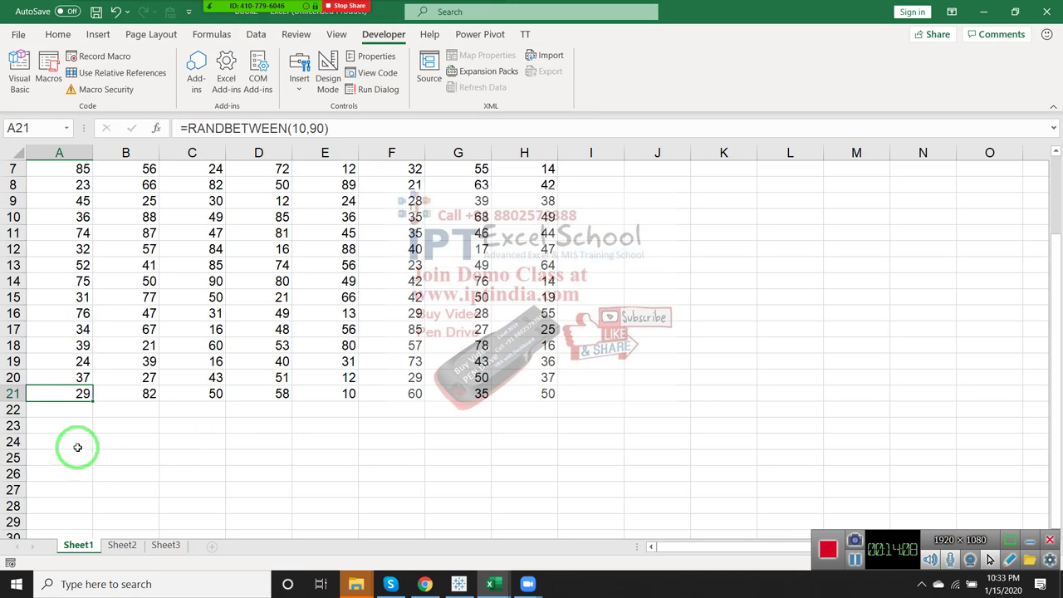
key(Up)
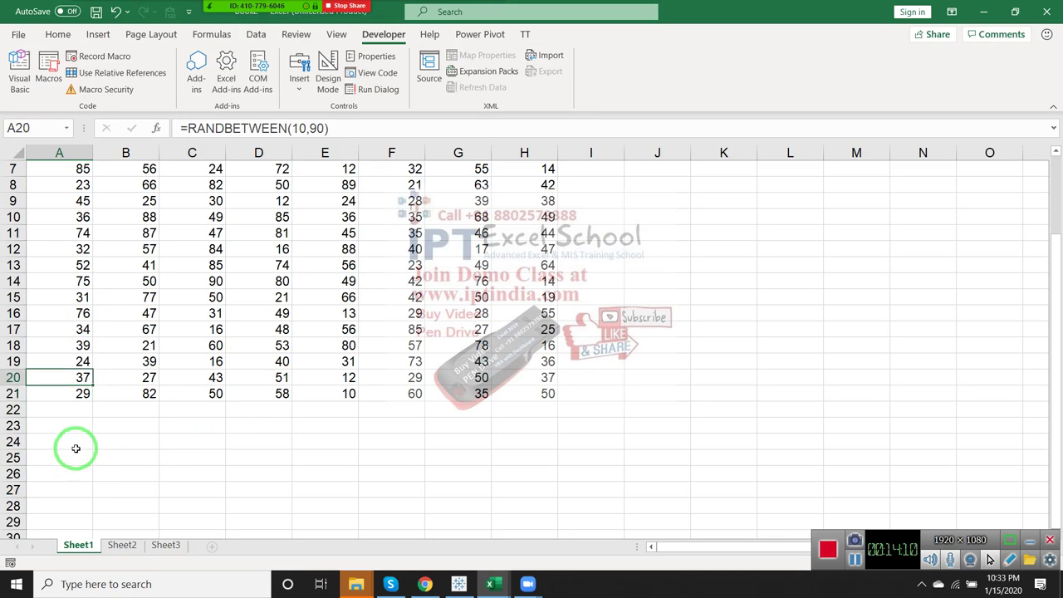
key(Right)
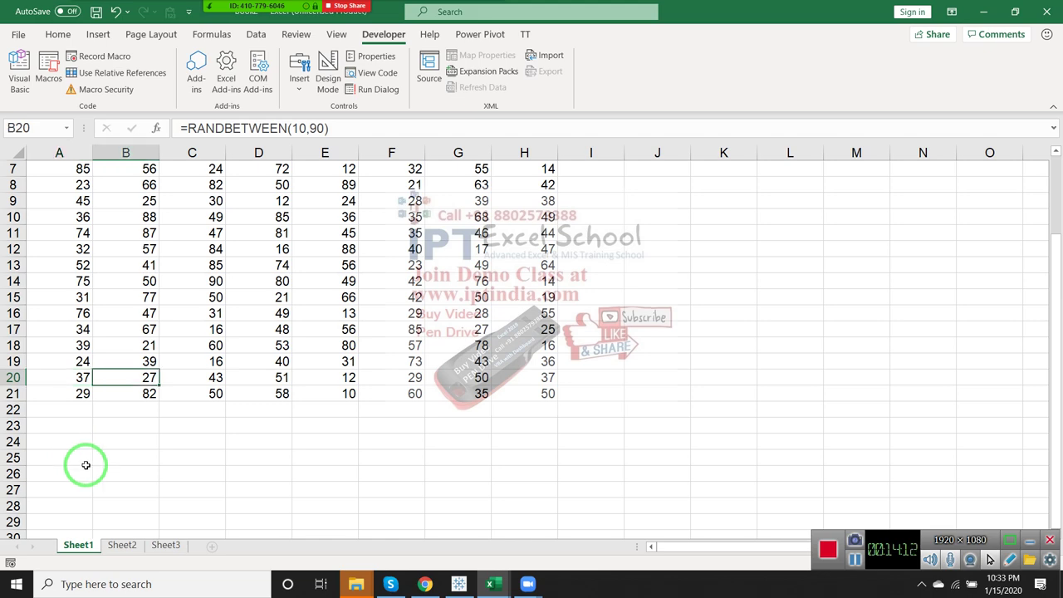
key(alt+F11)
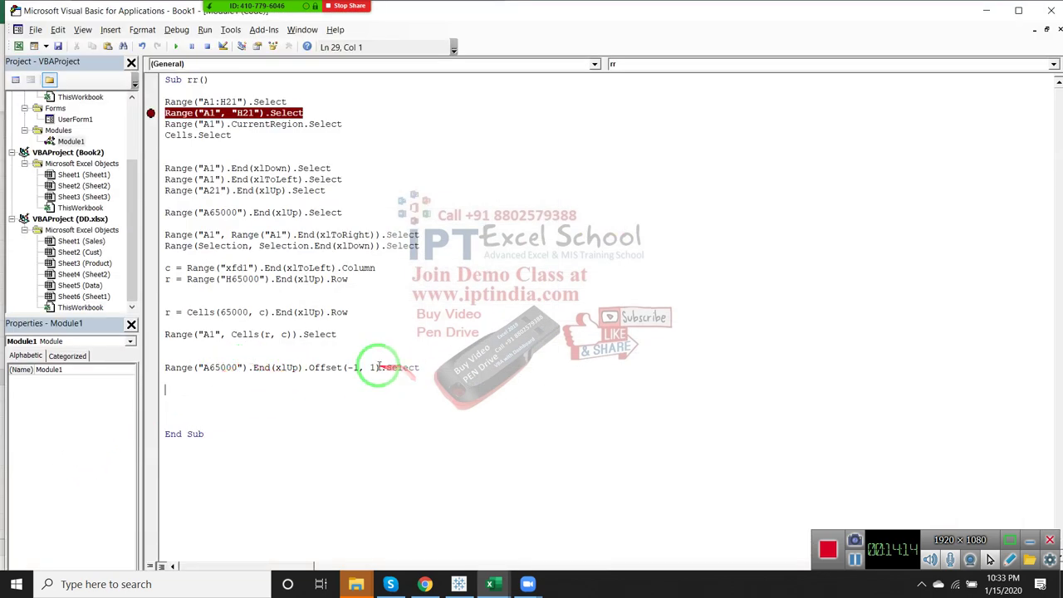
double_click(372, 367)
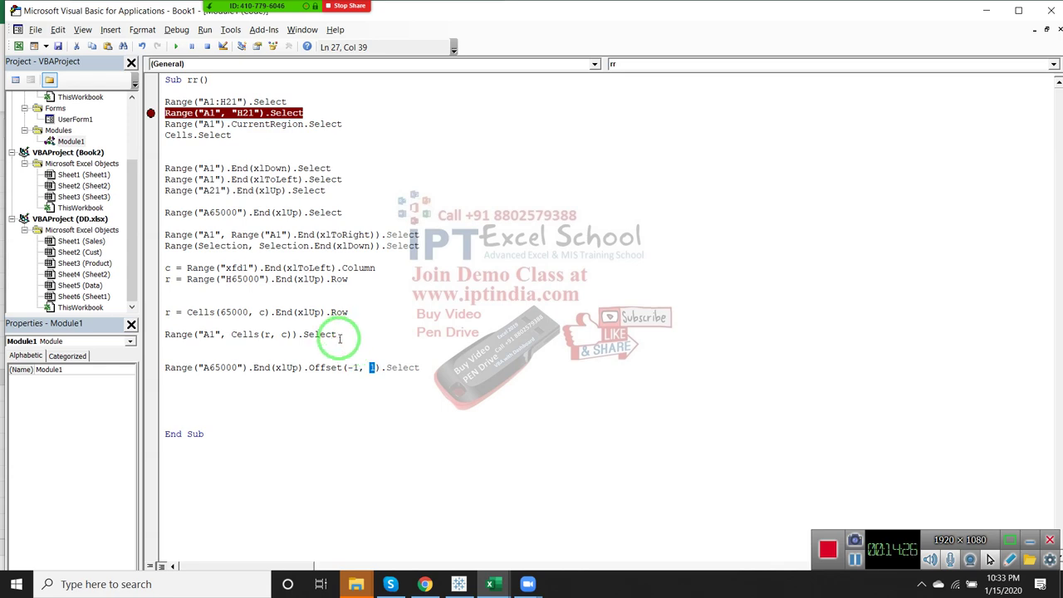
- Highlight the A1:H21 range reference and the macro code, then switch to Excel
drag(250, 162, 214, 125)
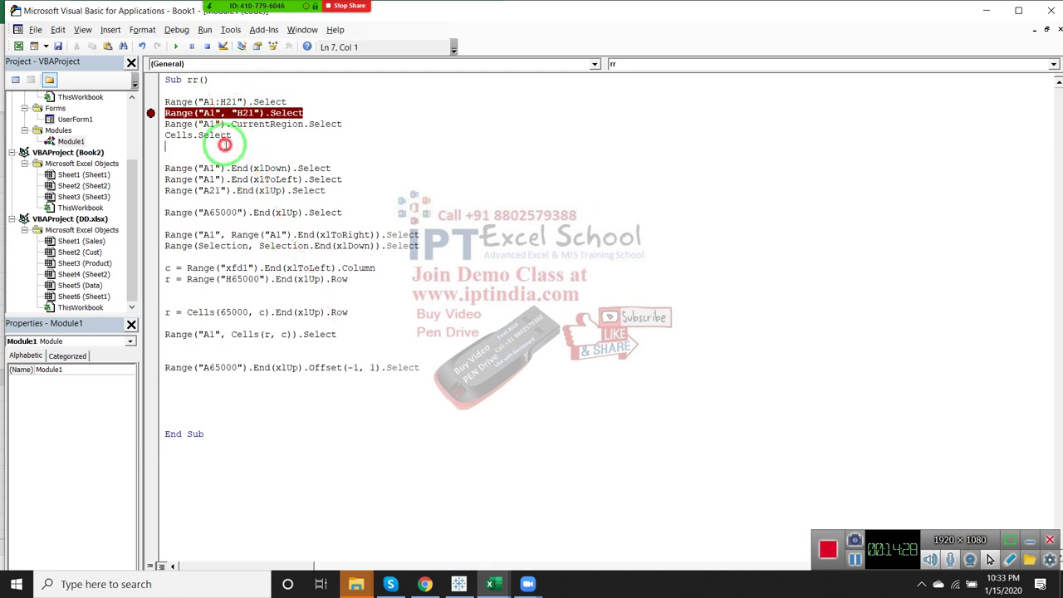
mouse_move(294, 430)
mouse_down()
mouse_move(216, 392)
mouse_move(155, 109)
mouse_up()
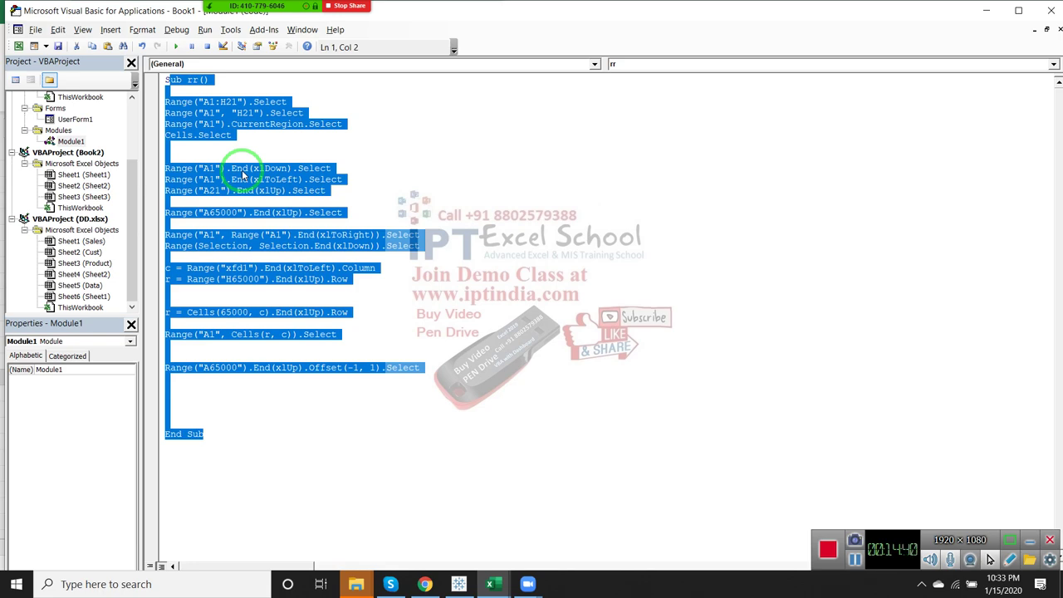
key(alt+F11)
scroll(86, 195, up, 2)
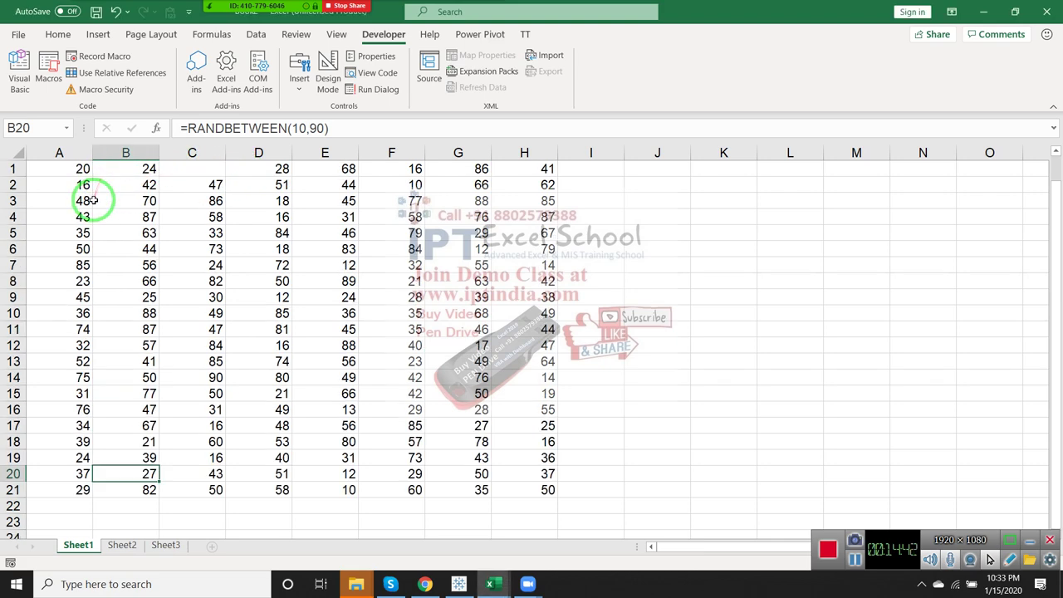
- Enter 65 in C1, select the complete A1:H21 block, and show the desktop
click(201, 168)
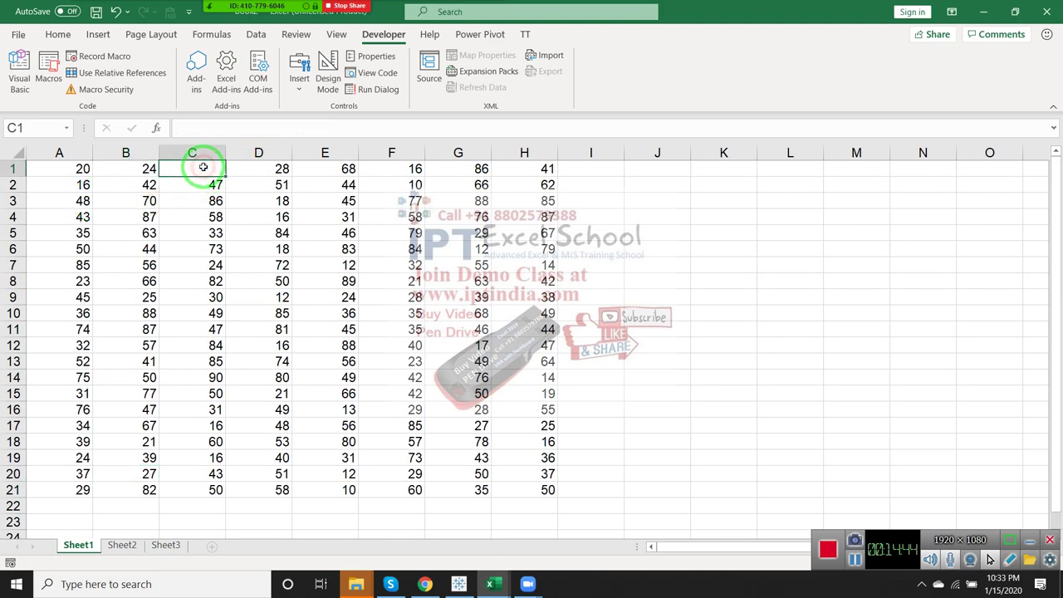
text(65)
key(Return)
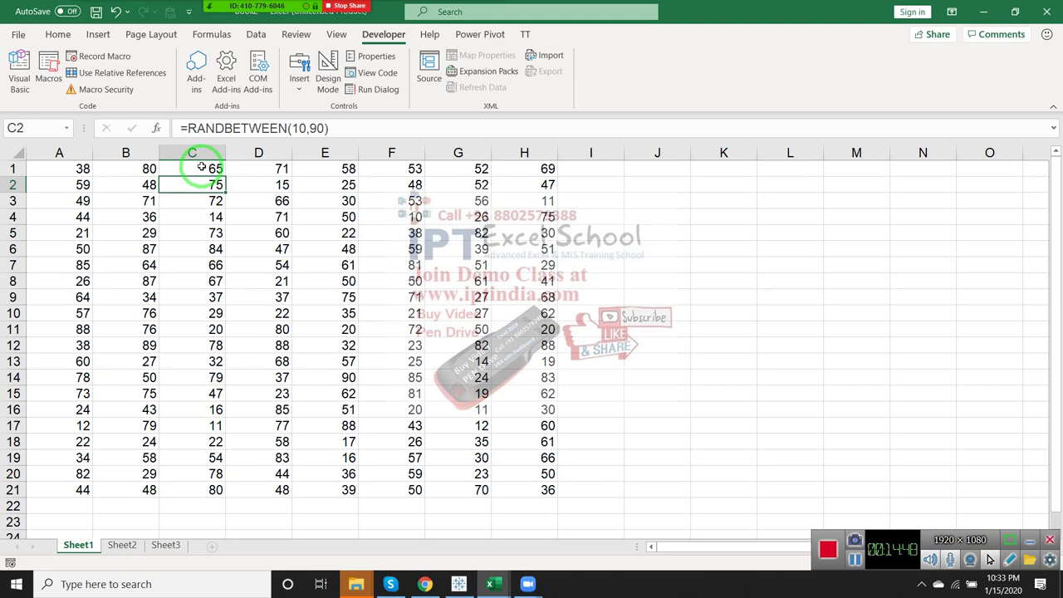
key(ctrl+a)
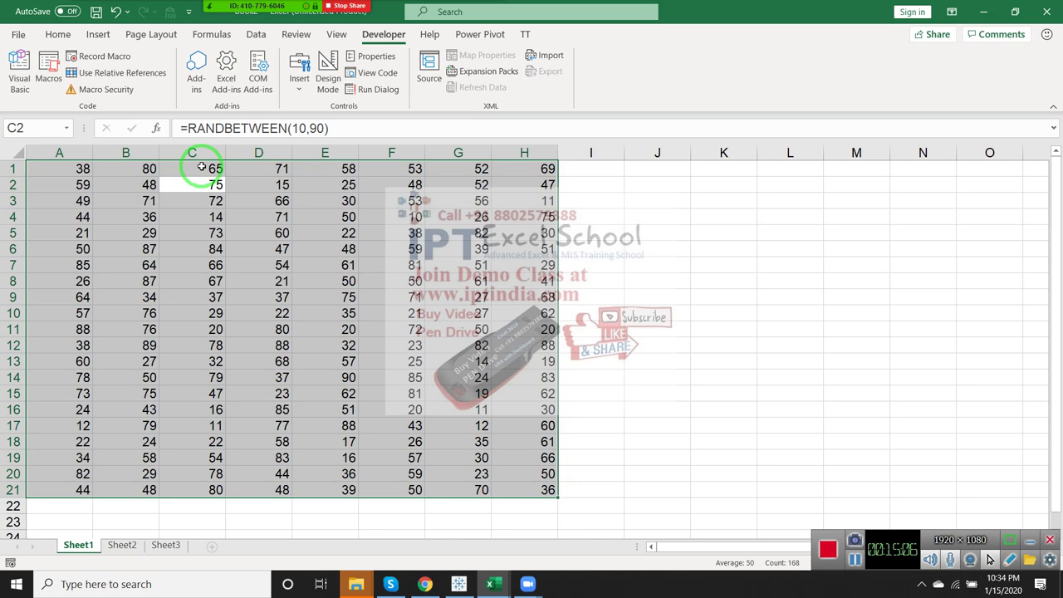
key(super+d)
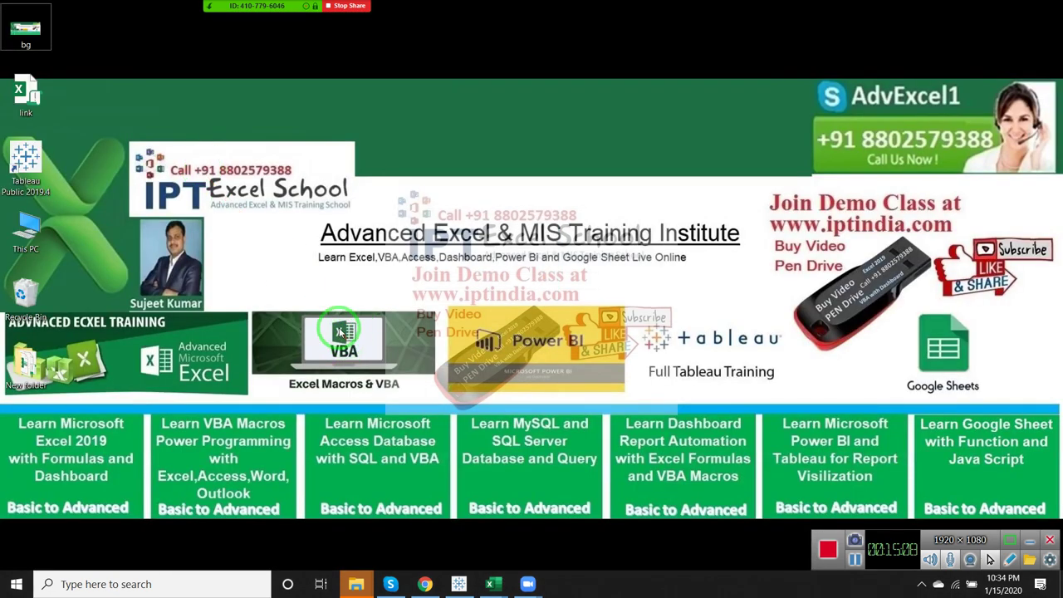